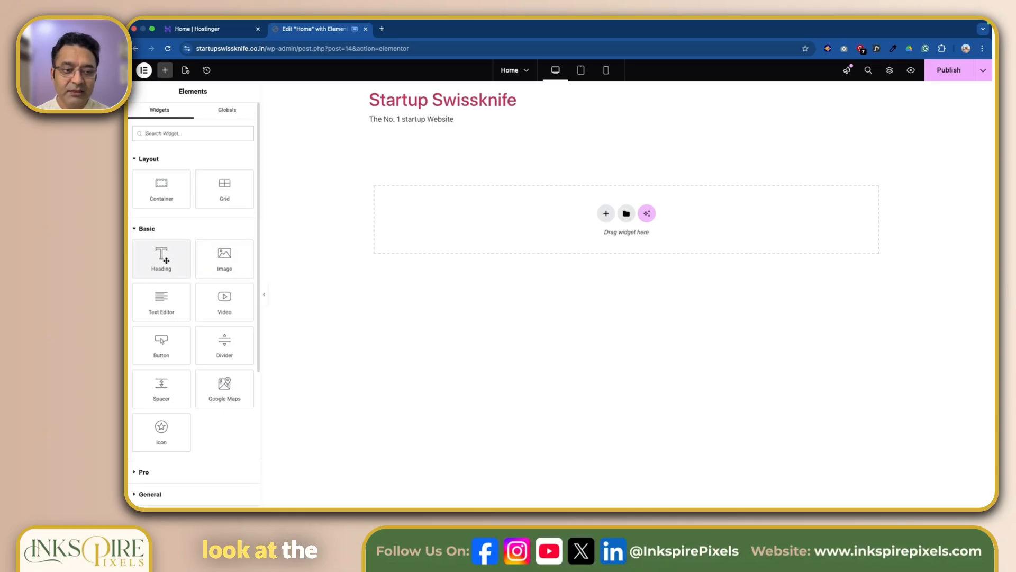
- Add a Heading widget to the page, then show the page structure and open the settings of the heading's container
{"action": "left_click_drag", "start_coordinate": [166, 260], "coordinate": [613, 219]}
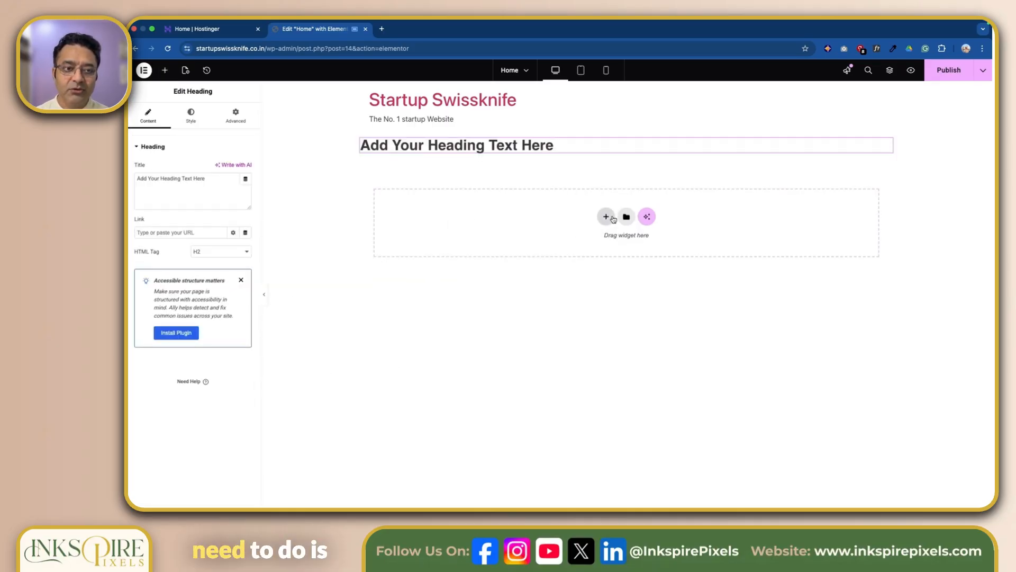
{"action": "left_click", "coordinate": [164, 70]}
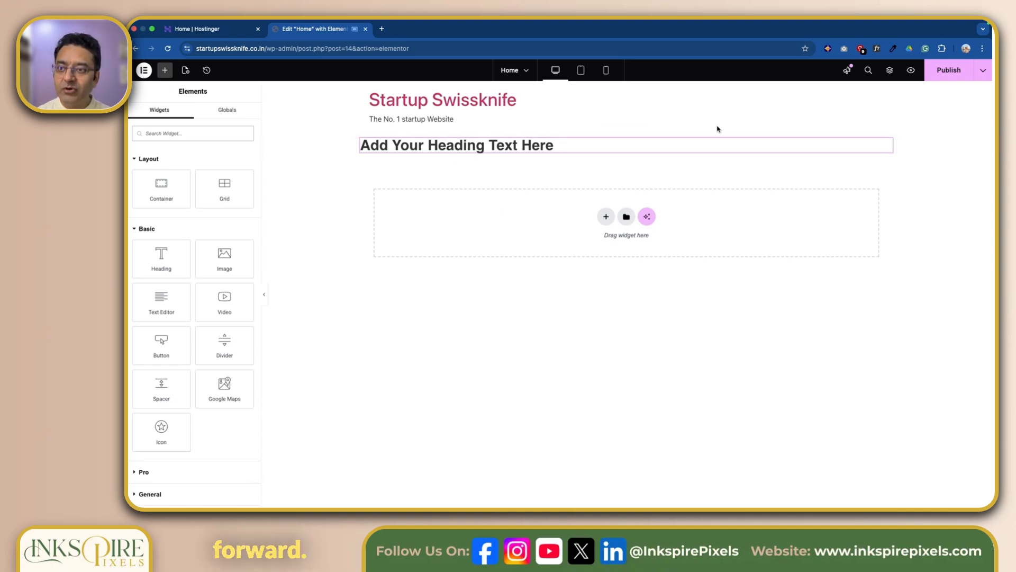
{"action": "left_click", "coordinate": [890, 71]}
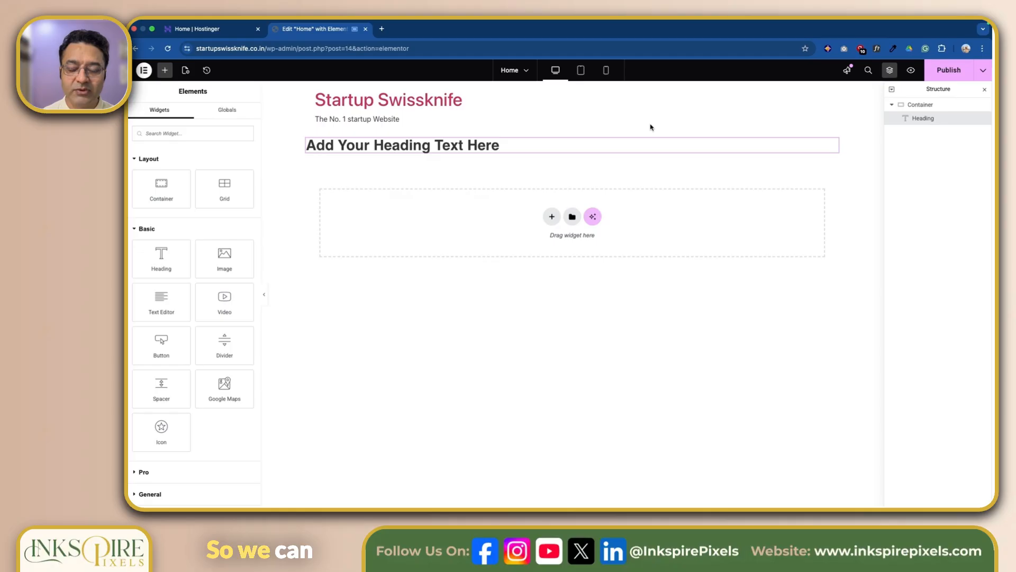
{"action": "left_click", "coordinate": [921, 106]}
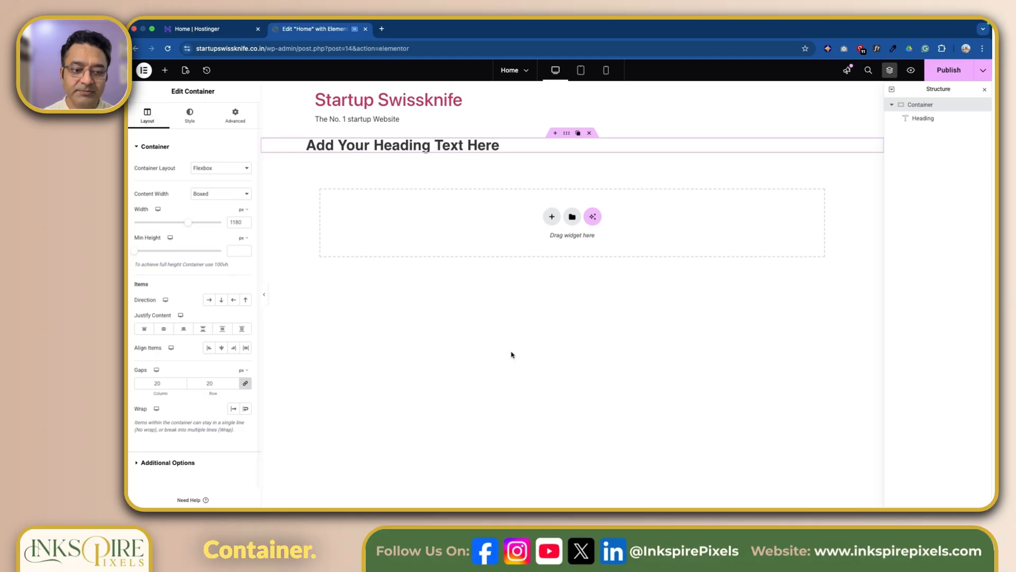
- Replace the heading's title text with "Welcome to my Website"
{"action": "left_click", "coordinate": [915, 119]}
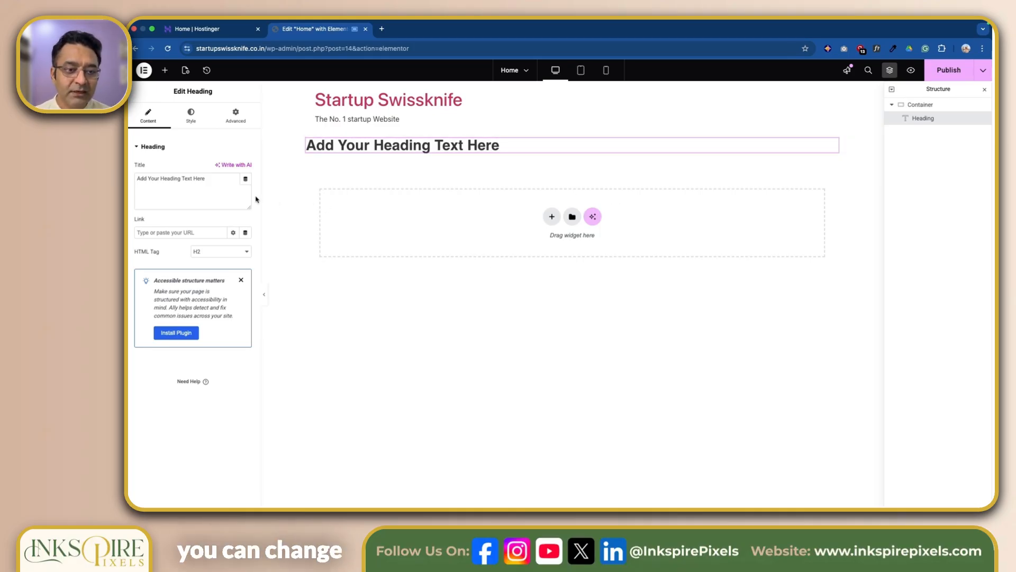
{"action": "left_click_drag", "start_coordinate": [212, 180], "coordinate": [144, 173]}
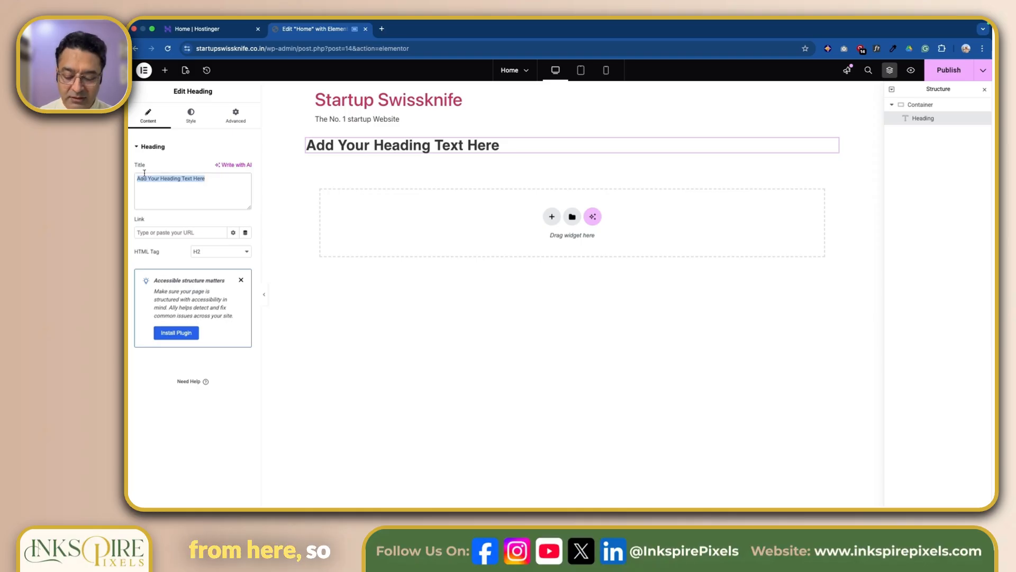
{"action": "type", "text": "welcome to my Website"}
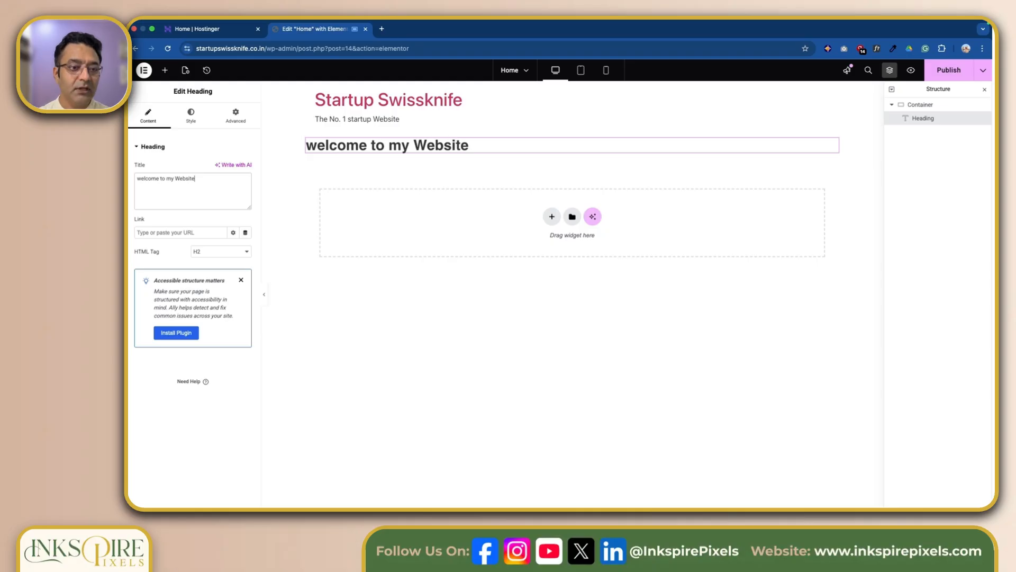
{"action": "left_click", "coordinate": [140, 179]}
{"action": "key", "text": "BackSpace"}
{"action": "type", "text": "W"}
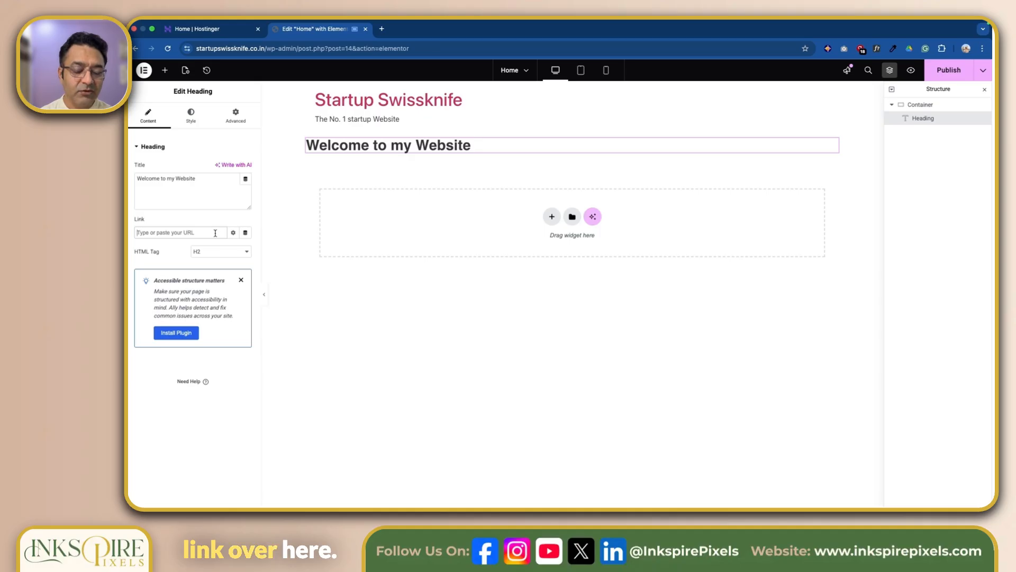
{"action": "left_click", "coordinate": [233, 234]}
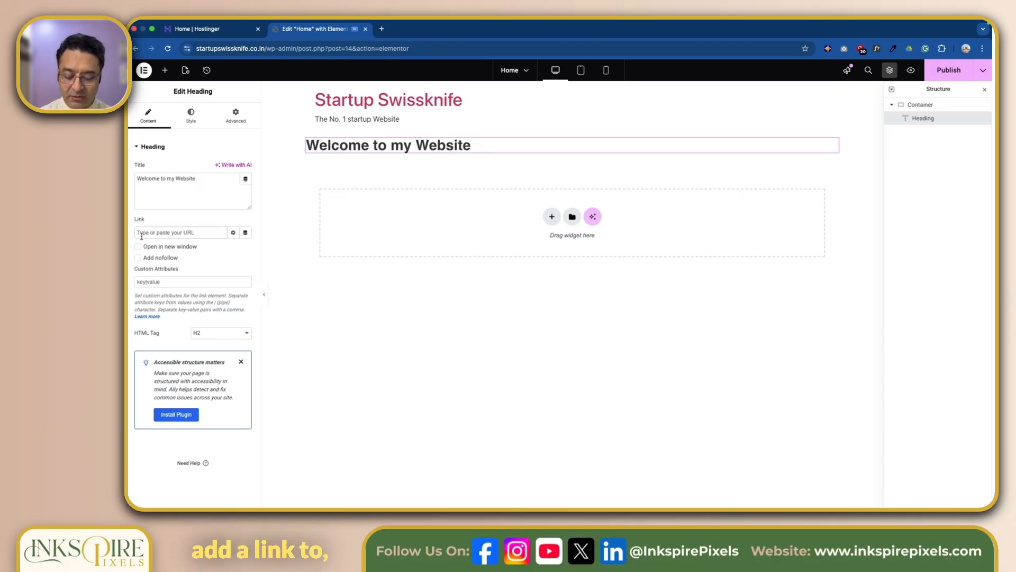
{"action": "type", "text": "ttps://"}
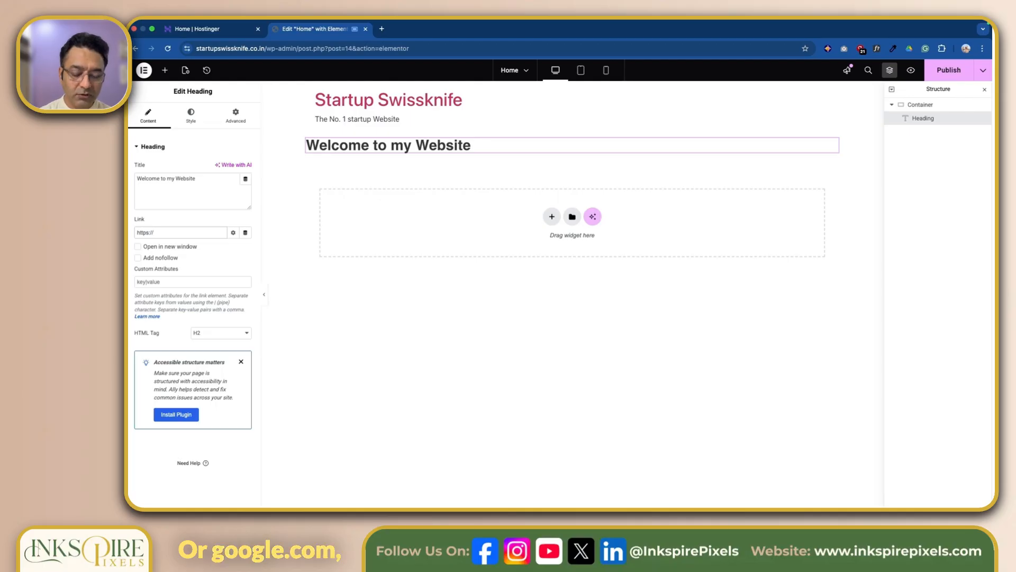
{"action": "type", "text": "google.com"}
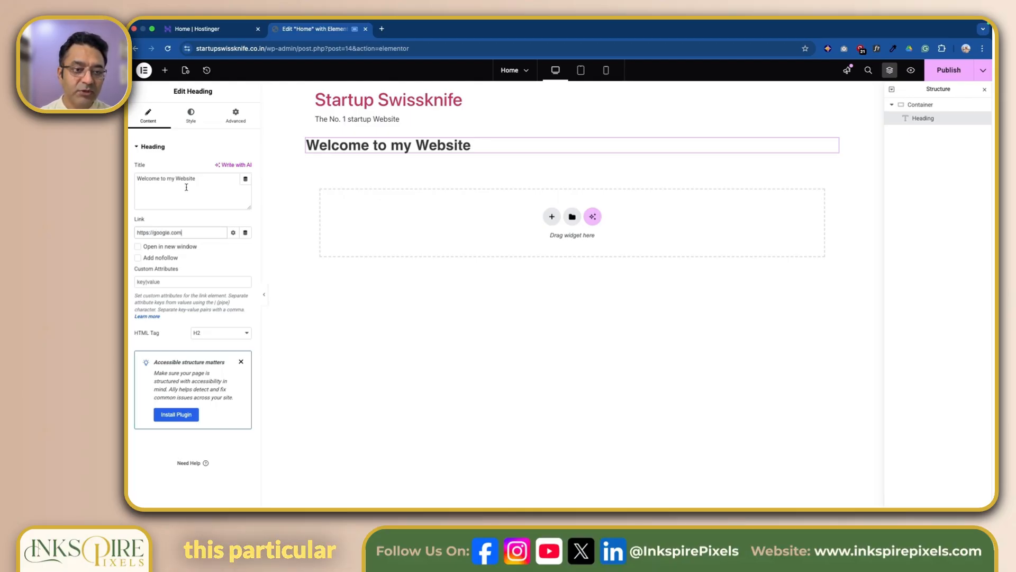
{"action": "left_click", "coordinate": [139, 249]}
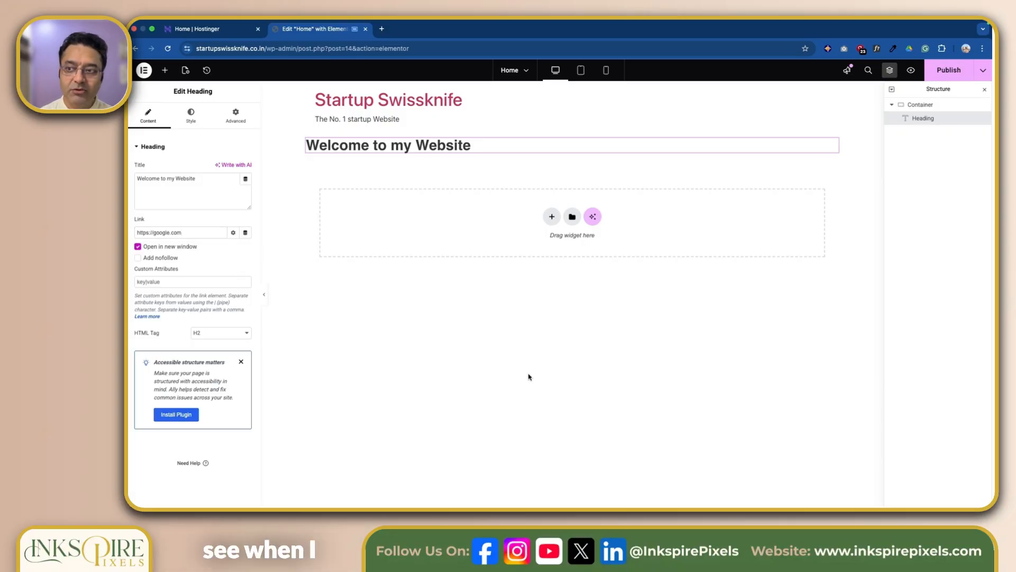
- Publish the page, test the heading's link in the page preview, and return to the editor
{"action": "left_click", "coordinate": [949, 71]}
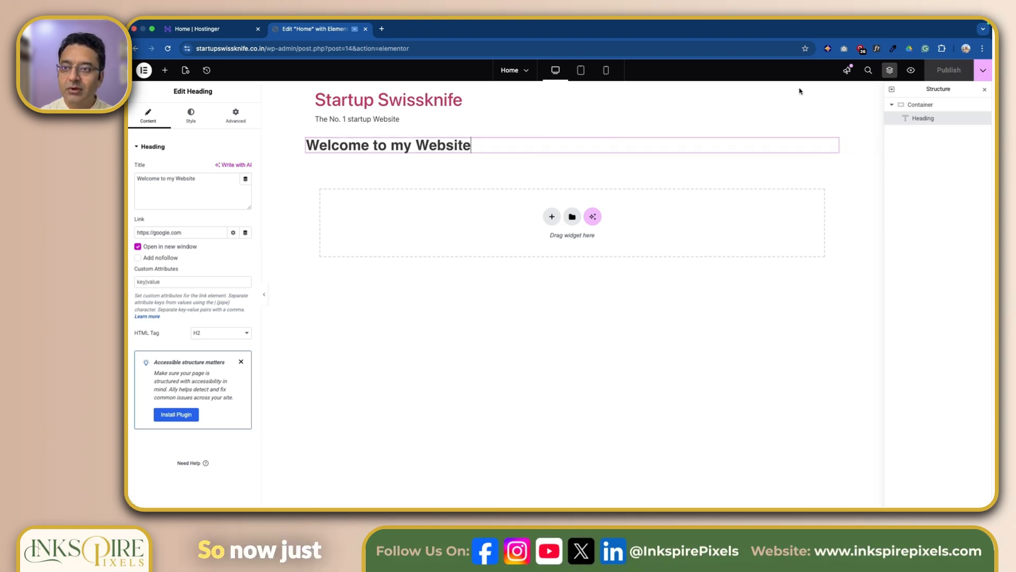
{"action": "left_click", "coordinate": [911, 70]}
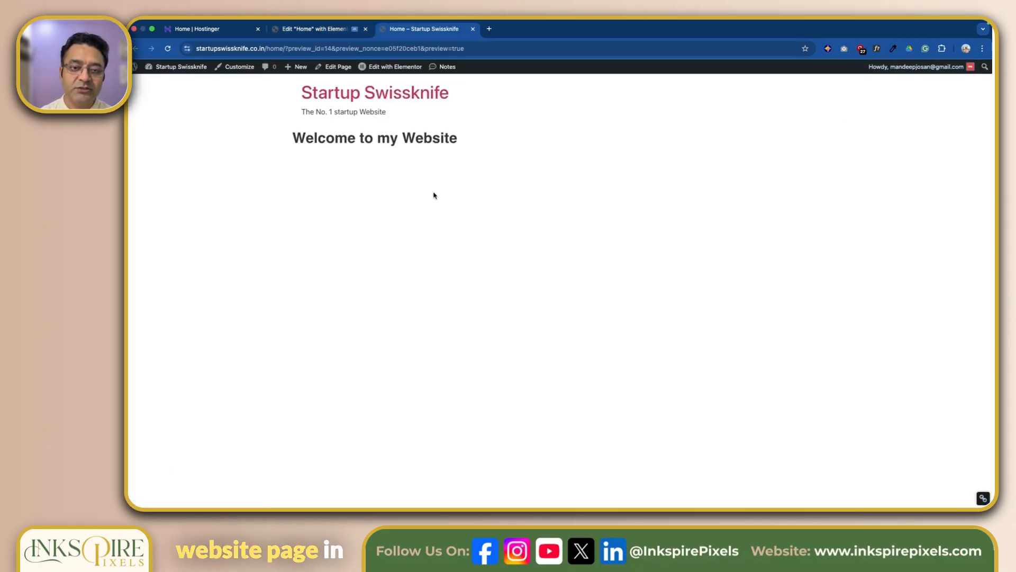
{"action": "left_click", "coordinate": [430, 139]}
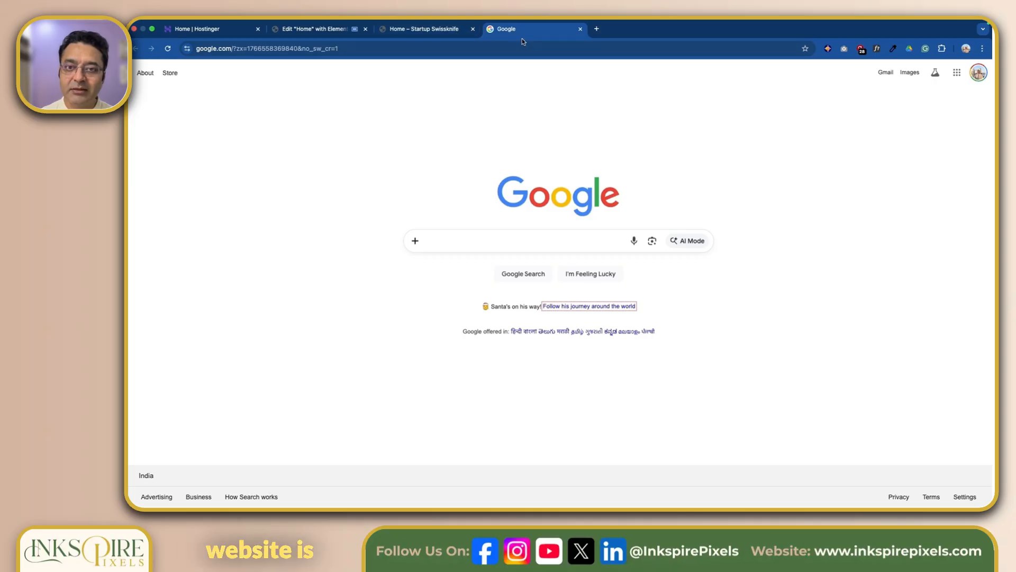
{"action": "left_click", "coordinate": [425, 33]}
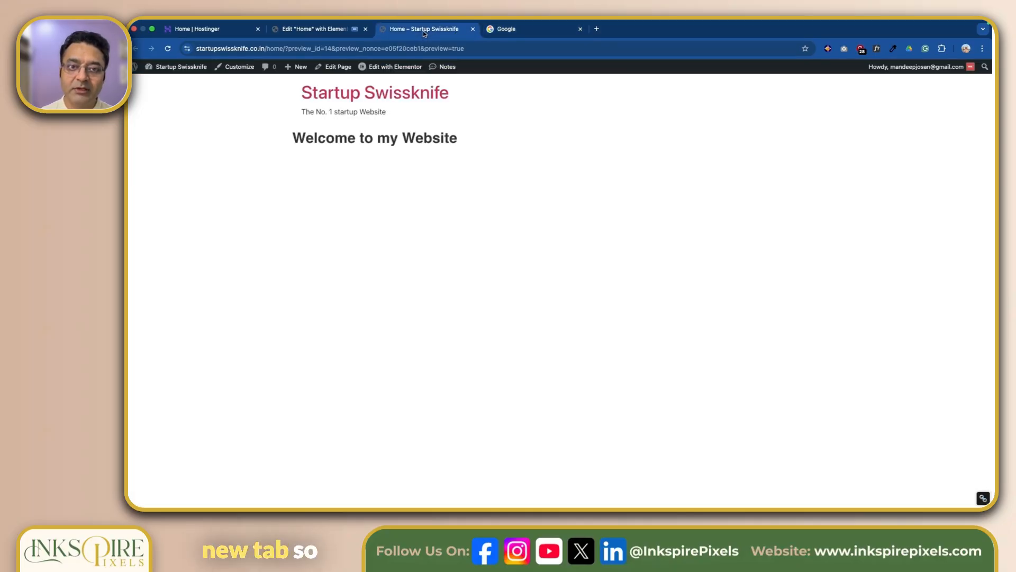
{"action": "left_click", "coordinate": [473, 29]}
{"action": "left_click", "coordinate": [473, 30]}
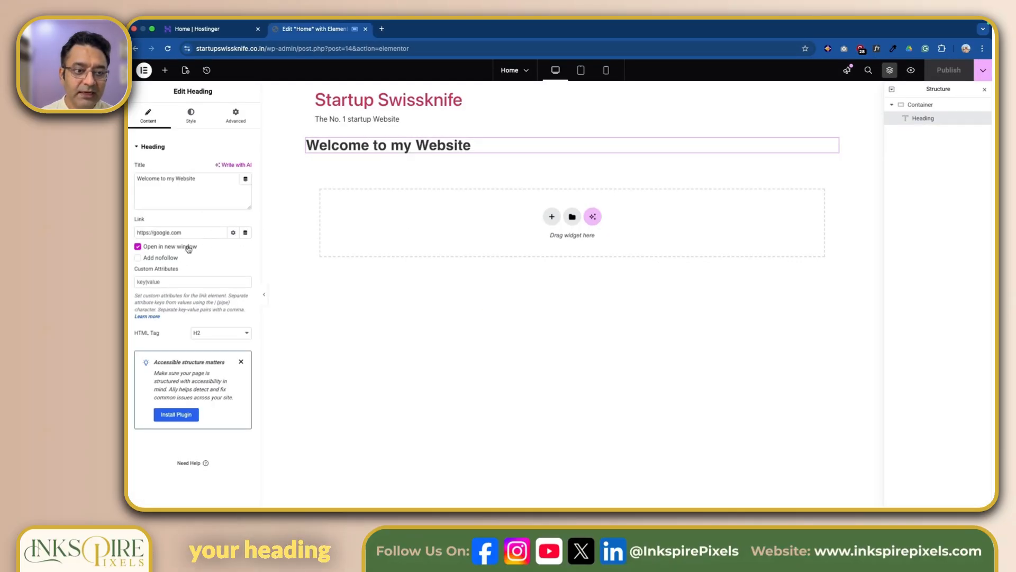
- Turn off opening in a new window and clear the heading's link URL
{"action": "left_click", "coordinate": [138, 246]}
{"action": "left_click_drag", "start_coordinate": [183, 233], "coordinate": [130, 228]}
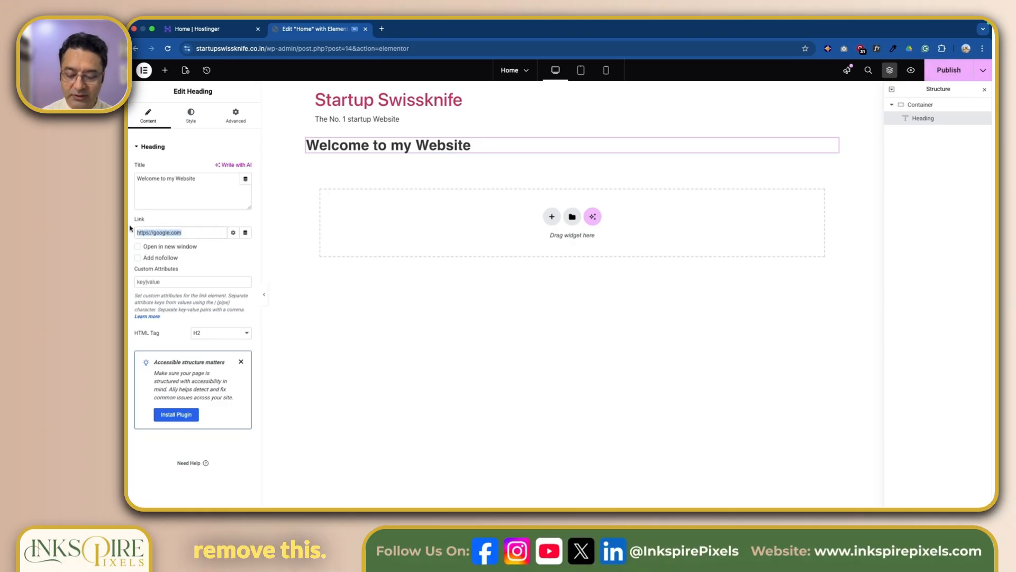
- Set the heading's HTML tag to H1
{"action": "left_click", "coordinate": [232, 335]}
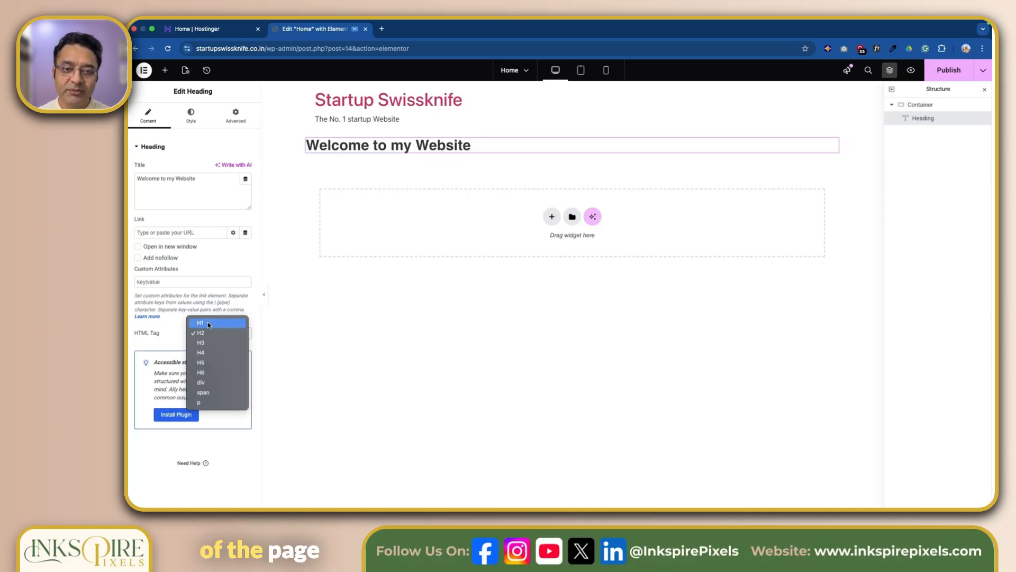
{"action": "left_click", "coordinate": [207, 322]}
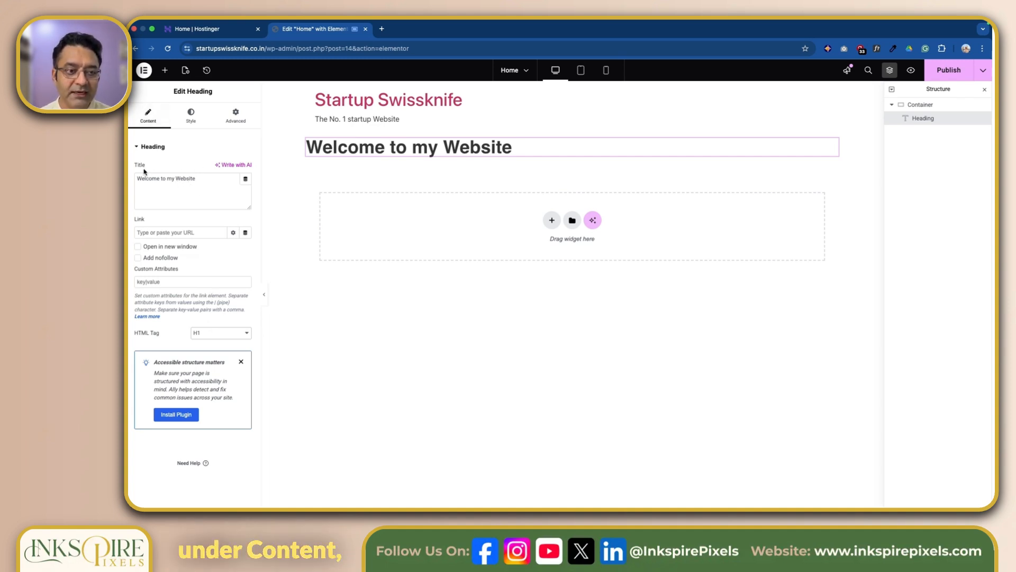
{"action": "left_click_drag", "start_coordinate": [196, 178], "coordinate": [136, 170]}
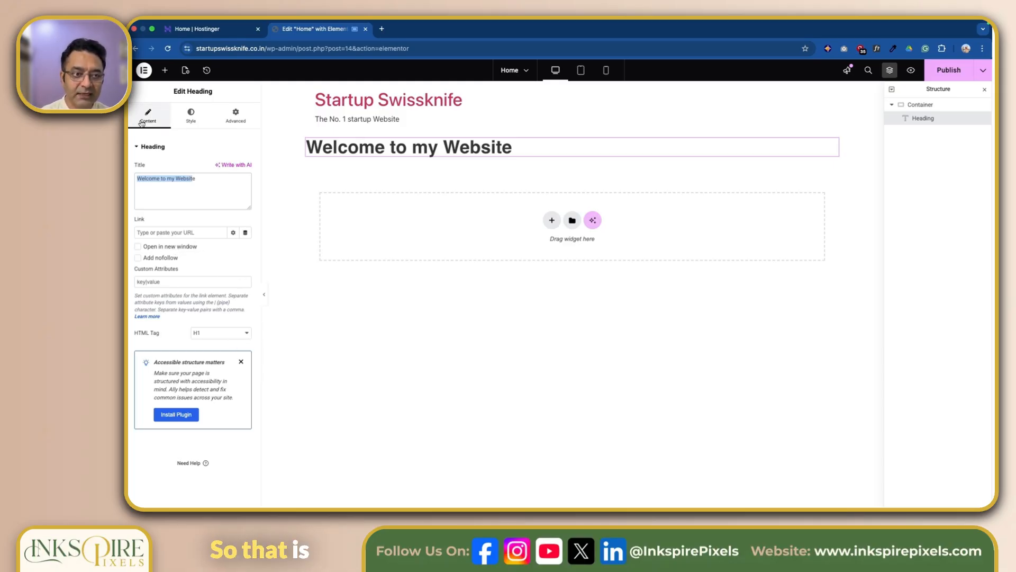
- Try the centre, end and justified alignments on the heading, and settle on Start alignment
{"action": "left_click", "coordinate": [201, 119]}
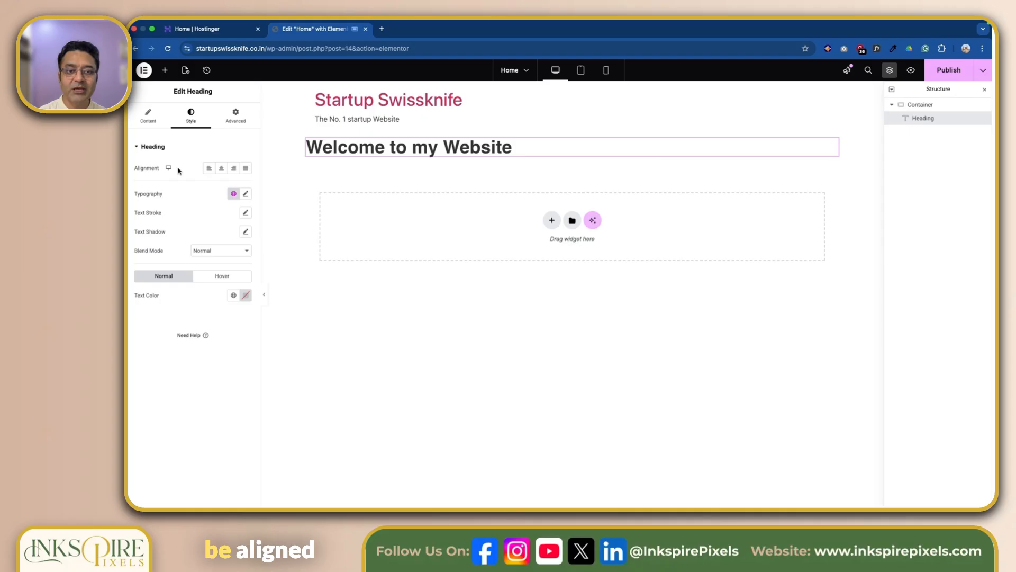
{"action": "left_click", "coordinate": [221, 169]}
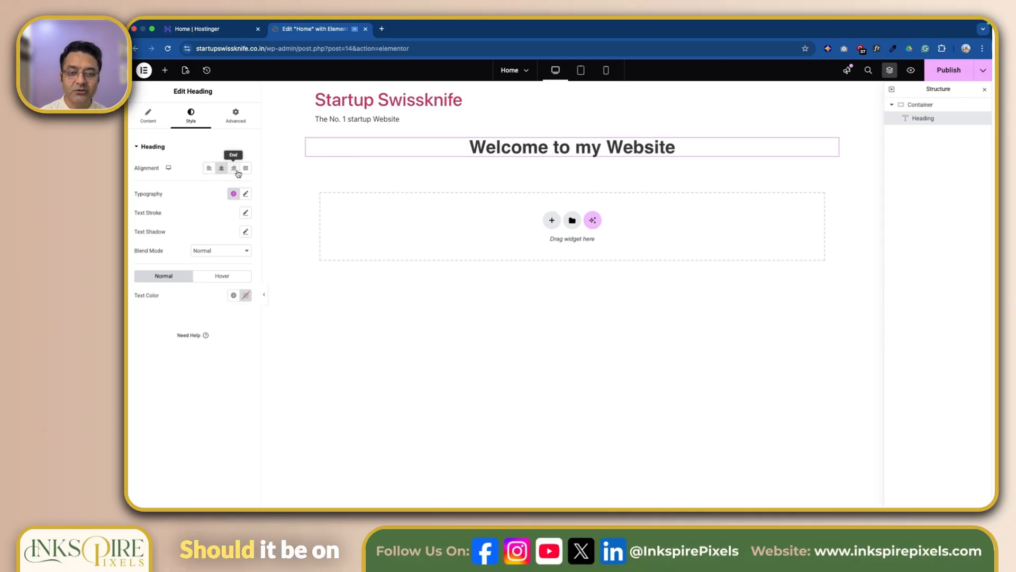
{"action": "left_click", "coordinate": [236, 172]}
{"action": "left_click", "coordinate": [246, 170]}
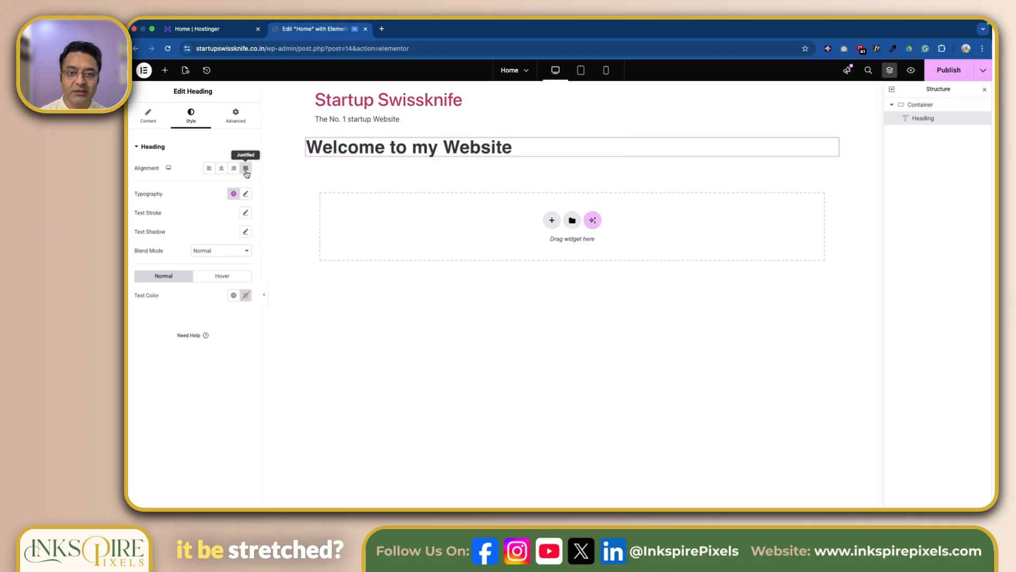
{"action": "left_click", "coordinate": [209, 170]}
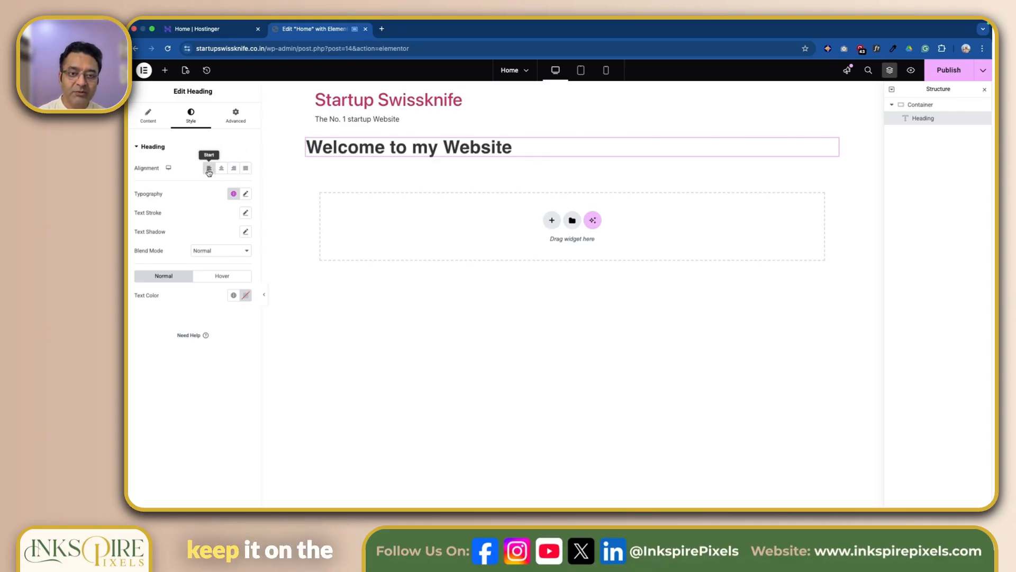
- Apply the Primary global font and the Primary global color to the heading text
{"action": "left_click", "coordinate": [234, 195]}
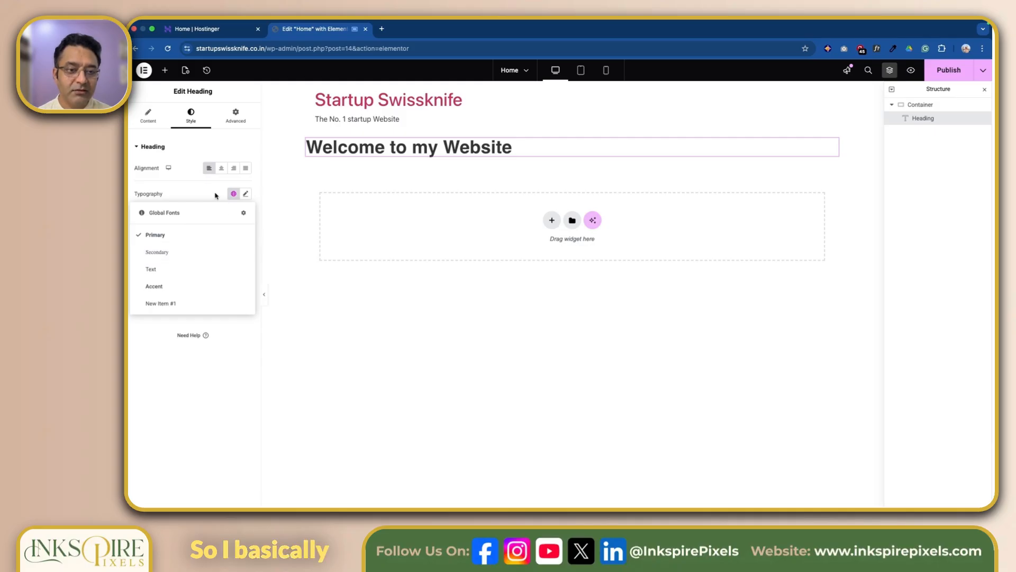
{"action": "left_click", "coordinate": [195, 236]}
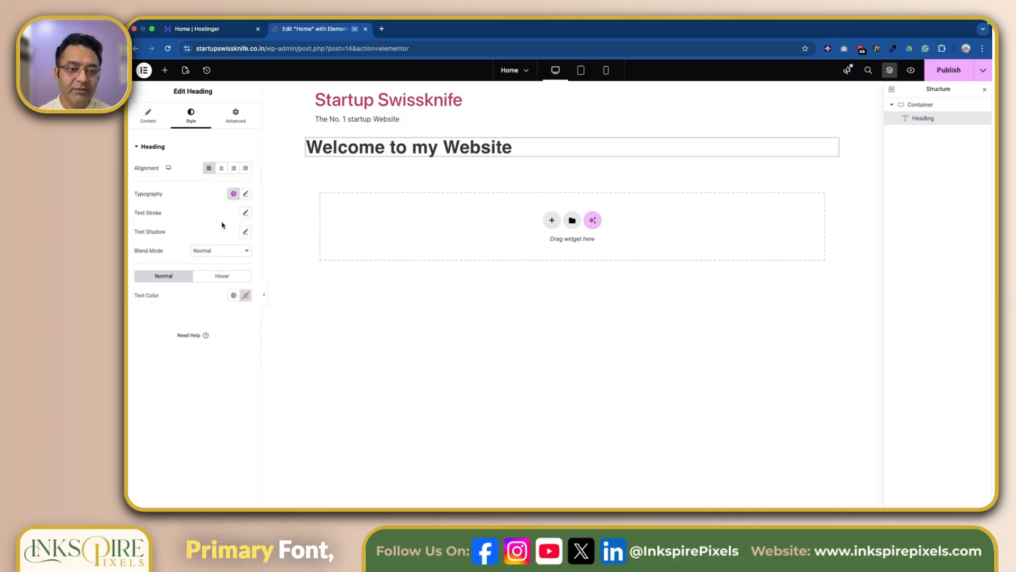
{"action": "left_click", "coordinate": [233, 296]}
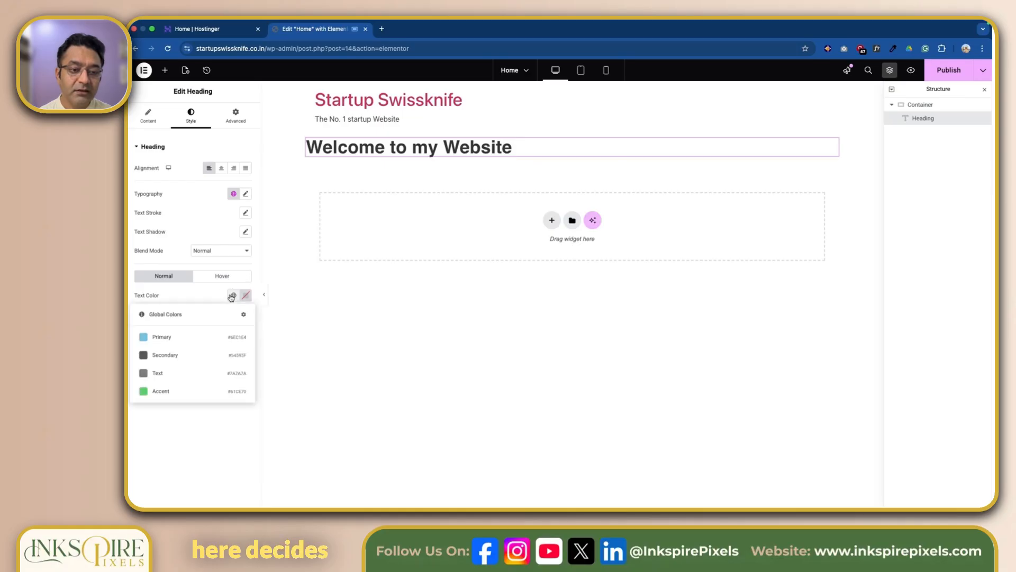
{"action": "left_click", "coordinate": [181, 335]}
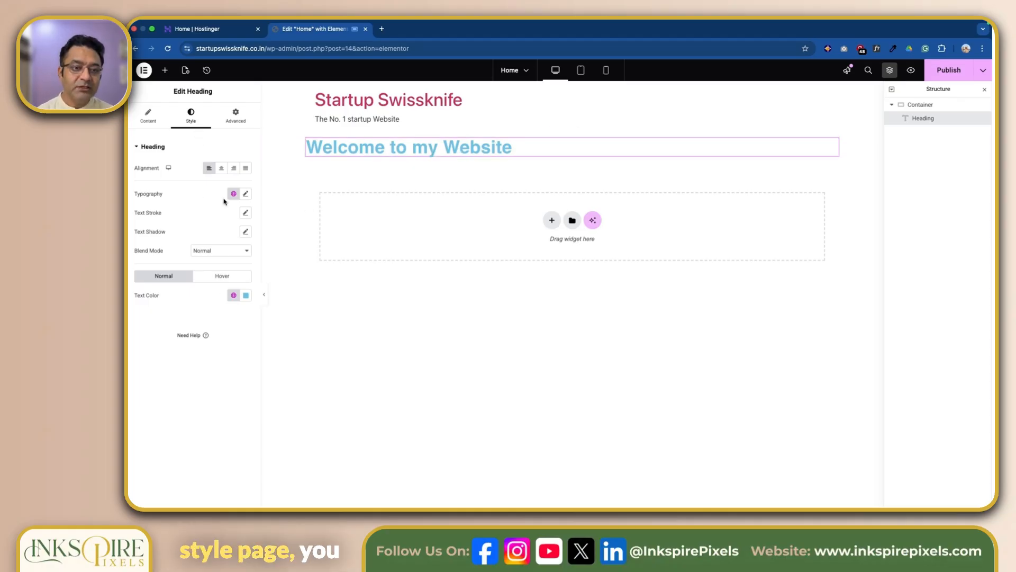
- Customize the heading's typography with the Helvetica font family and 800 (Extra Bold) weight
{"action": "left_click", "coordinate": [247, 195]}
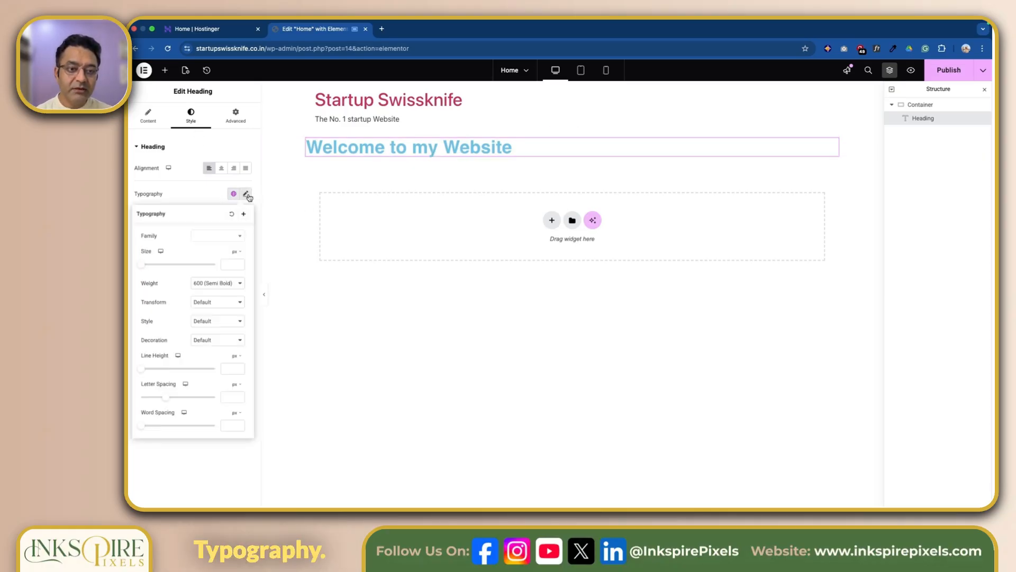
{"action": "left_click", "coordinate": [233, 236]}
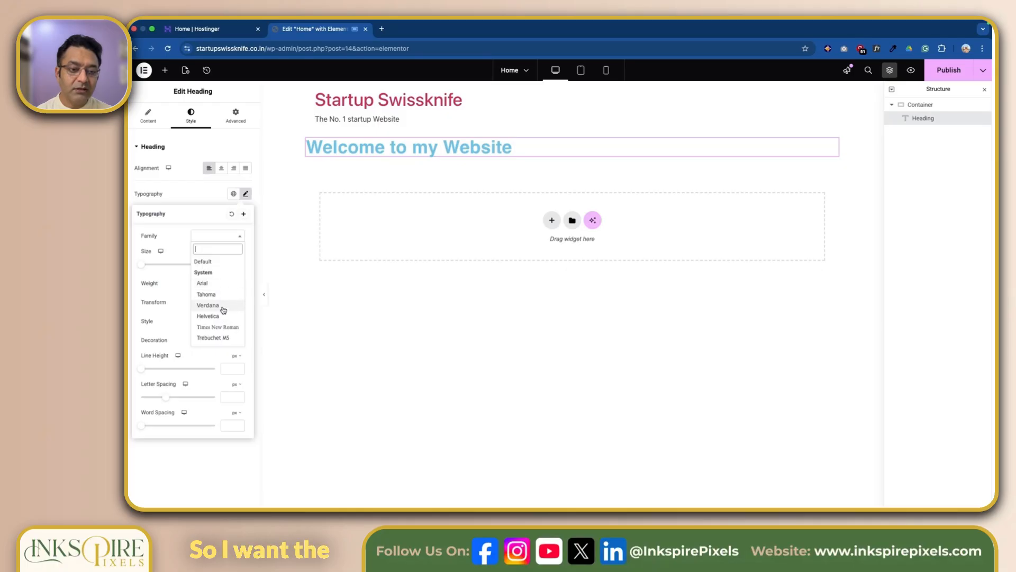
{"action": "scroll", "coordinate": [225, 315], "scroll_direction": "down", "scroll_amount": 1}
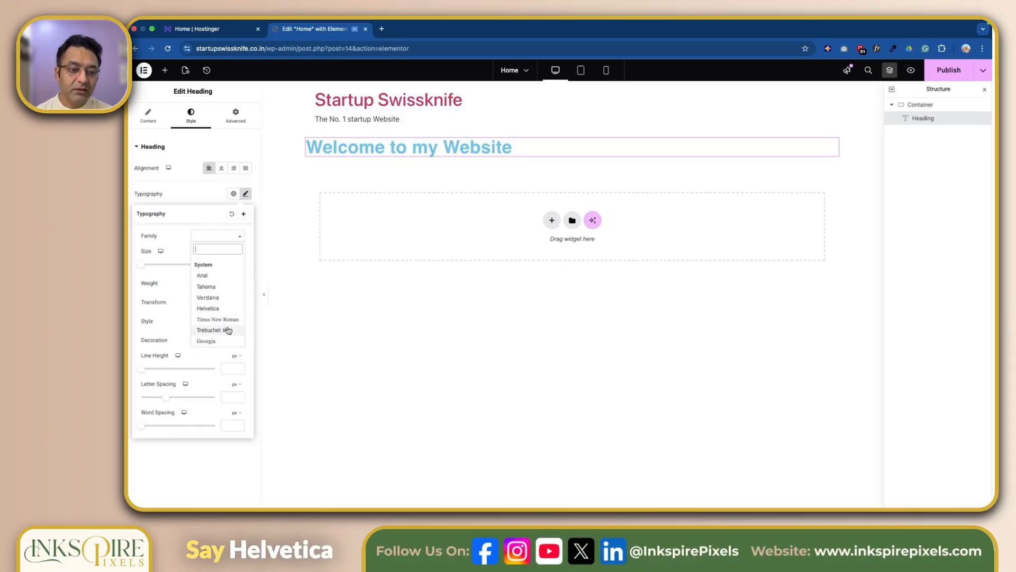
{"action": "left_click", "coordinate": [222, 310]}
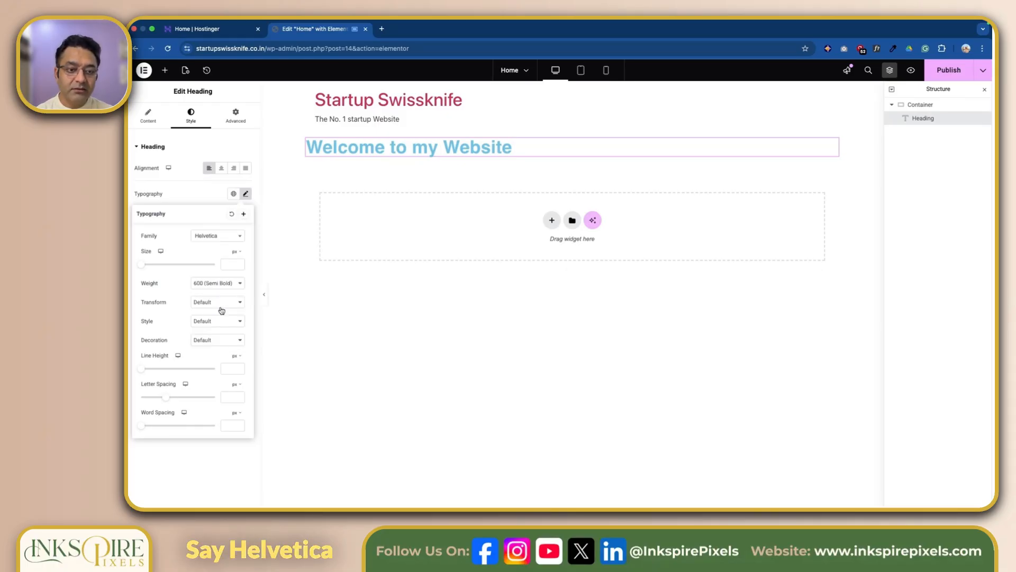
{"action": "left_click", "coordinate": [226, 283]}
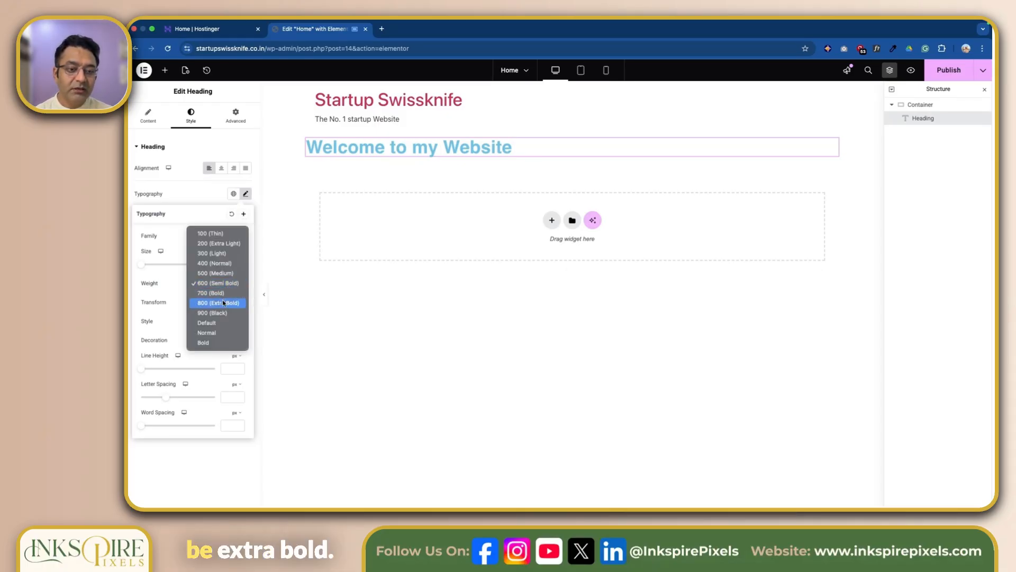
{"action": "left_click", "coordinate": [226, 304]}
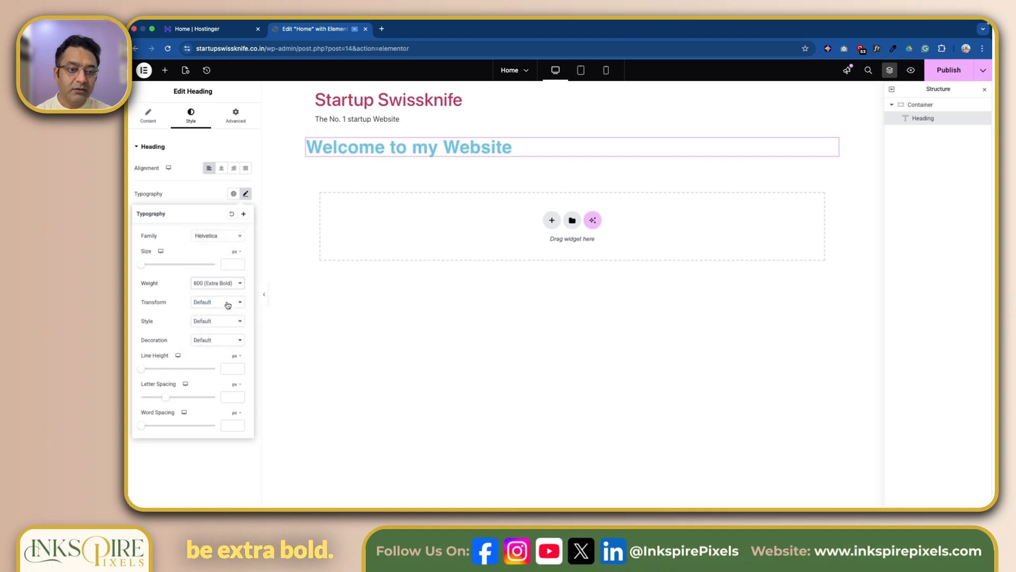
- Set the heading's font size to 80 px in its typography settings
{"action": "left_click", "coordinate": [146, 266]}
{"action": "left_click_drag", "start_coordinate": [147, 268], "coordinate": [170, 268]}
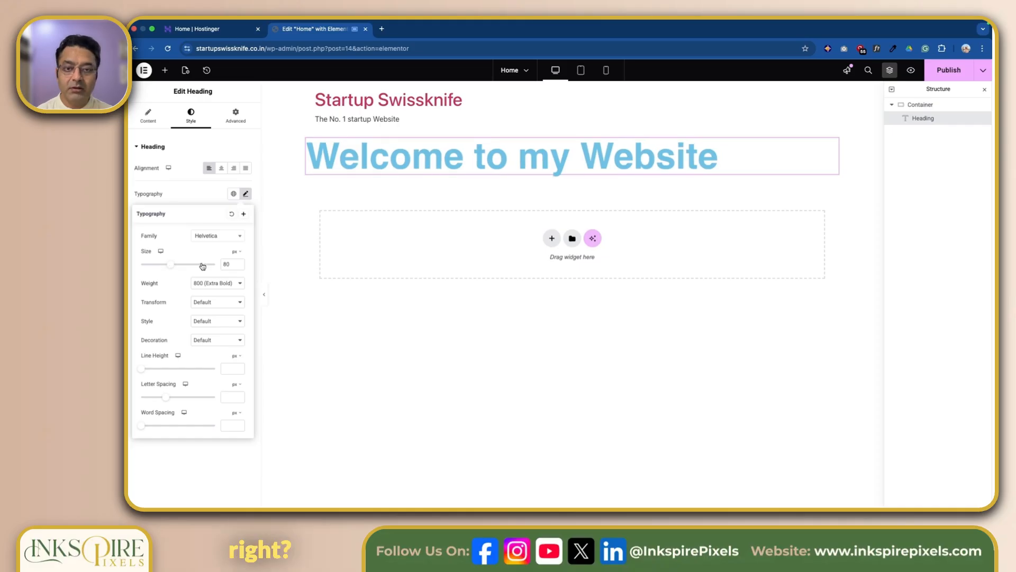
{"action": "left_click", "coordinate": [206, 189]}
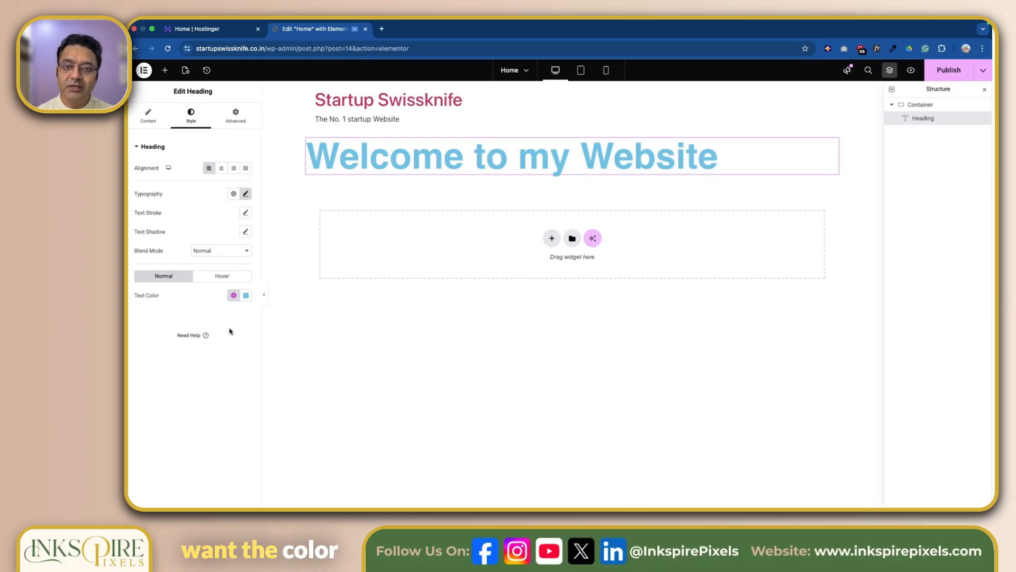
- Set the heading's hover link color to the Accent global color
{"action": "left_click", "coordinate": [220, 278]}
{"action": "left_click", "coordinate": [233, 295]}
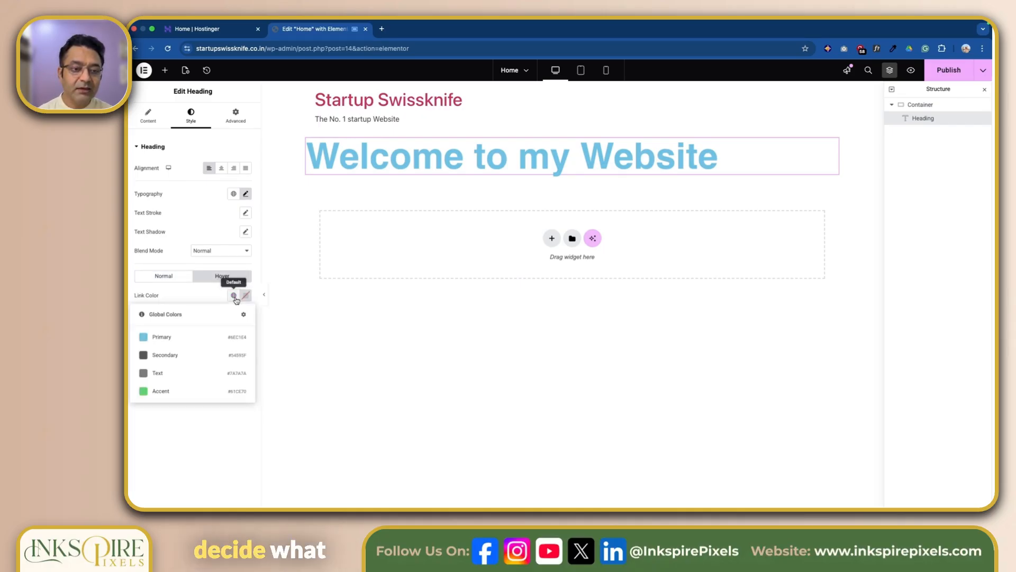
{"action": "left_click", "coordinate": [185, 395]}
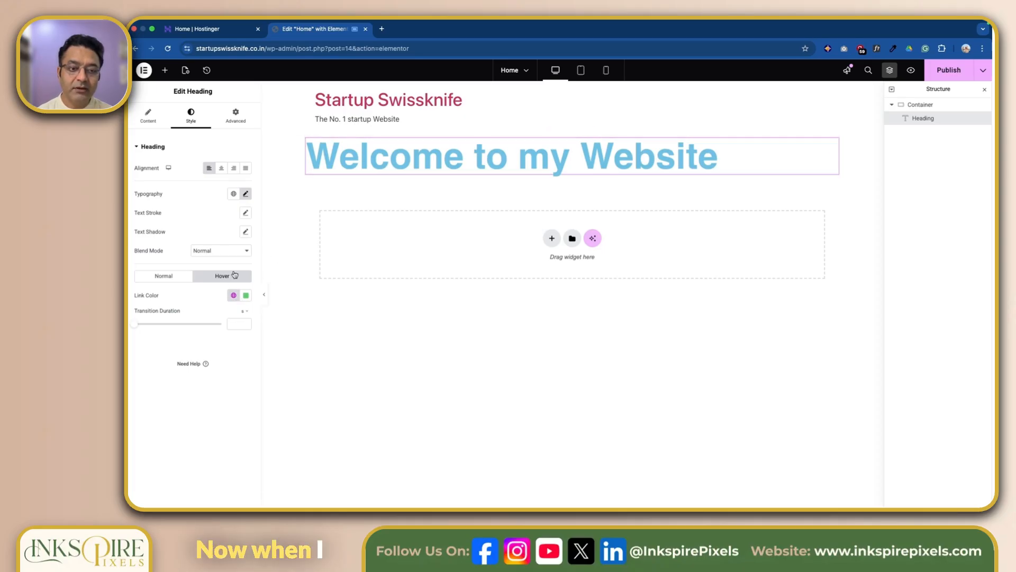
{"action": "left_click", "coordinate": [153, 123]}
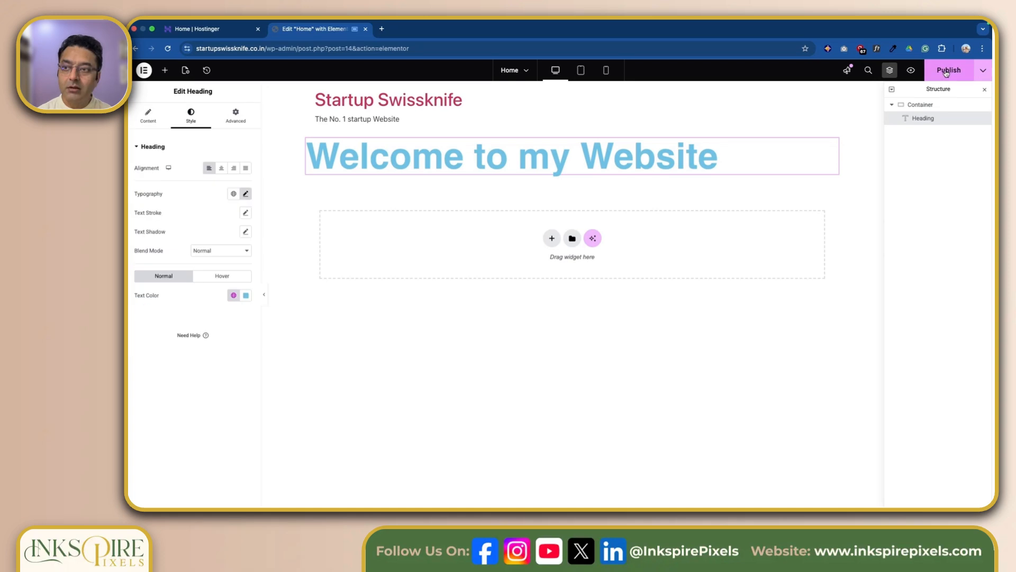
- Publish the page, preview it, test the heading's link, and return to the Elementor editor
{"action": "left_click", "coordinate": [953, 72]}
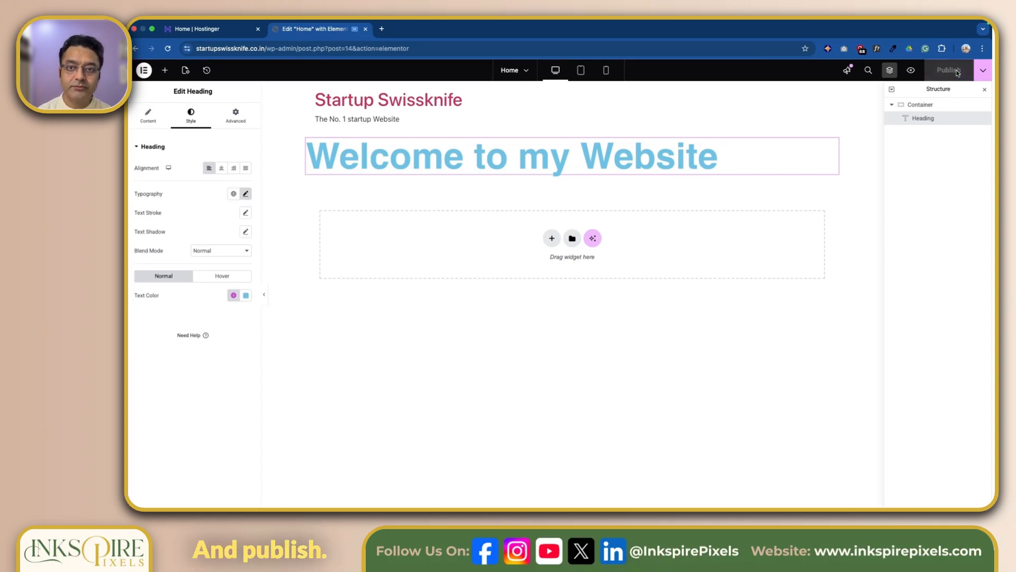
{"action": "left_click", "coordinate": [912, 70]}
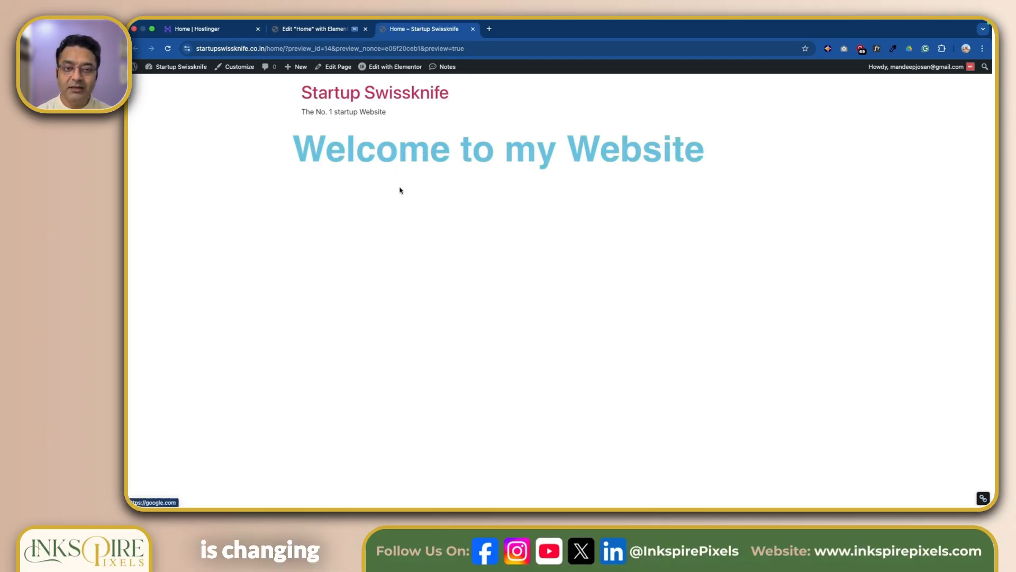
{"action": "left_click", "coordinate": [420, 156]}
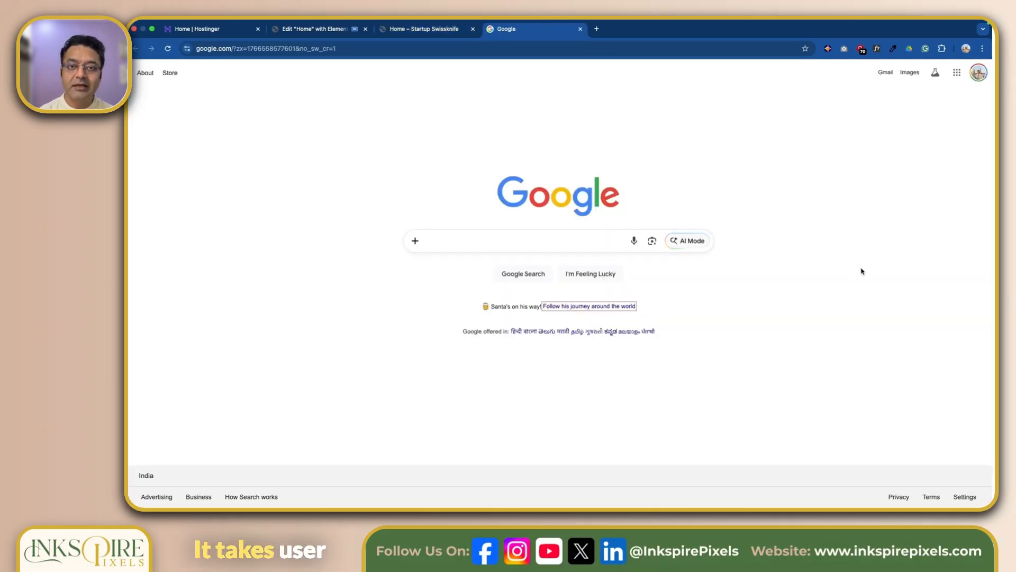
{"action": "left_click", "coordinate": [438, 41]}
{"action": "left_click", "coordinate": [282, 46]}
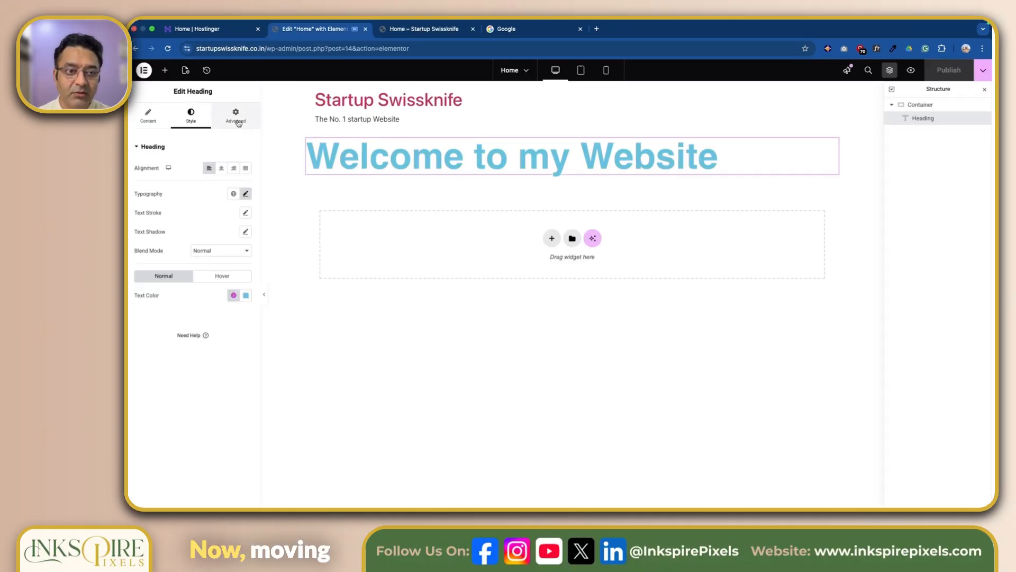
- Set the heading's padding to 100 px on all sides
{"action": "left_click", "coordinate": [236, 121]}
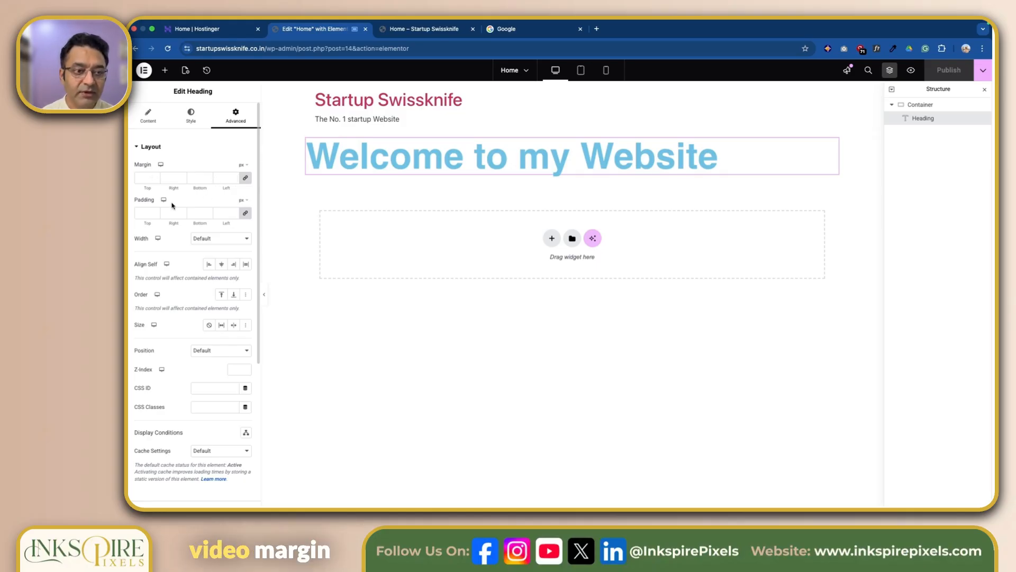
{"action": "left_click", "coordinate": [145, 211]}
{"action": "type", "text": "100"}
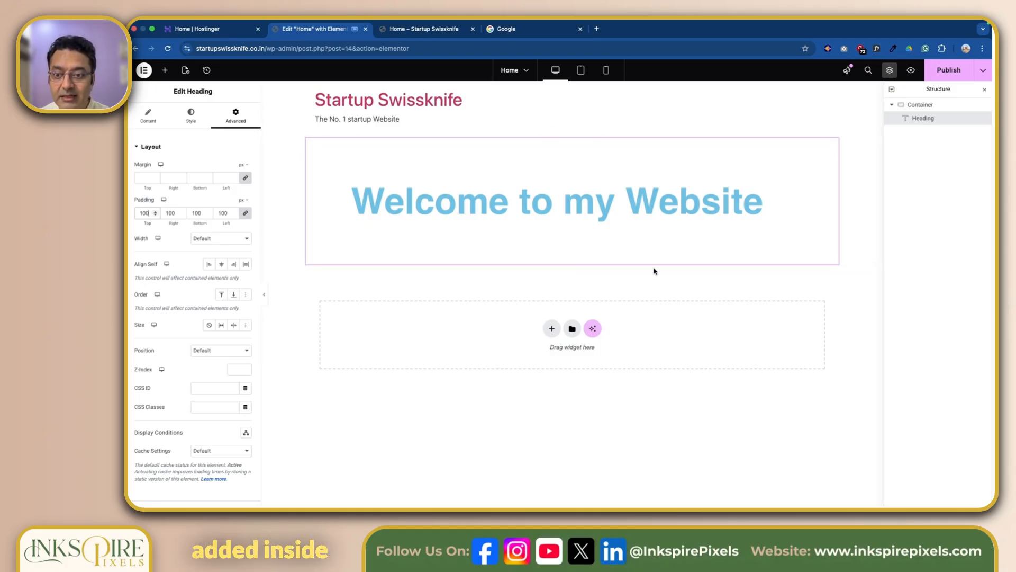
- Try a 100 px margin on all sides of the heading, and clear the margin again
{"action": "left_click", "coordinate": [148, 177]}
{"action": "type", "text": "100"}
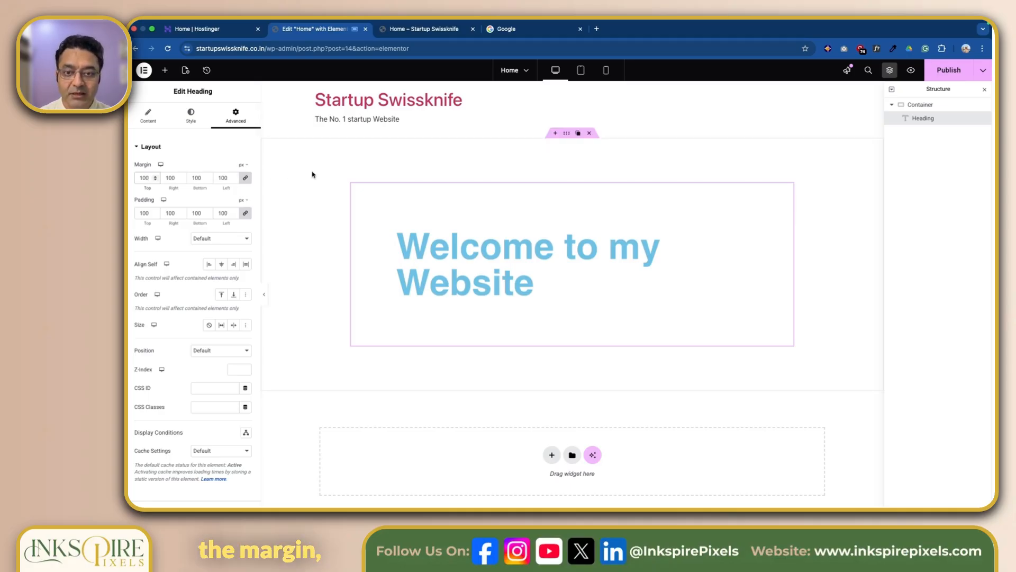
{"action": "left_click_drag", "start_coordinate": [569, 135], "coordinate": [568, 136]}
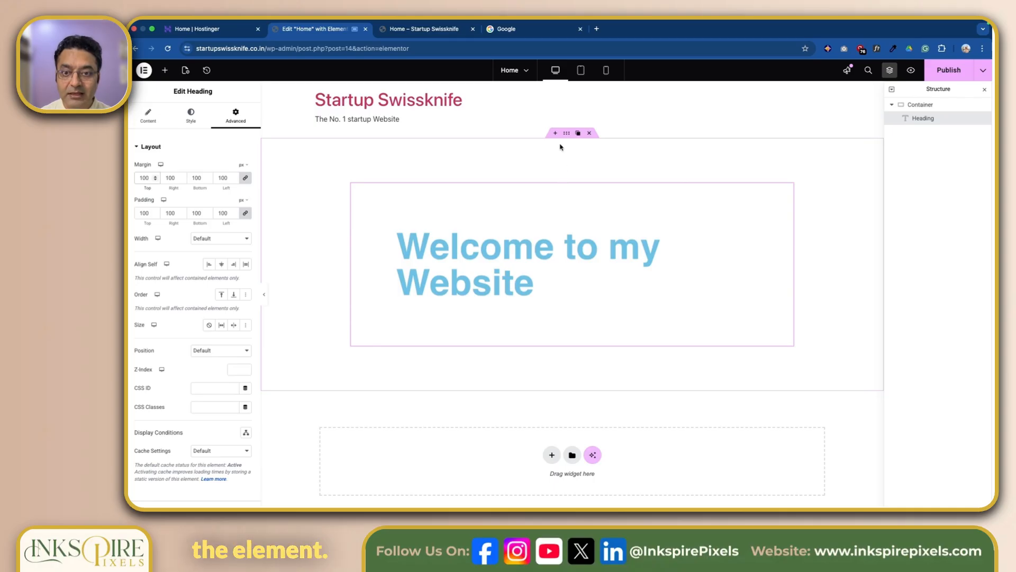
{"action": "double_click", "coordinate": [147, 177]}
{"action": "key", "text": "BackSpace"}
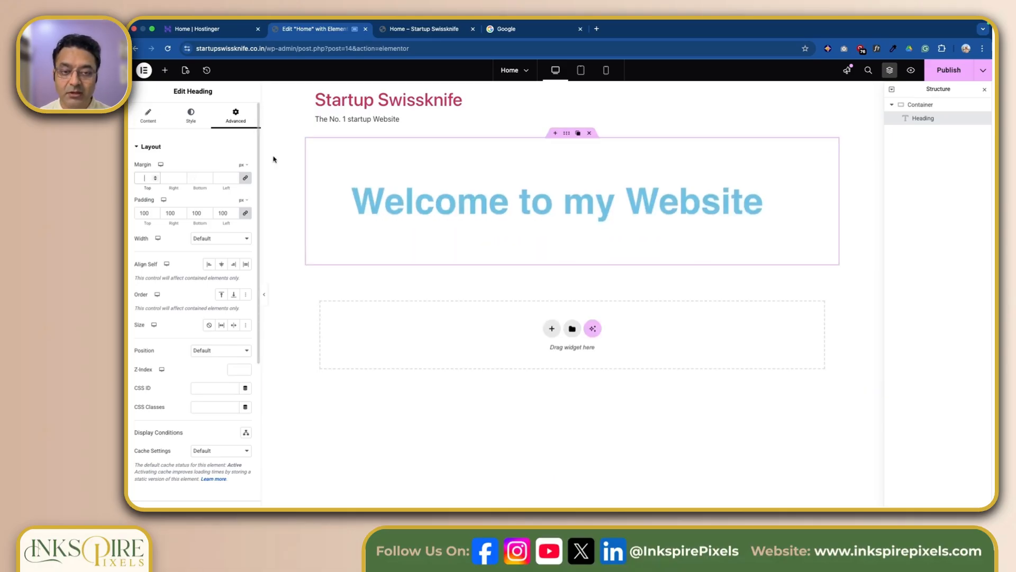
- View the parent container's layout settings, and reselect the heading inside it
{"action": "mouse_move", "coordinate": [572, 137]}
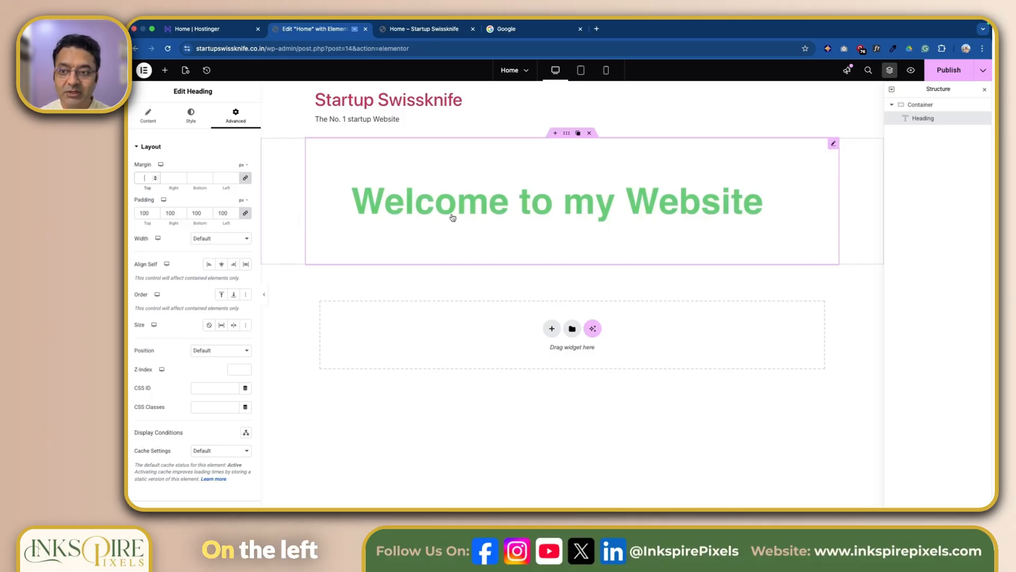
{"action": "left_click", "coordinate": [567, 134]}
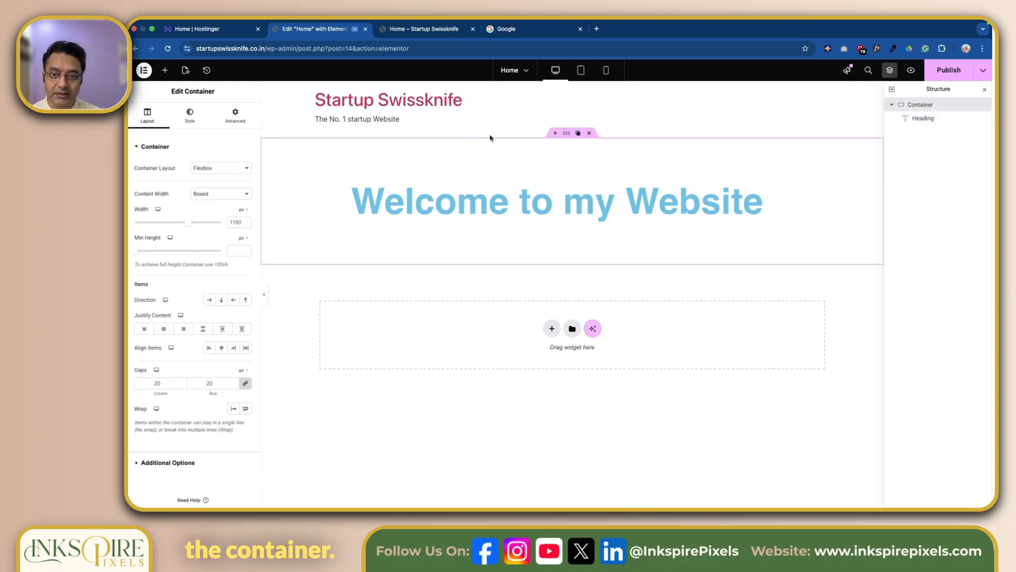
{"action": "left_click", "coordinate": [569, 171]}
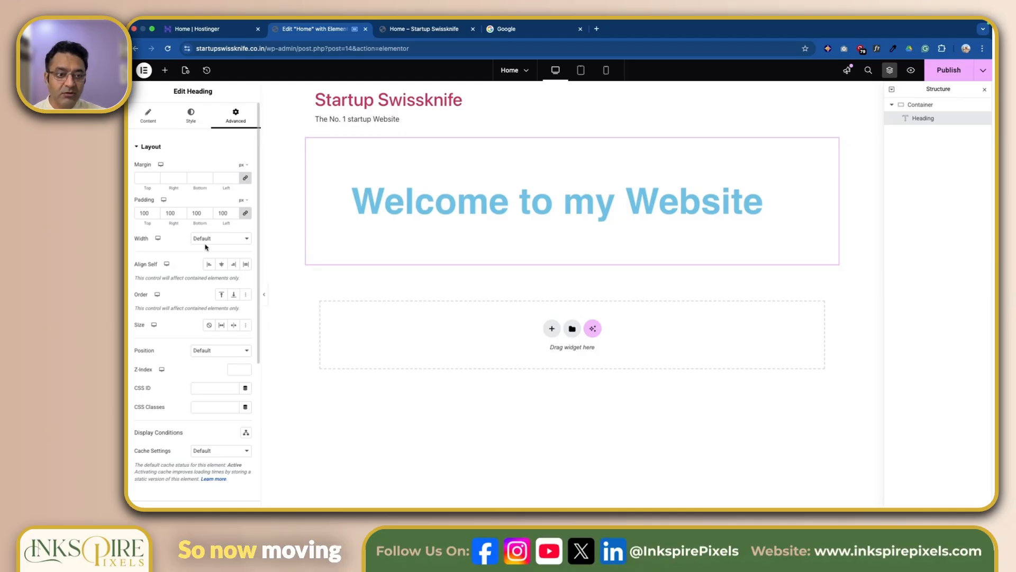
- Give the heading a classic background in the Secondary global color
{"action": "scroll", "coordinate": [206, 247], "scroll_direction": "down", "scroll_amount": 3}
{"action": "scroll", "coordinate": [206, 247], "scroll_direction": "down", "scroll_amount": 5}
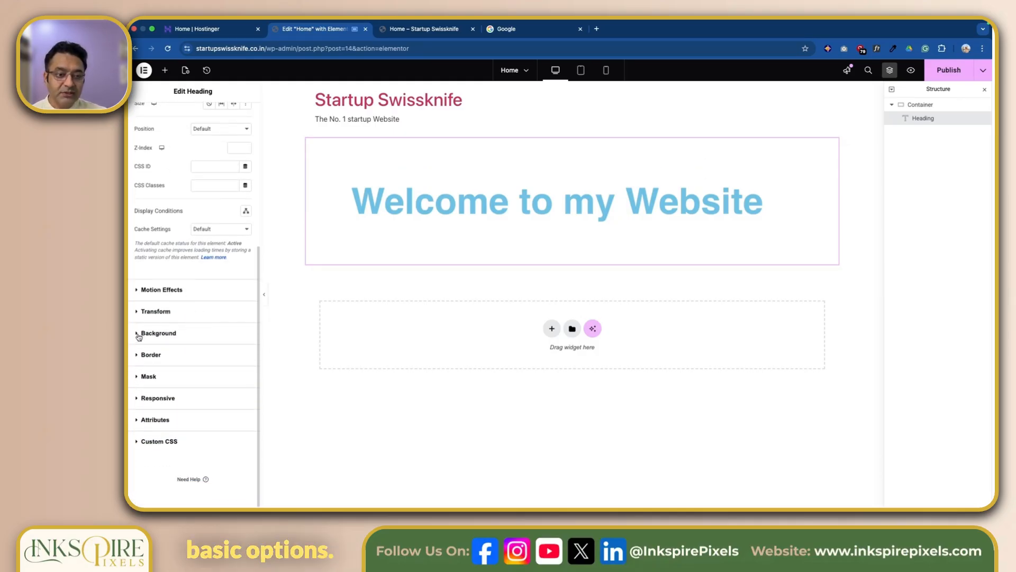
{"action": "left_click", "coordinate": [139, 334]}
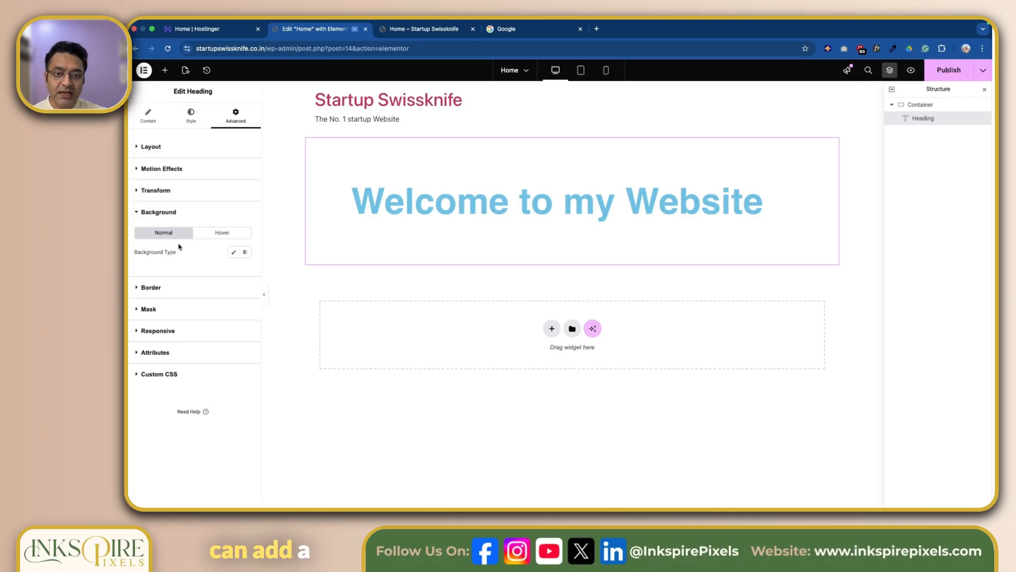
{"action": "left_click", "coordinate": [233, 252]}
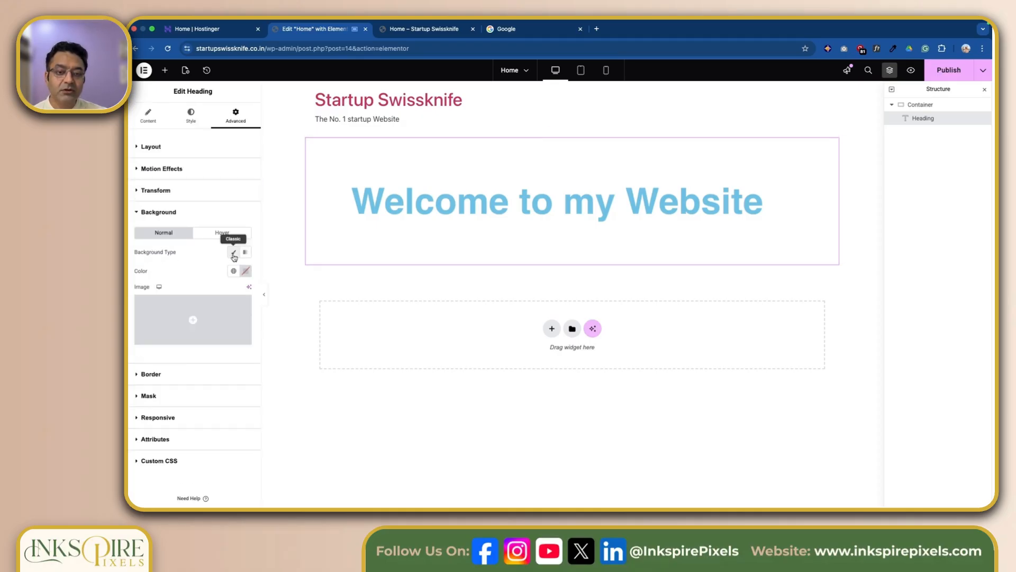
{"action": "left_click", "coordinate": [238, 271]}
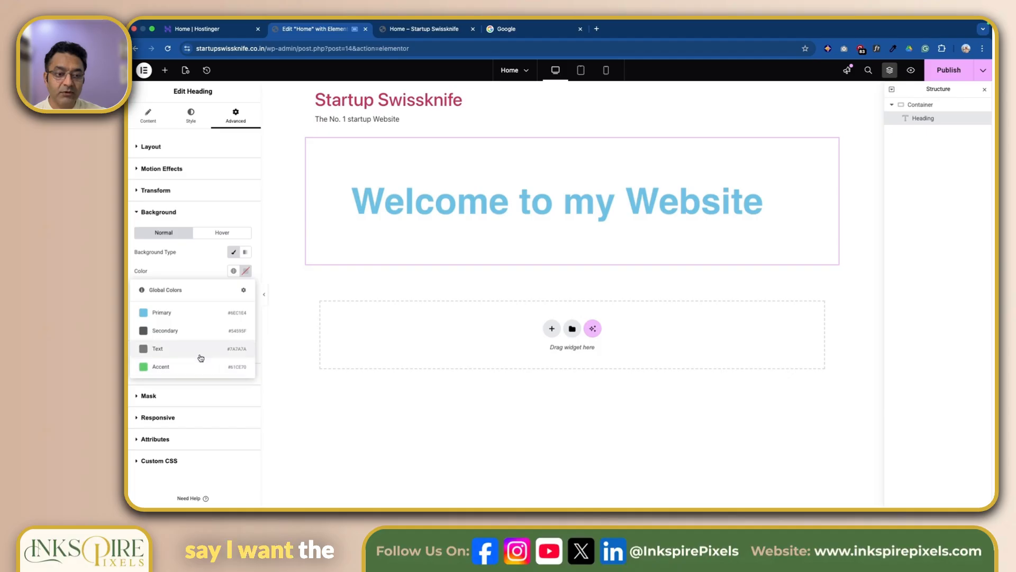
{"action": "left_click", "coordinate": [188, 332]}
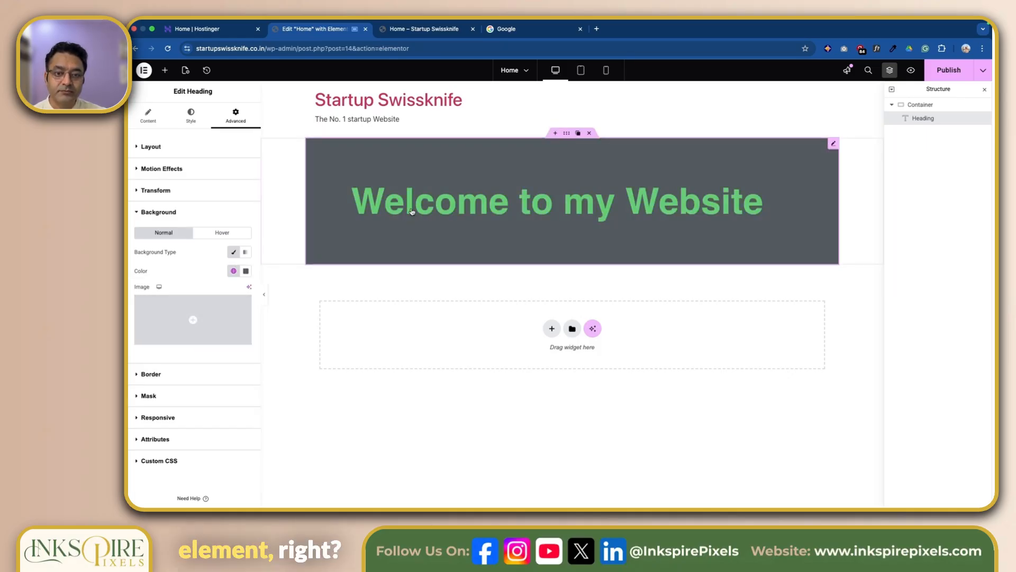
- Add a solid border 30 px wide on all sides of the heading
{"action": "left_click", "coordinate": [139, 375]}
{"action": "left_click", "coordinate": [226, 274]}
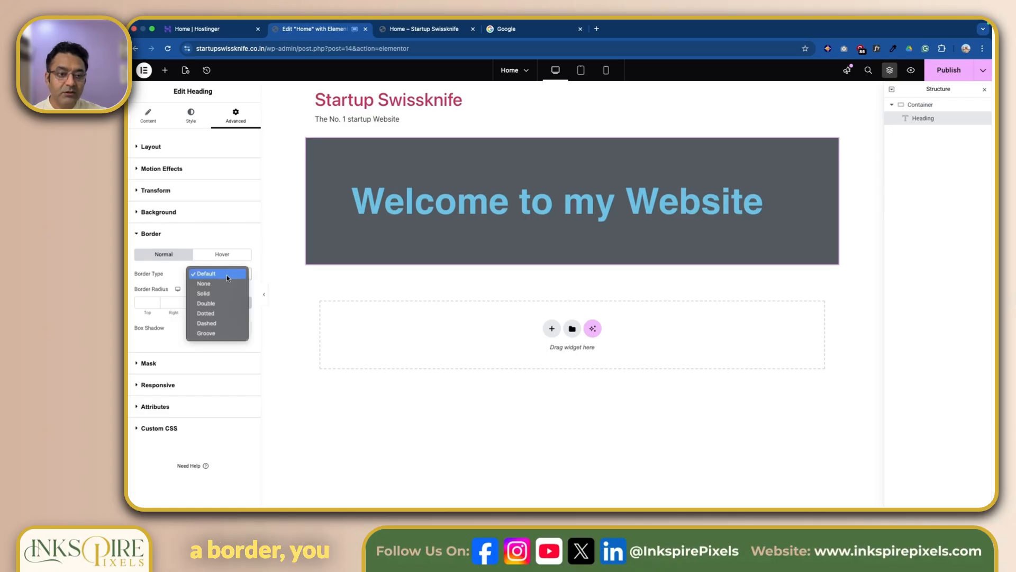
{"action": "left_click", "coordinate": [222, 294]}
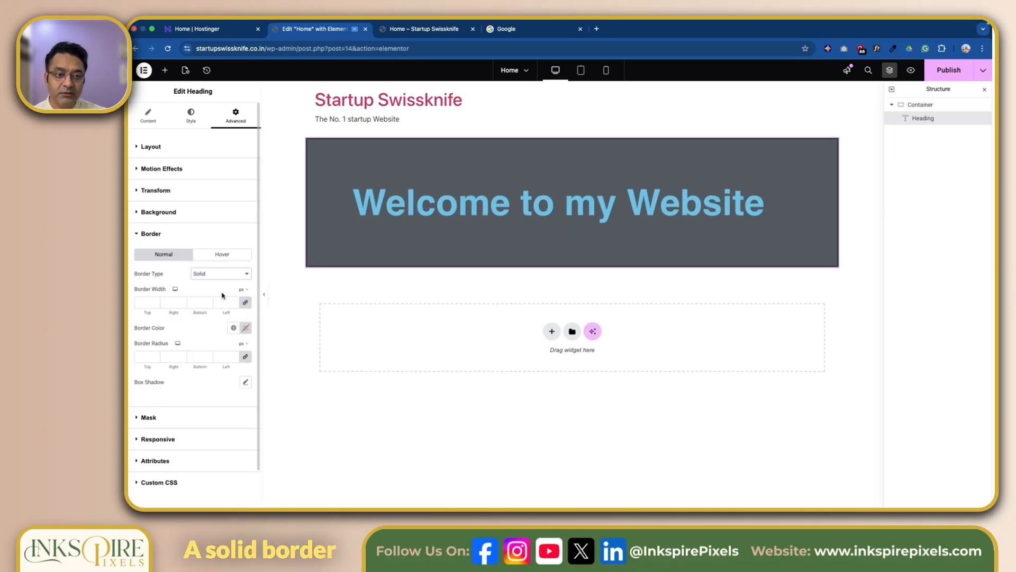
{"action": "left_click", "coordinate": [158, 301]}
{"action": "type", "text": "30"}
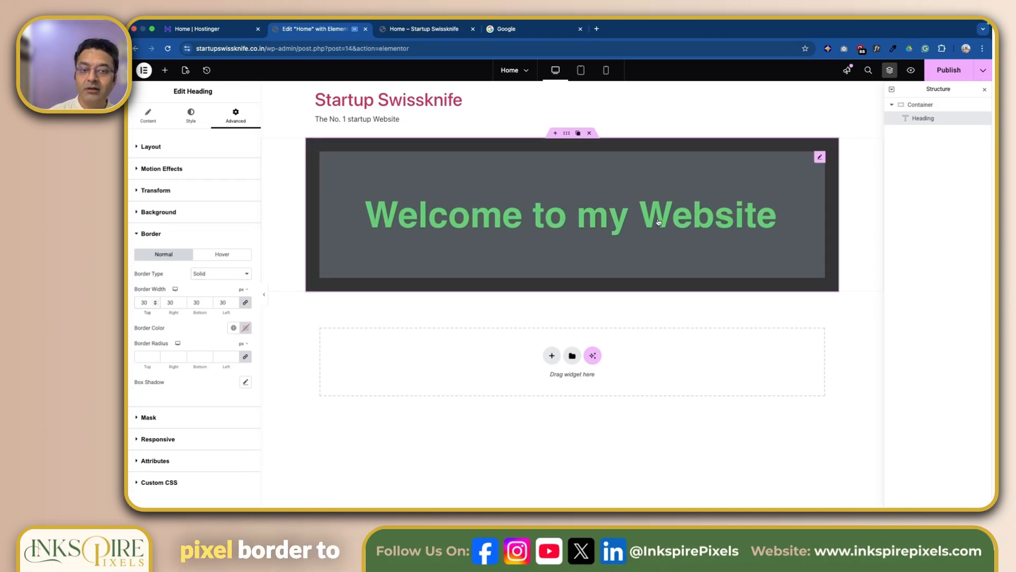
- Round the heading's border with a 50 px radius on all corners
{"action": "left_click", "coordinate": [144, 356]}
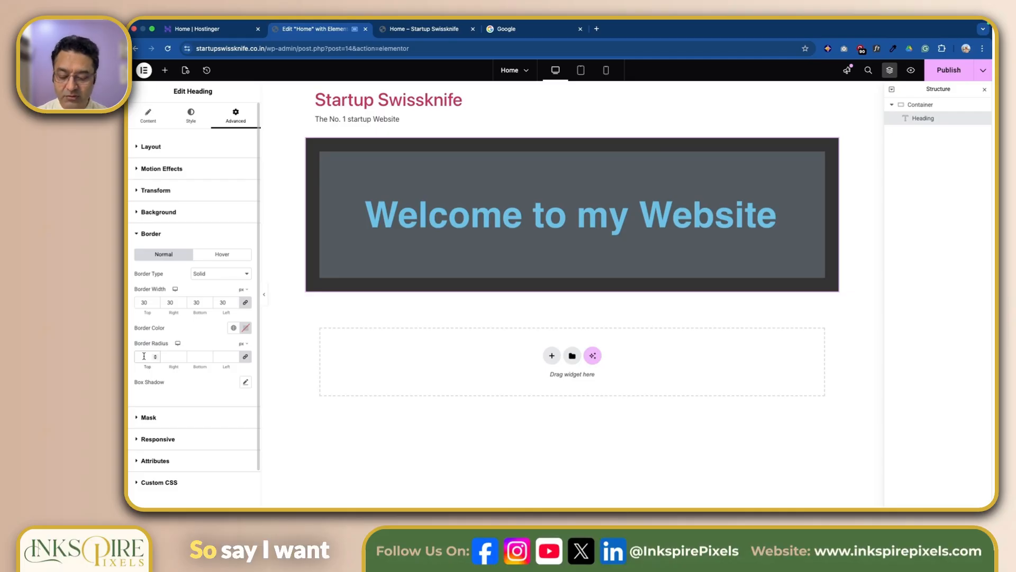
{"action": "left_click", "coordinate": [144, 356]}
{"action": "type", "text": "50"}
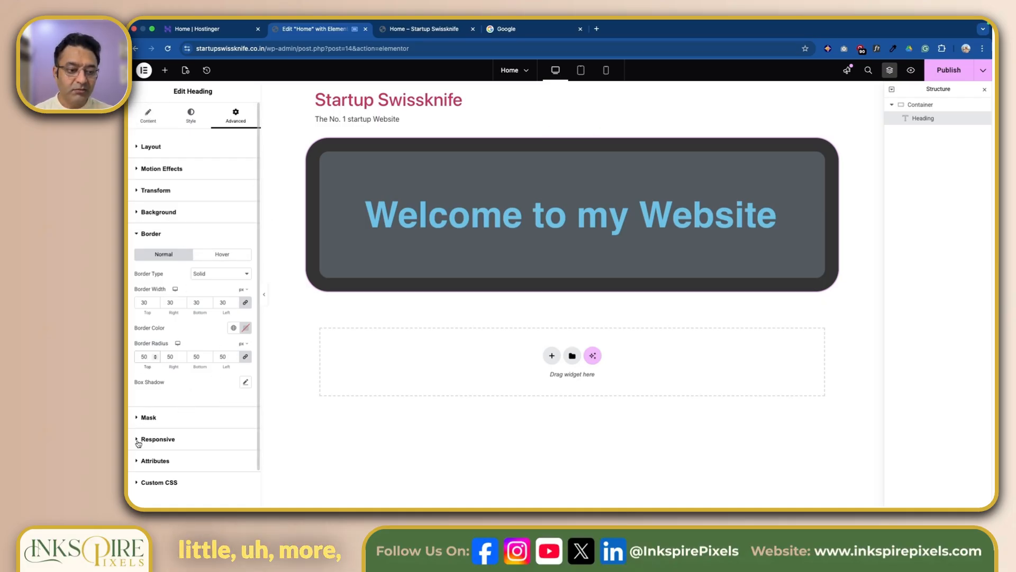
- Try hiding the heading on tablet portrait, check it in tablet and mobile views, and turn the hiding off again
{"action": "scroll", "coordinate": [139, 443], "scroll_direction": "down", "scroll_amount": 2}
{"action": "left_click", "coordinate": [138, 400]}
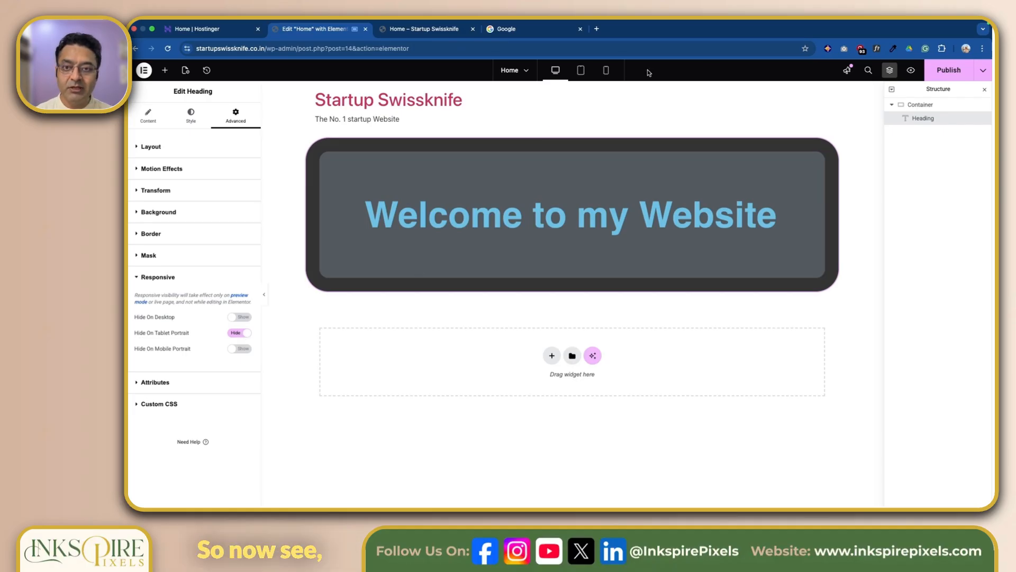
{"action": "left_click", "coordinate": [581, 70]}
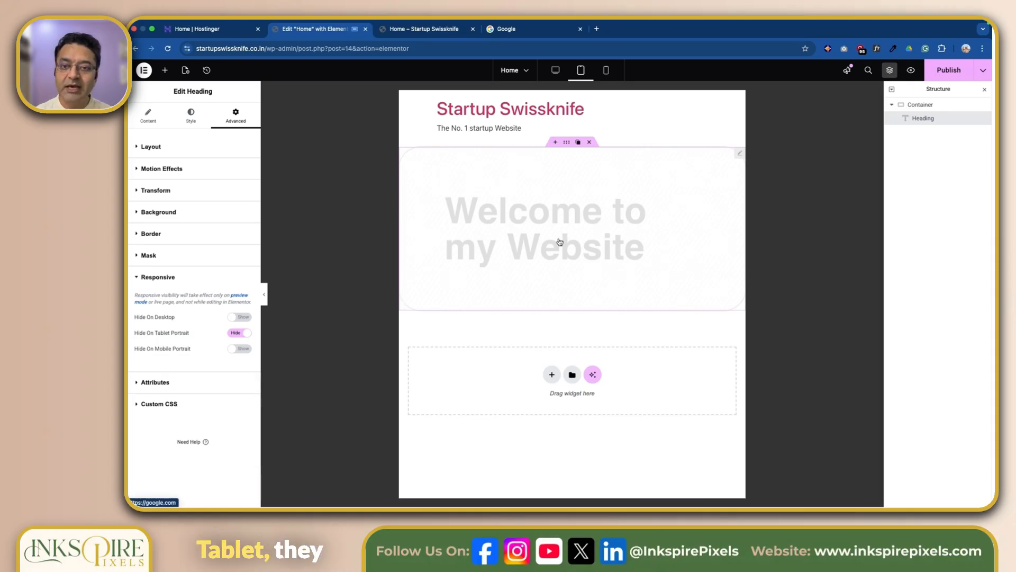
{"action": "left_click", "coordinate": [608, 71]}
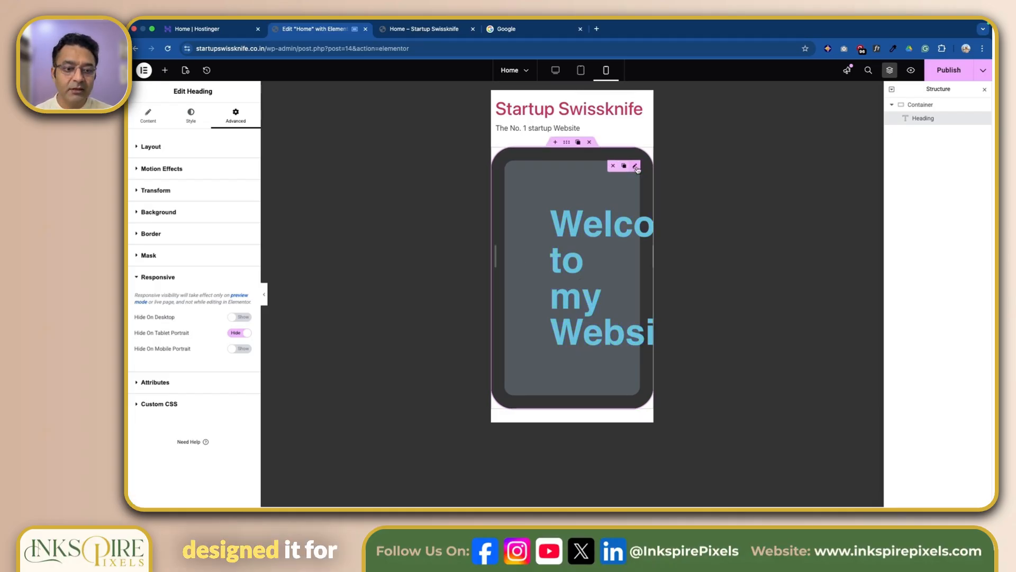
{"action": "left_click", "coordinate": [556, 71]}
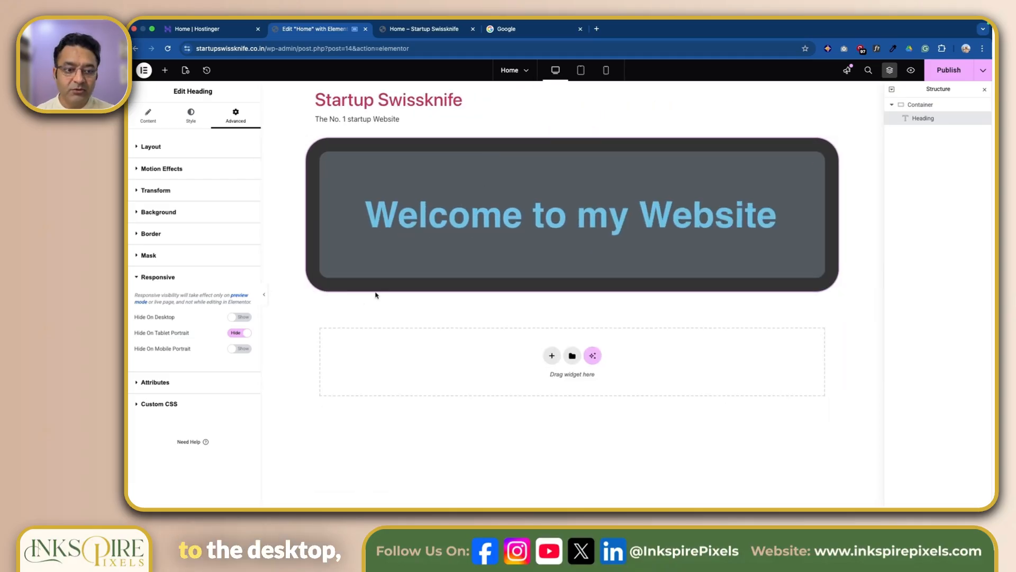
{"action": "left_click", "coordinate": [237, 333]}
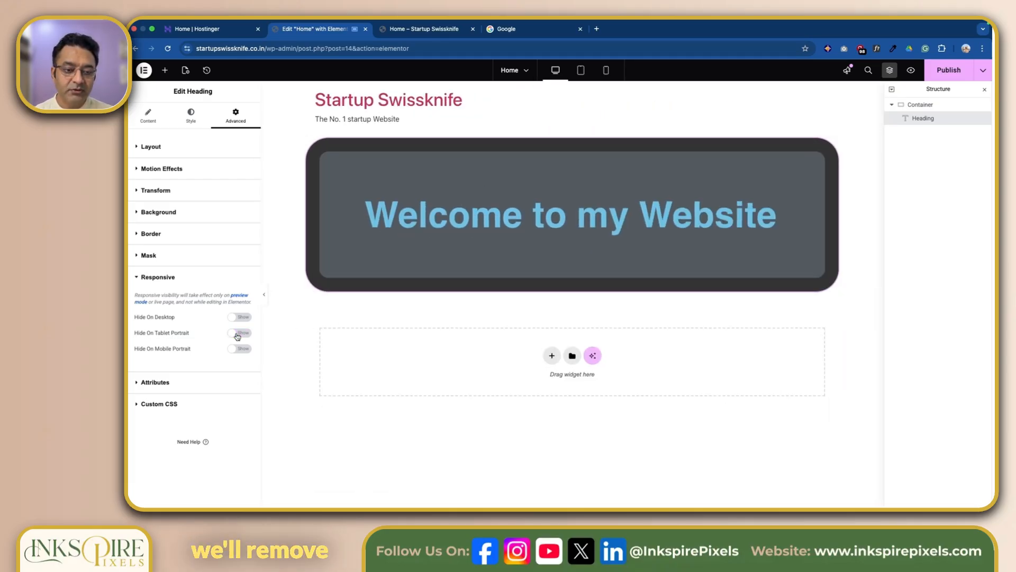
- View the heading's Custom CSS editor, and return to its content settings
{"action": "left_click", "coordinate": [142, 404]}
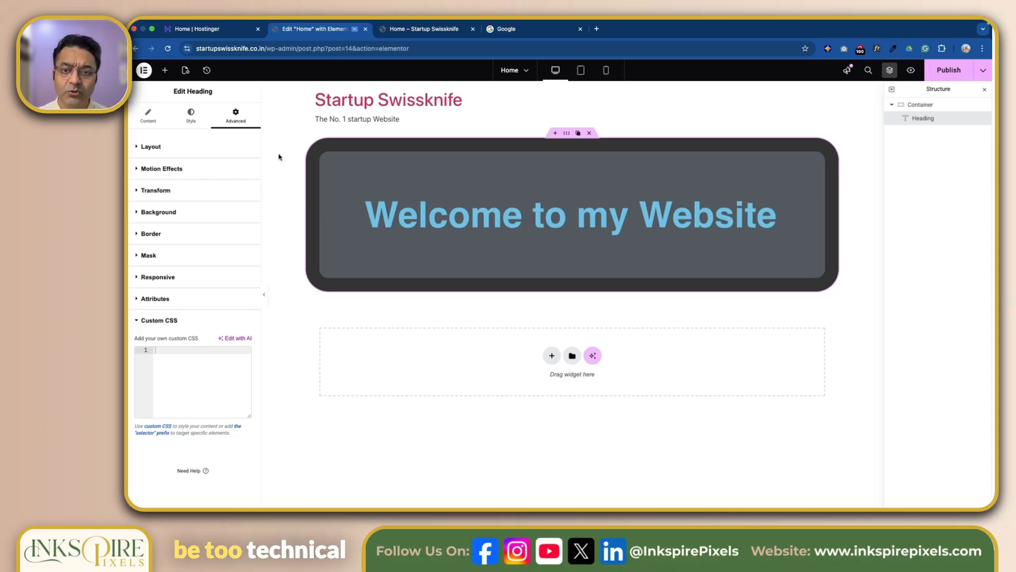
{"action": "left_click", "coordinate": [148, 118]}
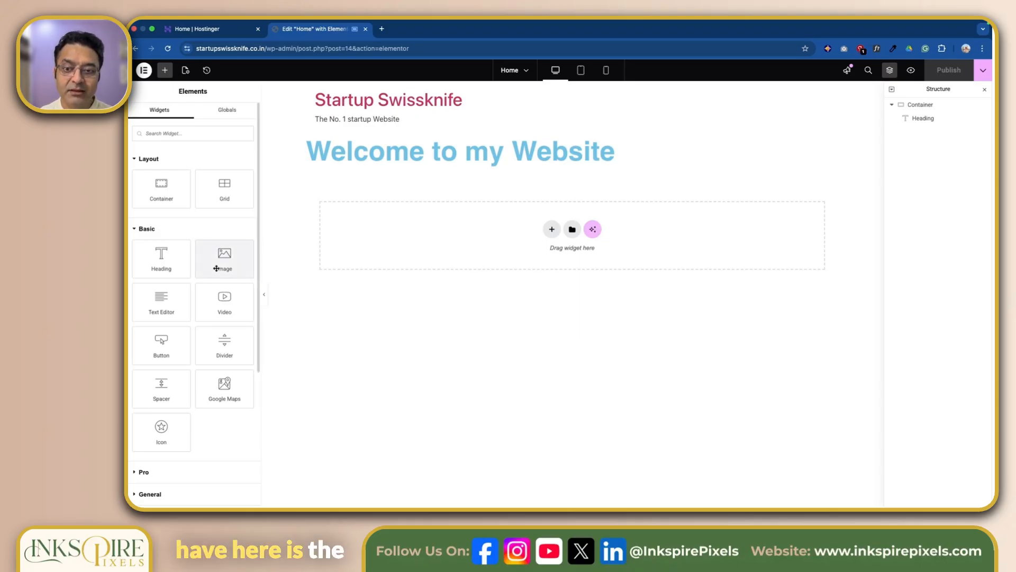
- Add an Image widget directly below the "Welcome to my Website" heading
{"action": "left_click_drag", "start_coordinate": [216, 268], "coordinate": [510, 163]}
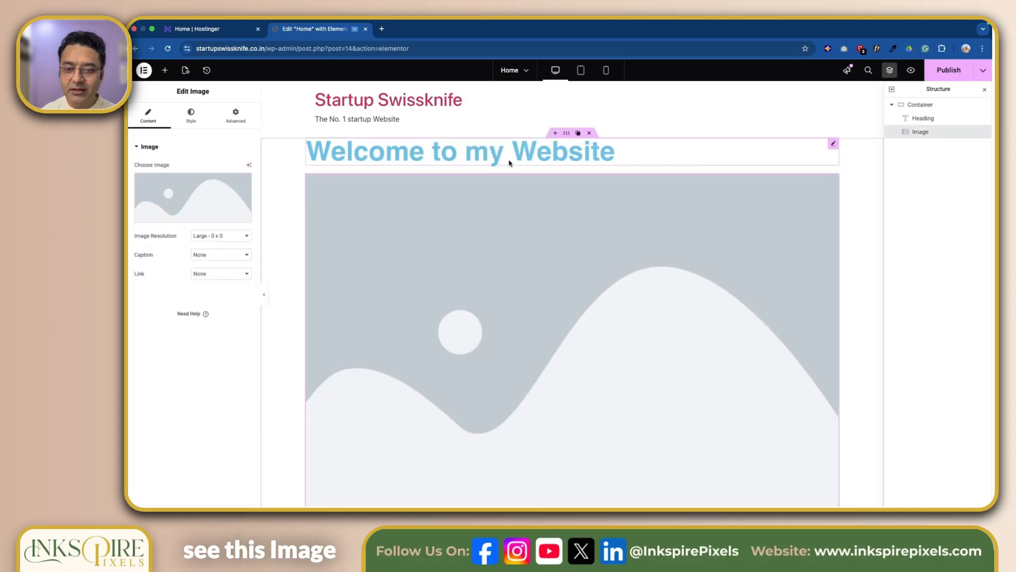
- View the available resolution options for the image below the heading
{"action": "scroll", "coordinate": [418, 280], "scroll_direction": "down", "scroll_amount": 1}
{"action": "scroll", "coordinate": [417, 280], "scroll_direction": "up", "scroll_amount": 1}
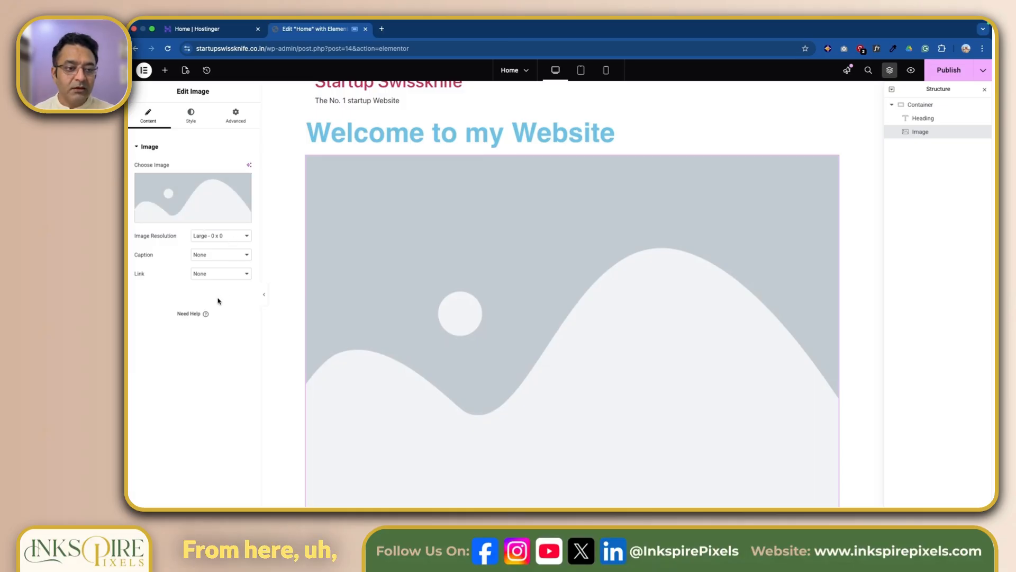
{"action": "left_click", "coordinate": [211, 242]}
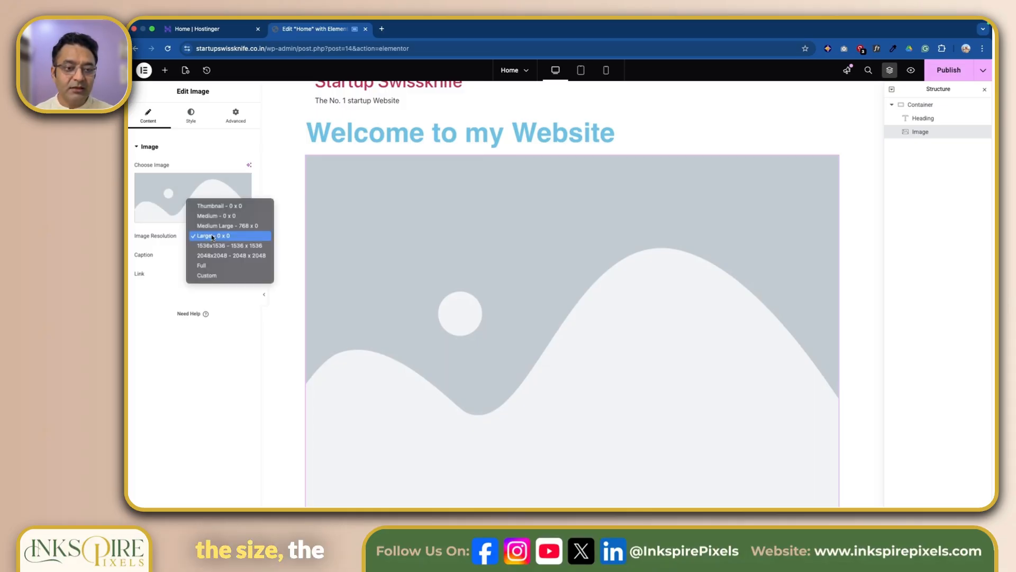
{"action": "left_click", "coordinate": [222, 342]}
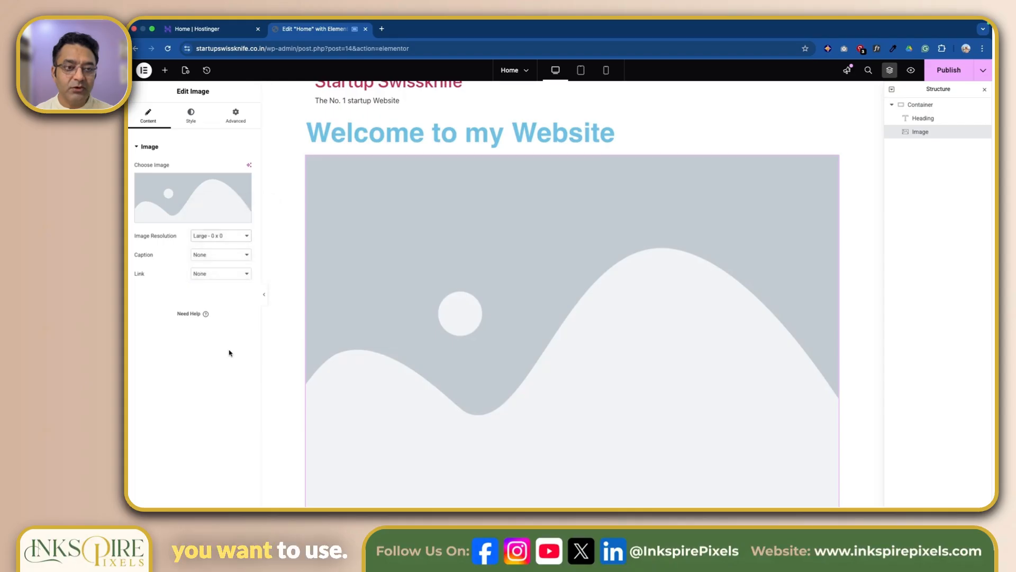
- Set the image's width to 100% in its style settings, and try out a fixed height before clearing it
{"action": "left_click", "coordinate": [191, 116]}
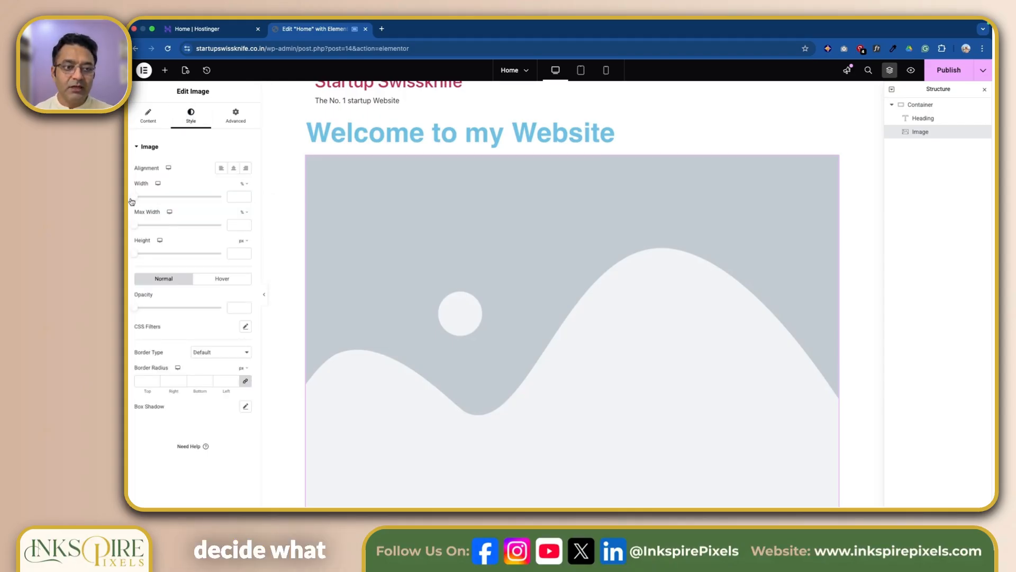
{"action": "left_click_drag", "start_coordinate": [134, 198], "coordinate": [227, 207]}
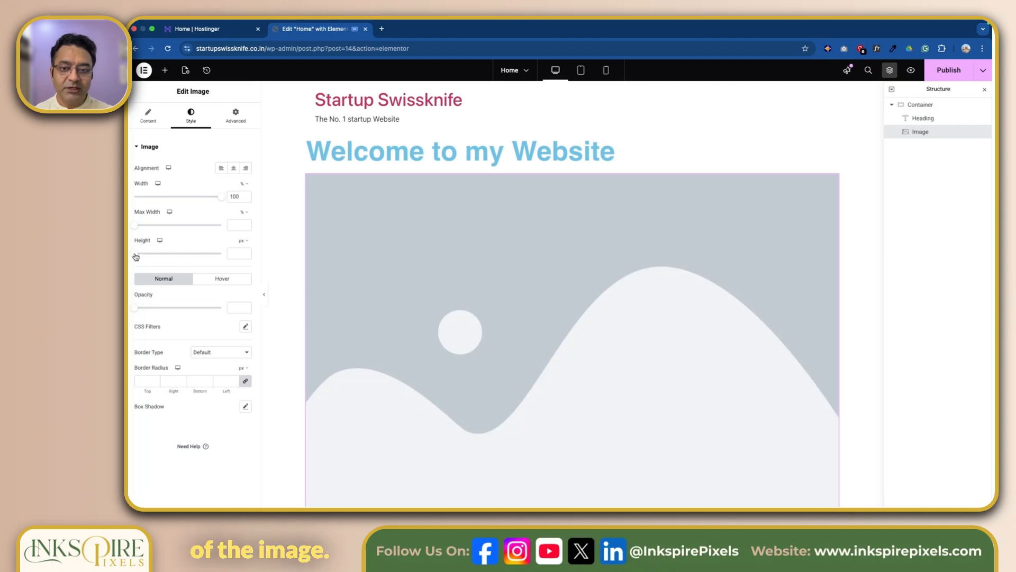
{"action": "left_click_drag", "start_coordinate": [135, 254], "coordinate": [151, 255]}
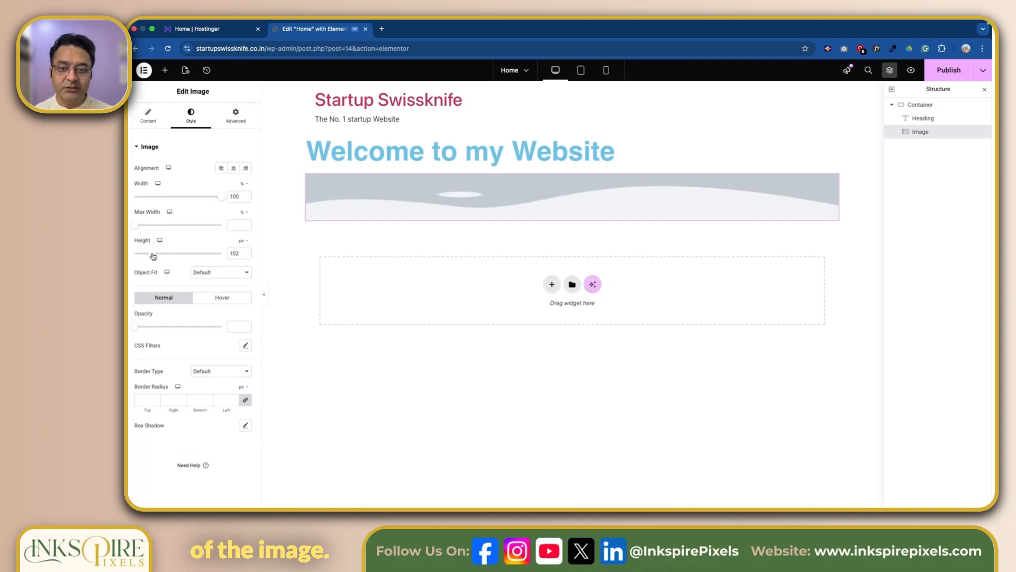
{"action": "left_click_drag", "start_coordinate": [151, 255], "coordinate": [159, 256]}
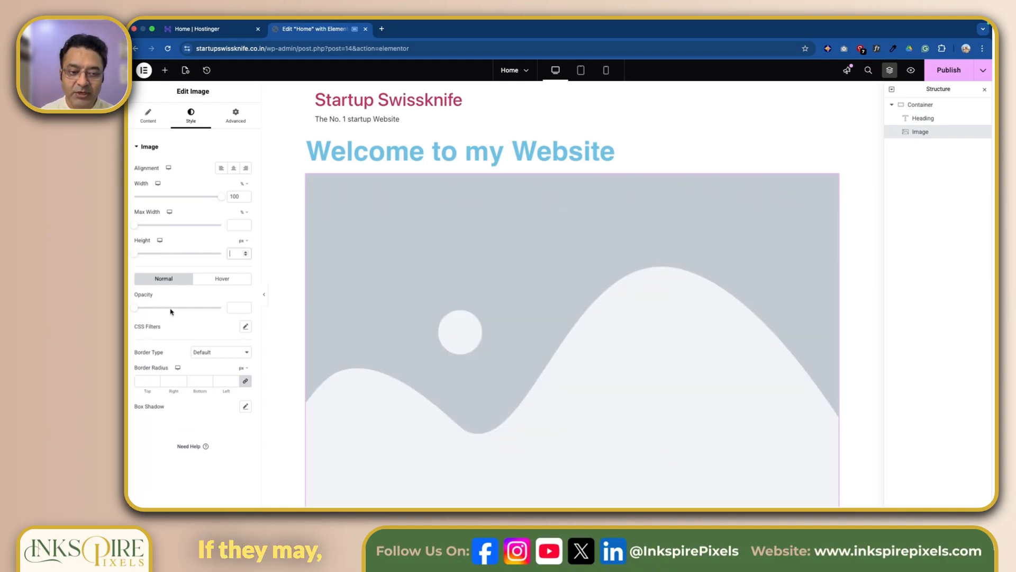
- Try the Shrink hover animation on the image, and reset the hover animation to None
{"action": "left_click", "coordinate": [223, 281]}
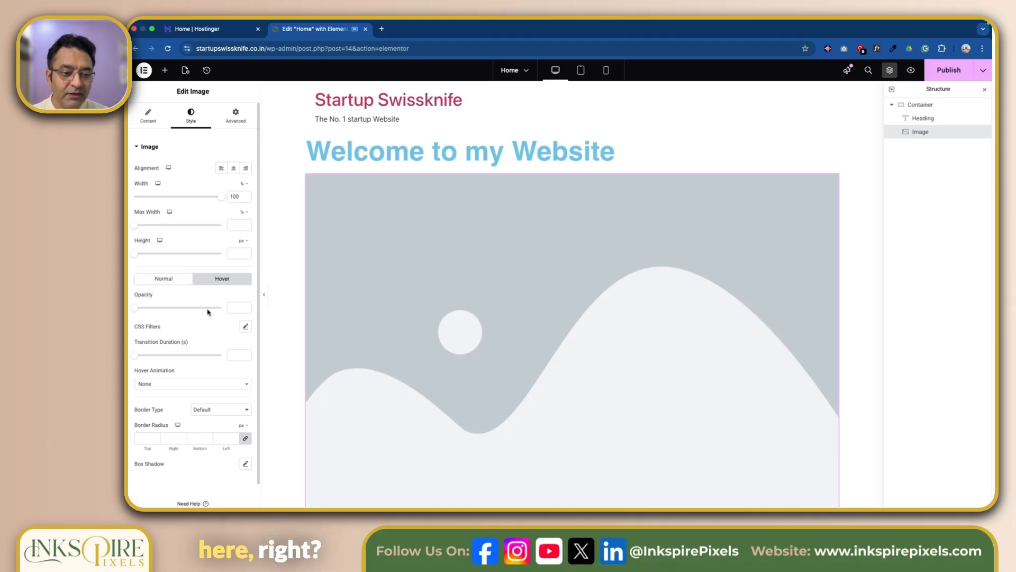
{"action": "scroll", "coordinate": [207, 313], "scroll_direction": "down", "scroll_amount": 1}
{"action": "left_click", "coordinate": [189, 359]}
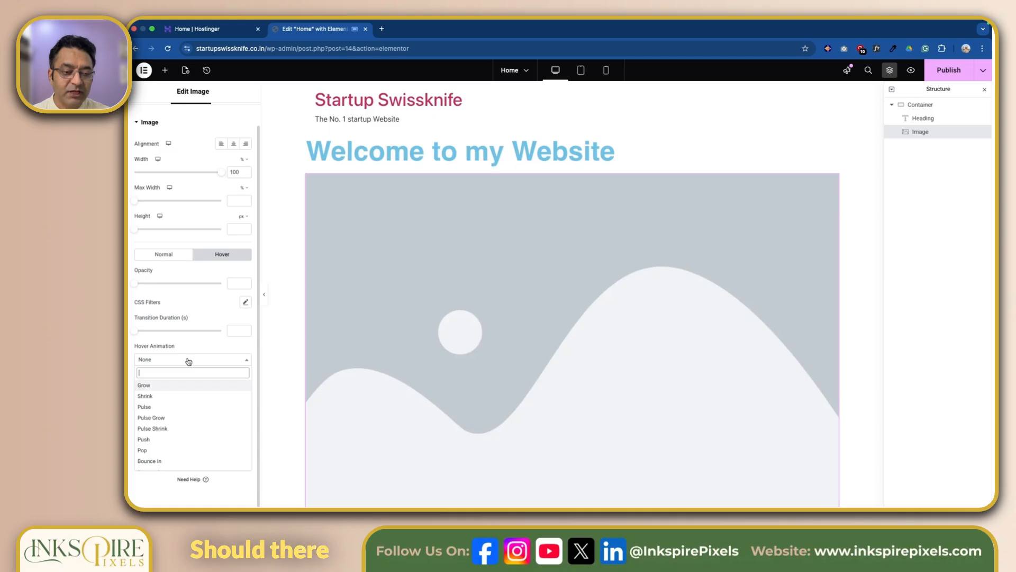
{"action": "left_click", "coordinate": [174, 399]}
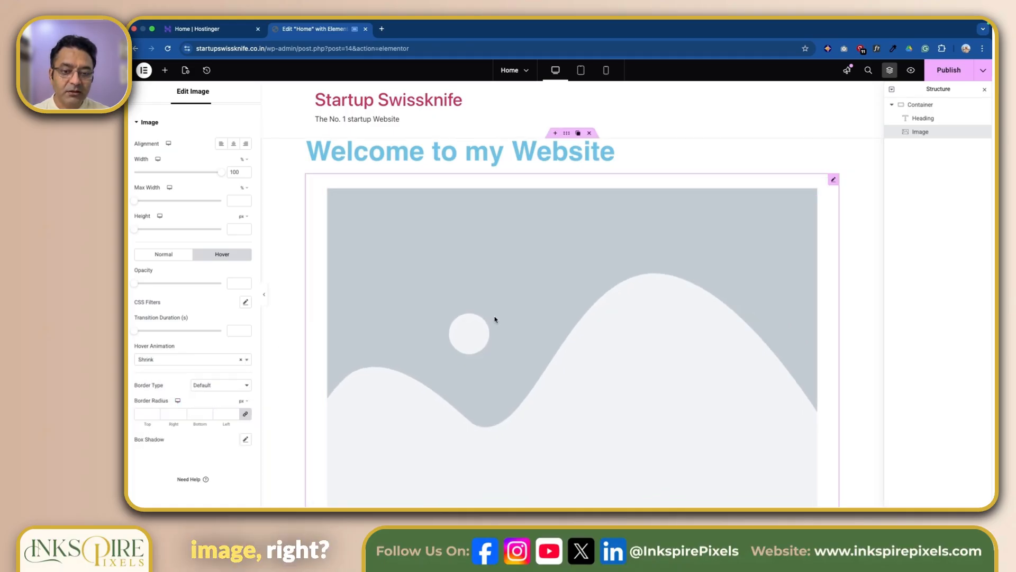
{"action": "left_click", "coordinate": [180, 361]}
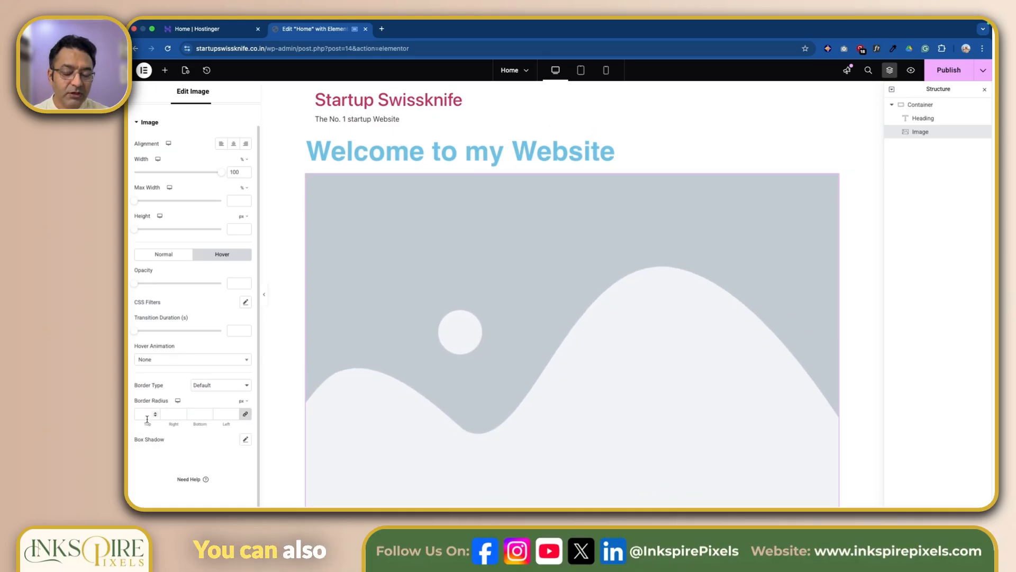
- Give the image a solid border 10 px wide on all sides
{"action": "left_click", "coordinate": [147, 418]}
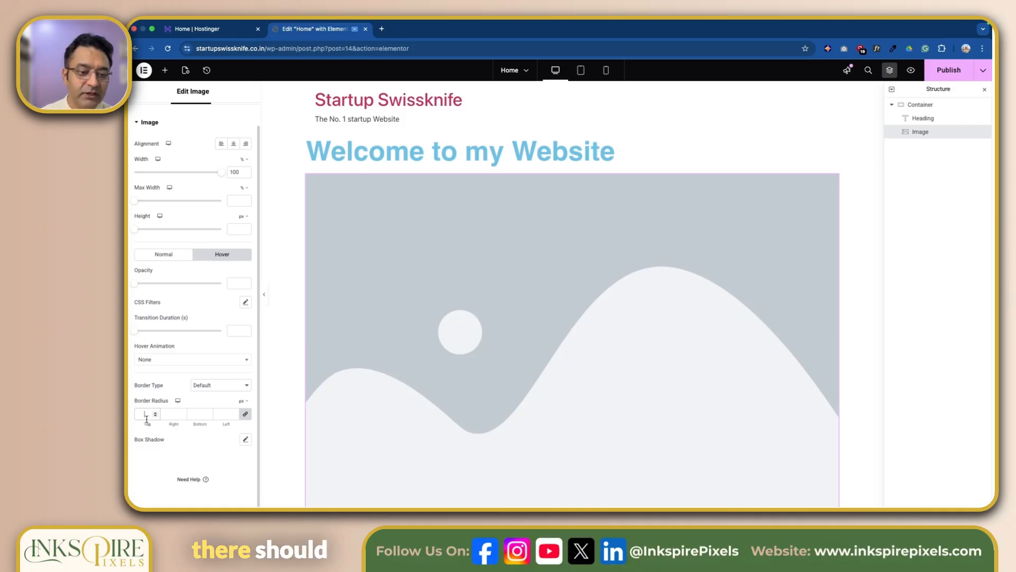
{"action": "left_click", "coordinate": [247, 386]}
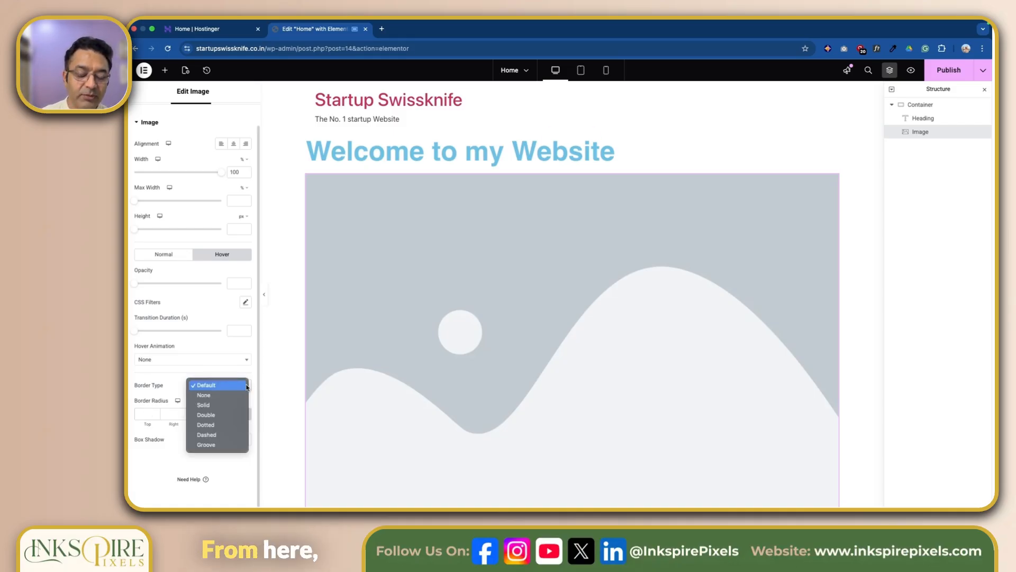
{"action": "left_click", "coordinate": [196, 404]}
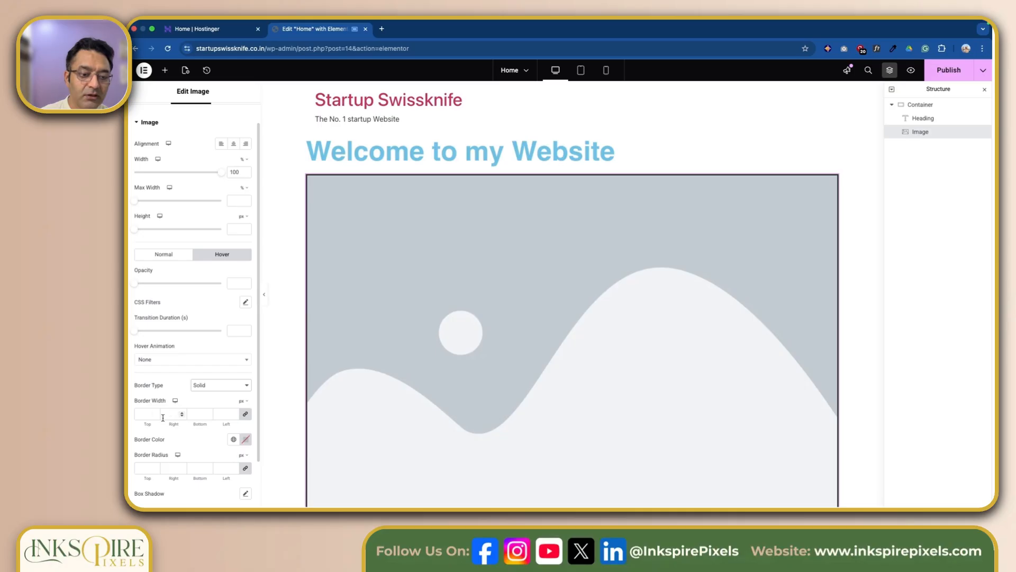
{"action": "left_click", "coordinate": [146, 414]}
{"action": "type", "text": "10"}
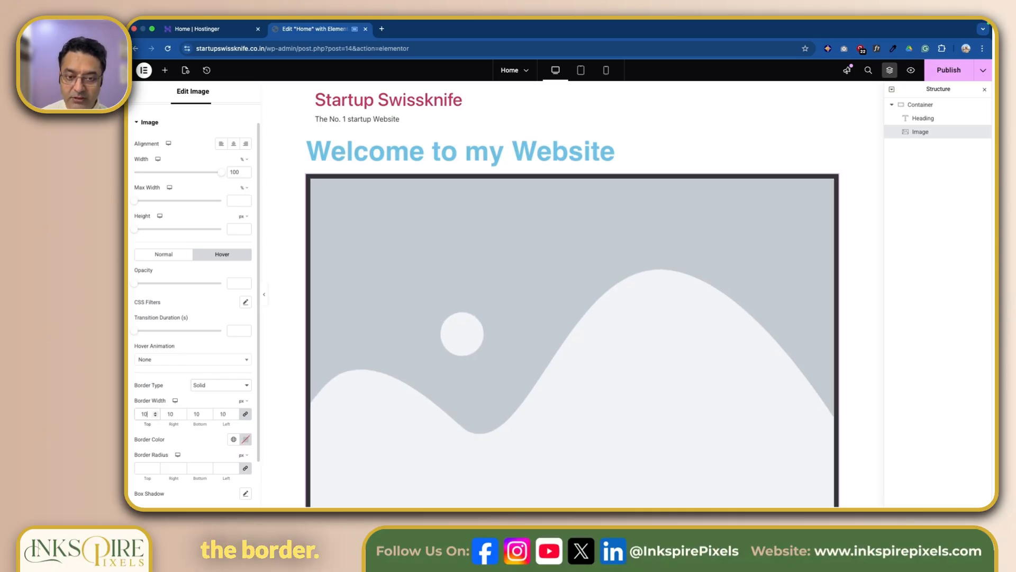
- Round the image's corners with a 50 px border radius on all corners
{"action": "left_click", "coordinate": [144, 467]}
{"action": "type", "text": "5"}
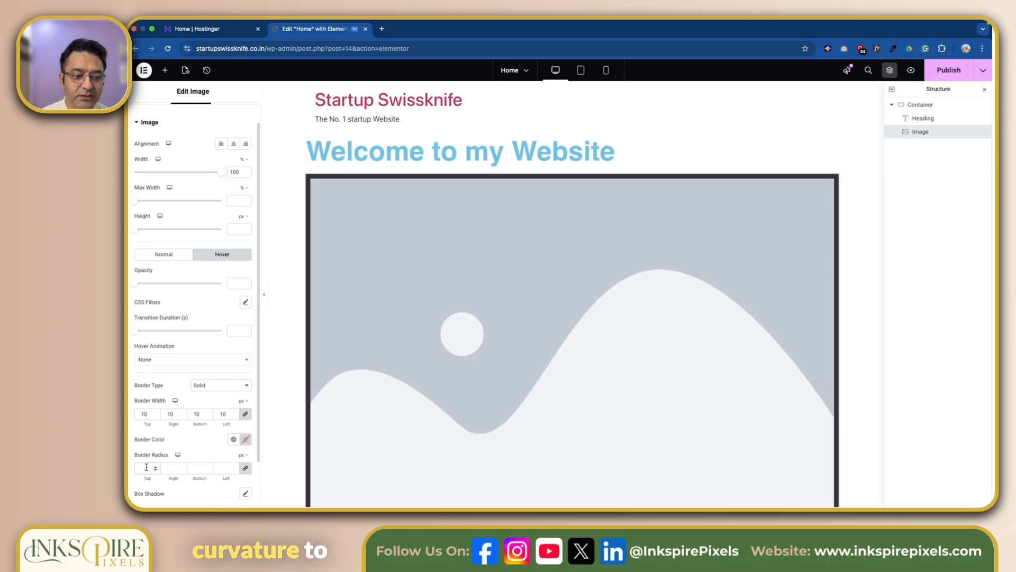
{"action": "type", "text": "0"}
{"action": "scroll", "coordinate": [503, 401], "scroll_direction": "down", "scroll_amount": 2}
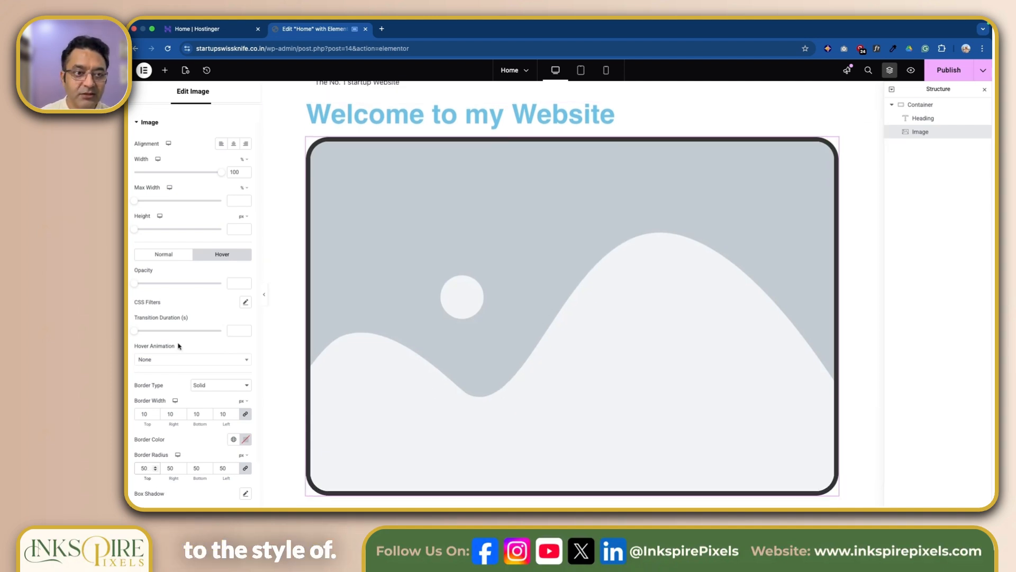
- Try start and end alignment with the image at 54% width, leaving it centered and set back to 100% width
{"action": "scroll", "coordinate": [171, 323], "scroll_direction": "up", "scroll_amount": 1}
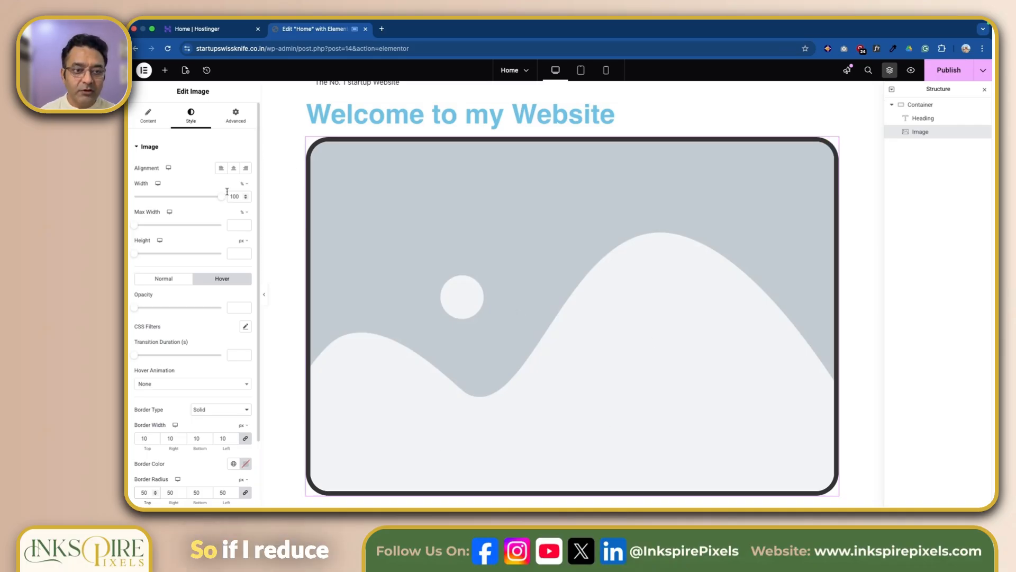
{"action": "left_click_drag", "start_coordinate": [222, 200], "coordinate": [181, 200]}
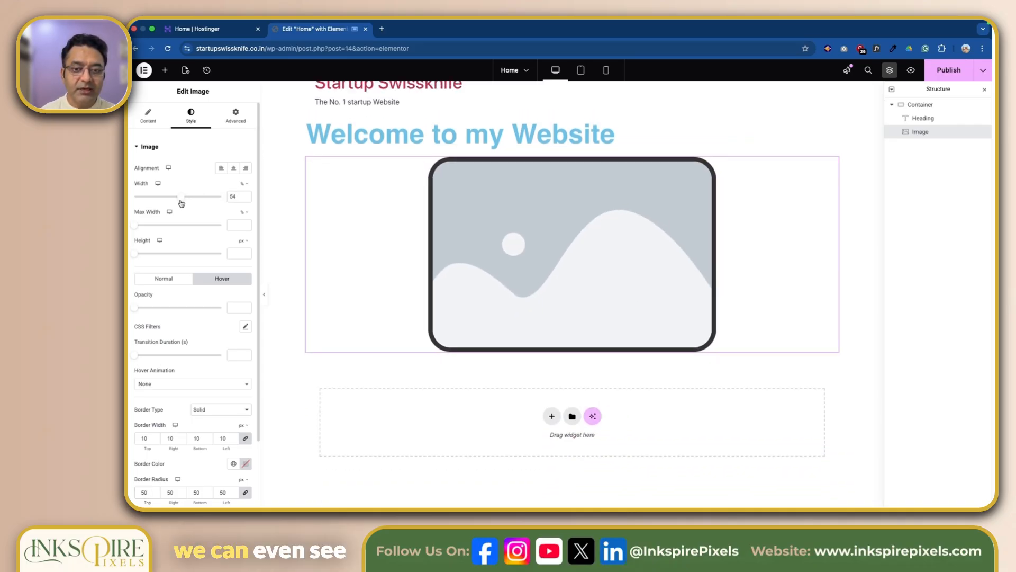
{"action": "left_click", "coordinate": [234, 169]}
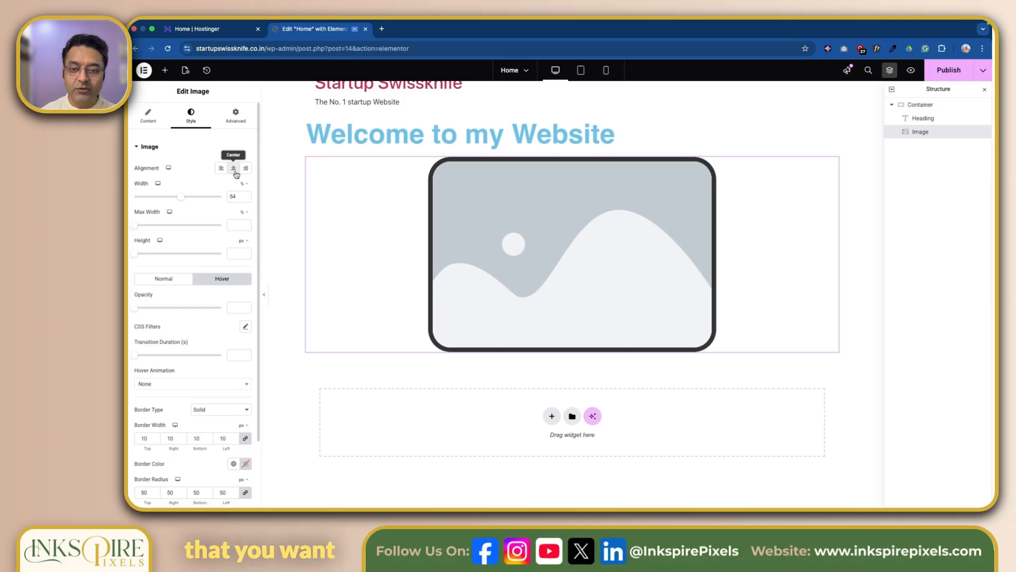
{"action": "left_click", "coordinate": [223, 171]}
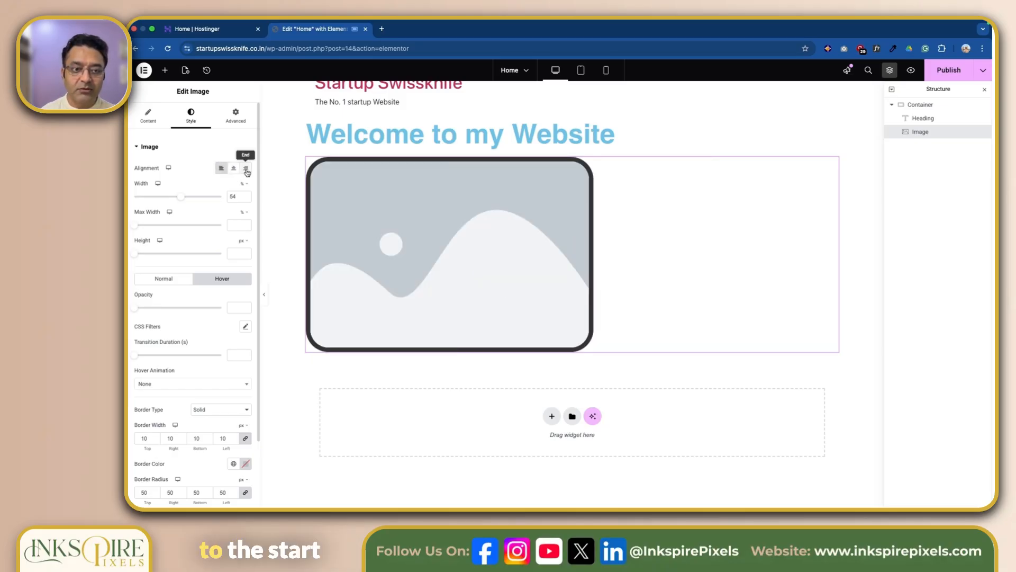
{"action": "left_click", "coordinate": [246, 169]}
{"action": "left_click", "coordinate": [234, 169]}
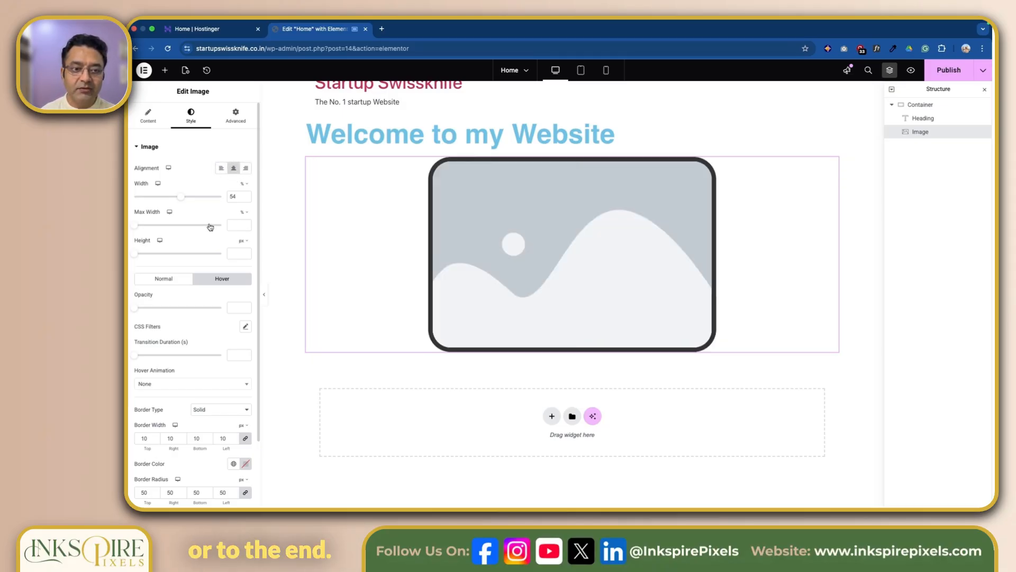
{"action": "left_click_drag", "start_coordinate": [182, 197], "coordinate": [223, 197]}
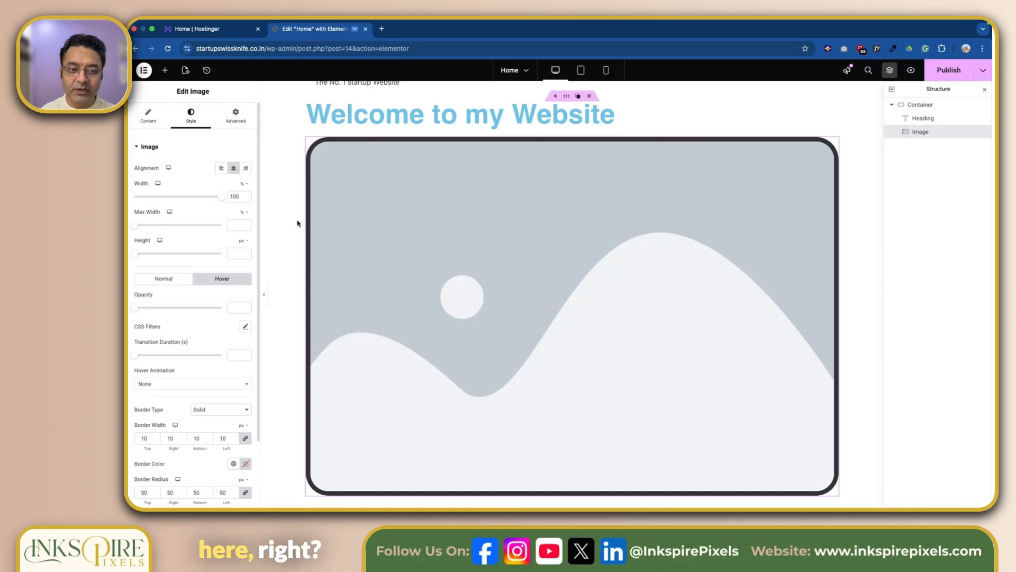
- Try a custom layout width of 39% for the image in its advanced settings, and set it to Full Width (100%)
{"action": "left_click", "coordinate": [248, 122]}
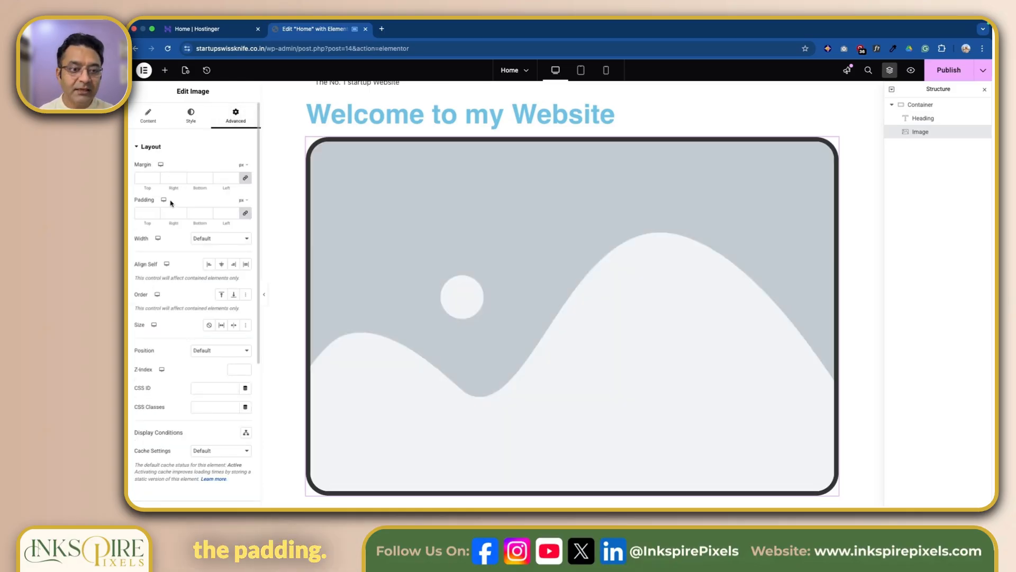
{"action": "scroll", "coordinate": [172, 203], "scroll_direction": "down", "scroll_amount": 2}
{"action": "left_click", "coordinate": [241, 205]}
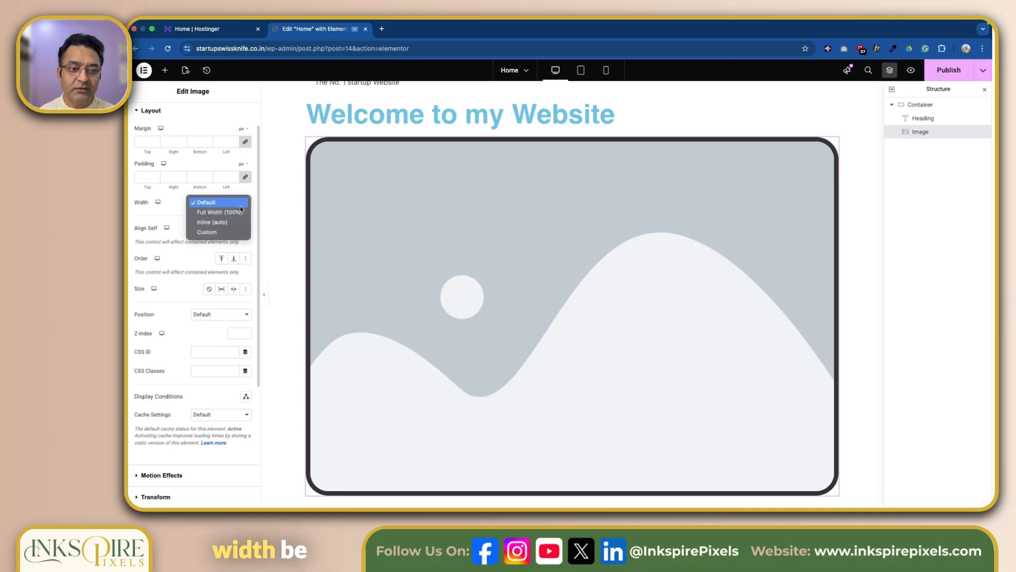
{"action": "left_click", "coordinate": [216, 232]}
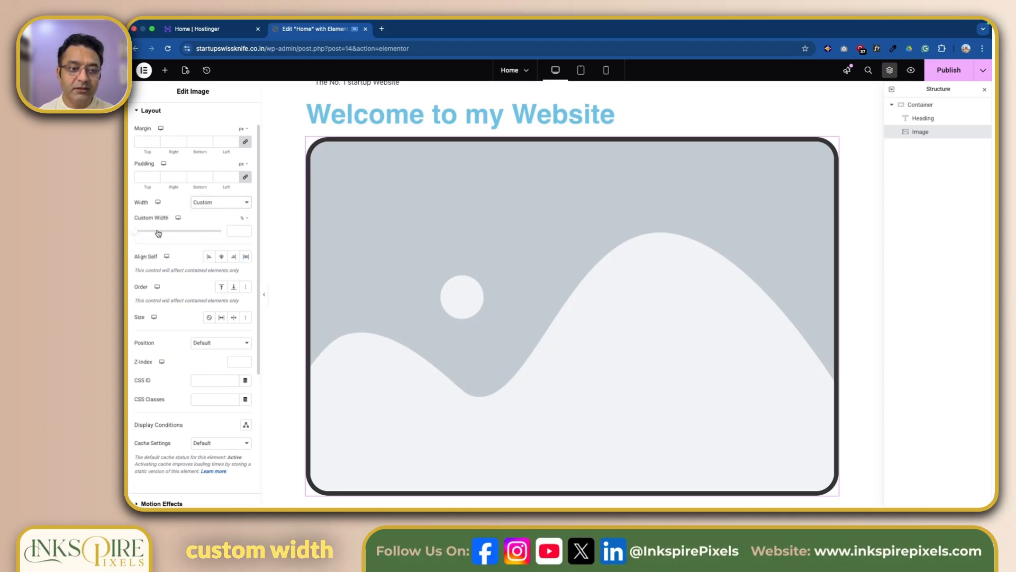
{"action": "left_click_drag", "start_coordinate": [136, 231], "coordinate": [163, 233]}
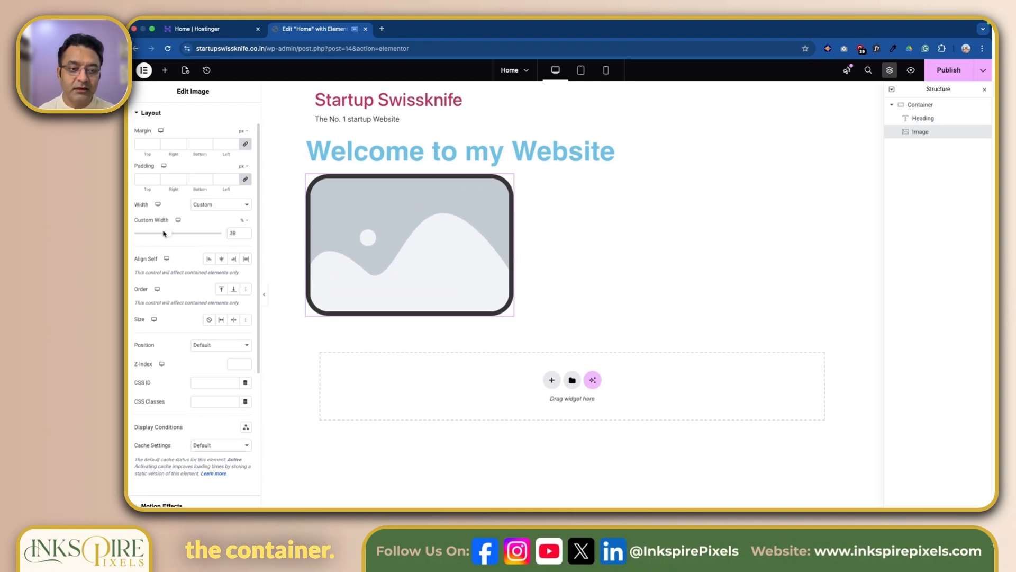
{"action": "left_click", "coordinate": [220, 204]}
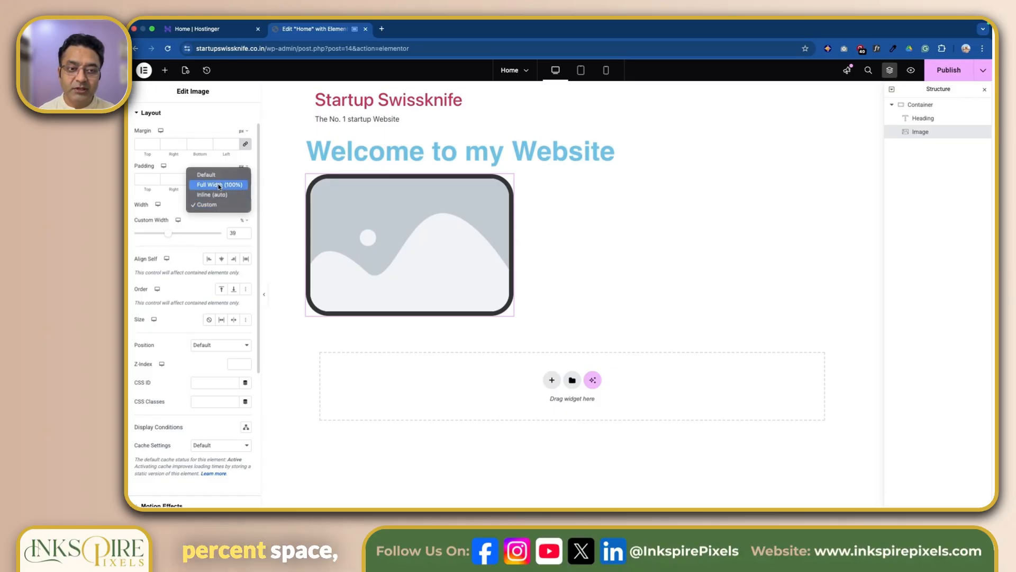
{"action": "left_click", "coordinate": [220, 185]}
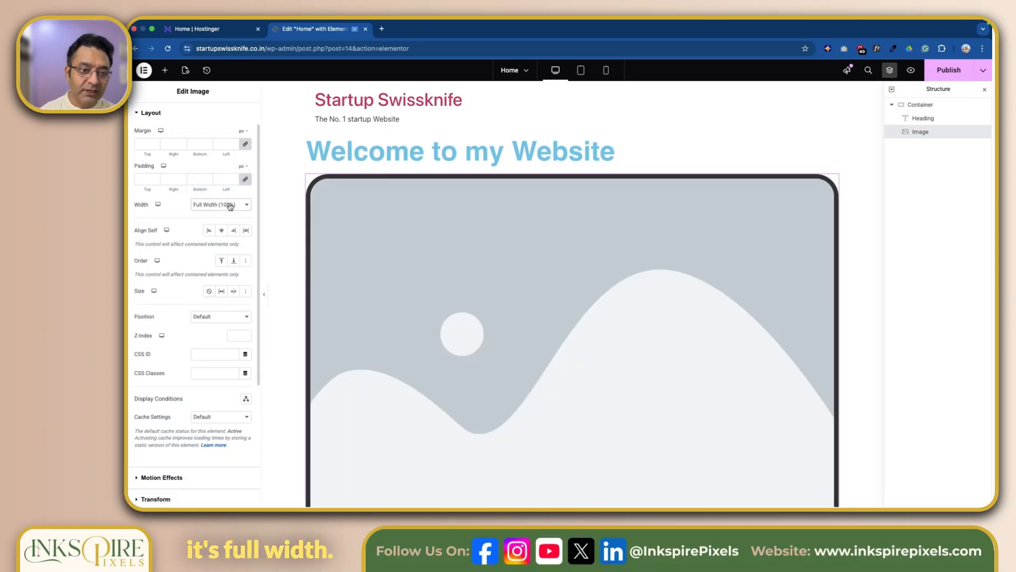
- Review the image's advanced setting sections, its content and style settings, and the advanced sections again
{"action": "scroll", "coordinate": [230, 206], "scroll_direction": "down", "scroll_amount": 5}
{"action": "scroll", "coordinate": [229, 204], "scroll_direction": "down", "scroll_amount": 3}
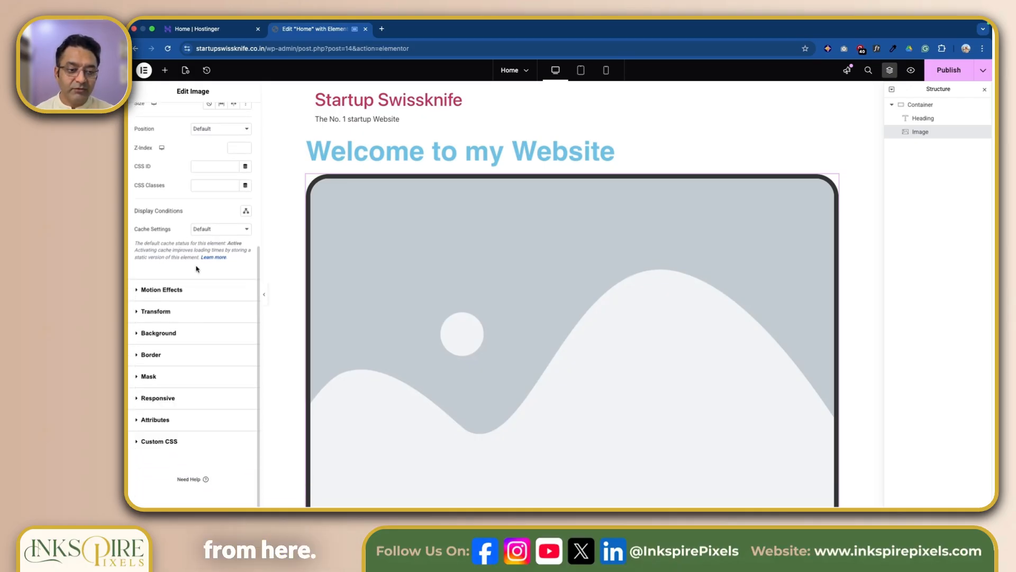
{"action": "scroll", "coordinate": [192, 317], "scroll_direction": "up", "scroll_amount": 10}
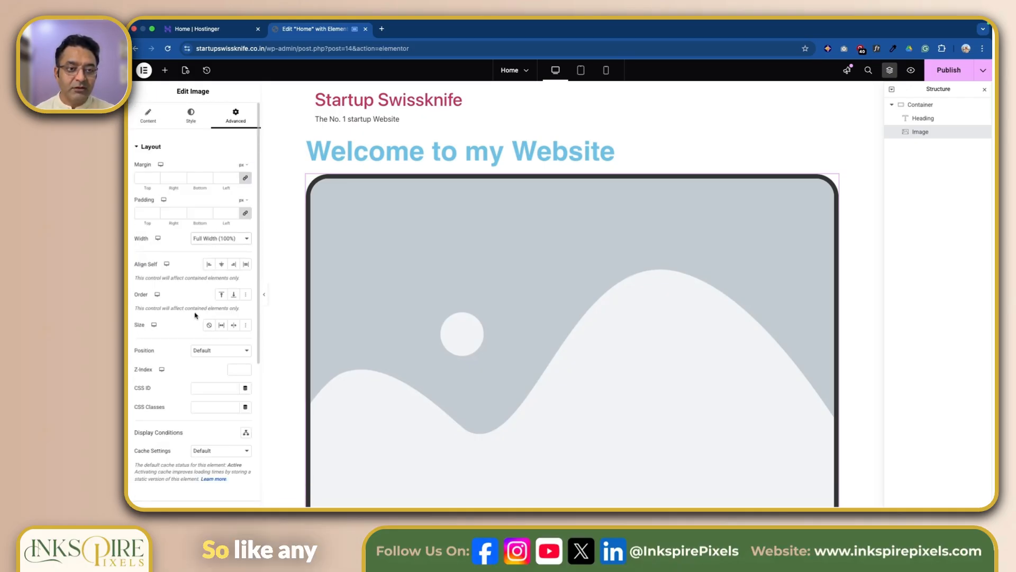
{"action": "left_click", "coordinate": [151, 122]}
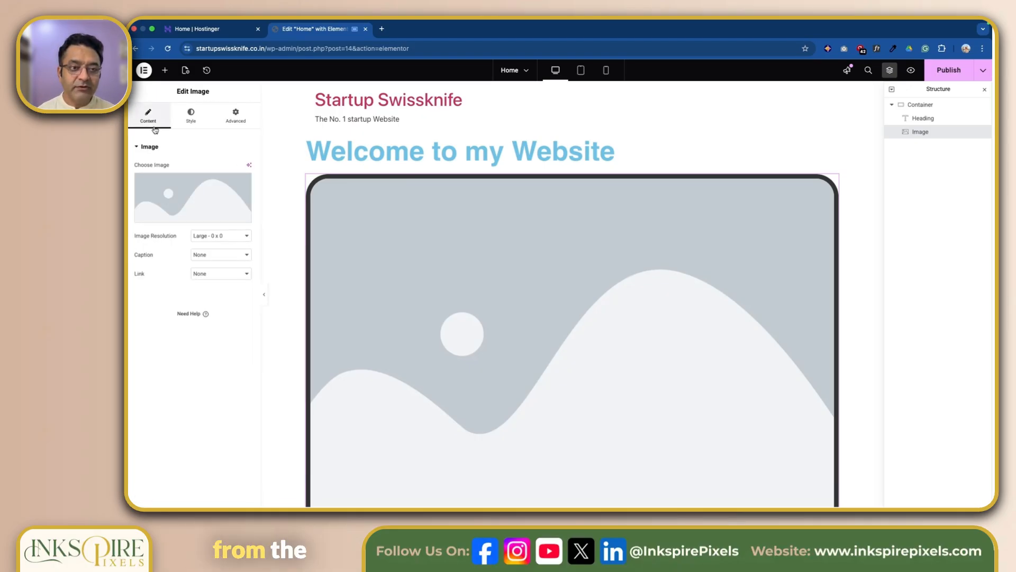
{"action": "left_click", "coordinate": [193, 118]}
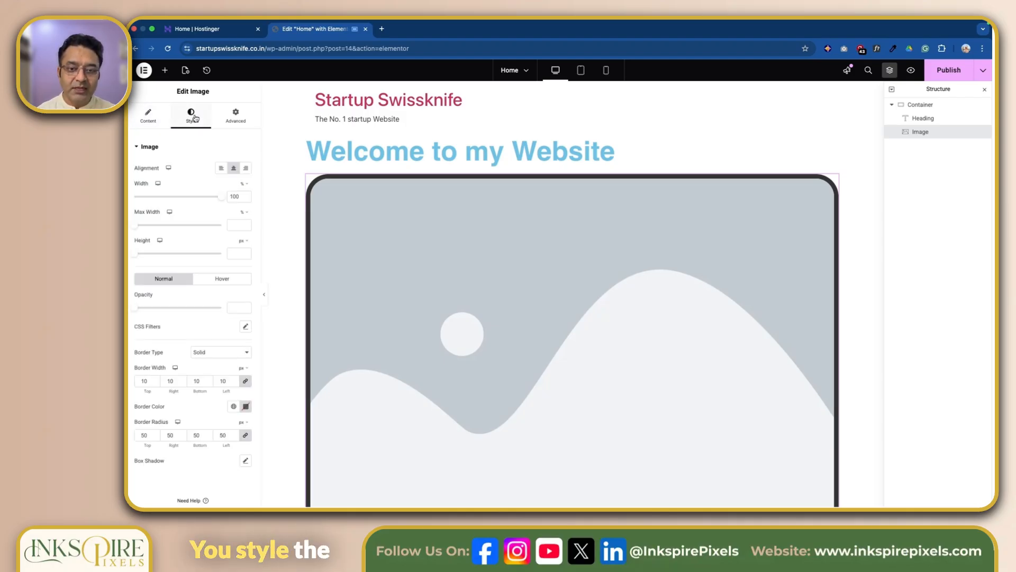
{"action": "left_click", "coordinate": [236, 112]}
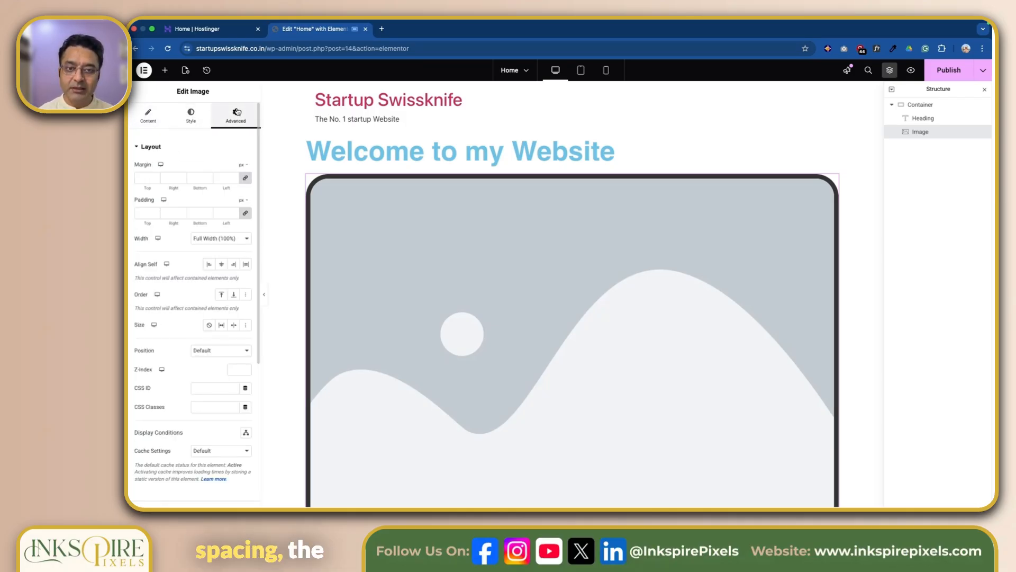
{"action": "scroll", "coordinate": [196, 201], "scroll_direction": "down", "scroll_amount": 5}
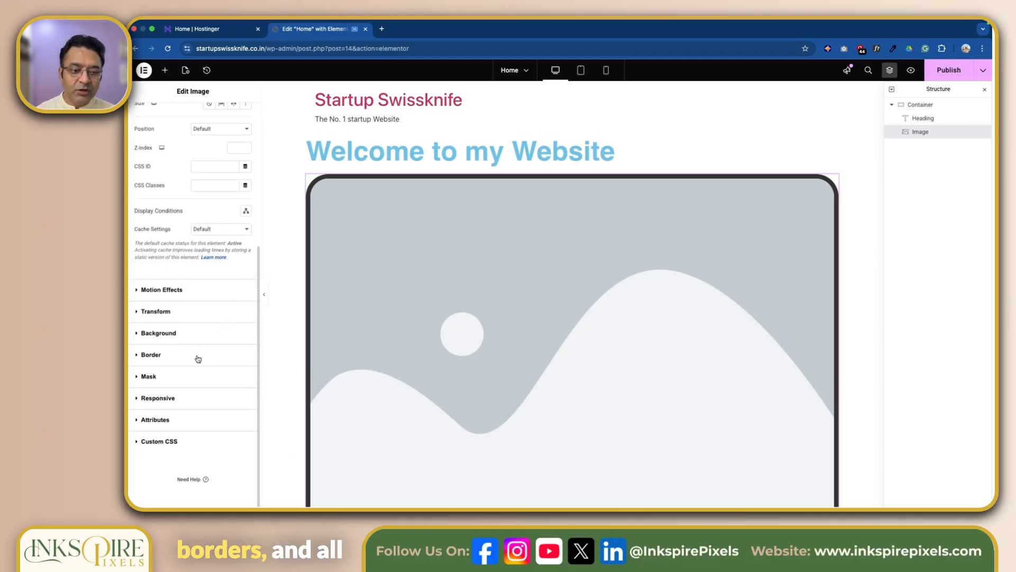
- Set the image's layout width to a custom 40% in its advanced settings and publish the page
{"action": "scroll", "coordinate": [217, 325], "scroll_direction": "up", "scroll_amount": 5}
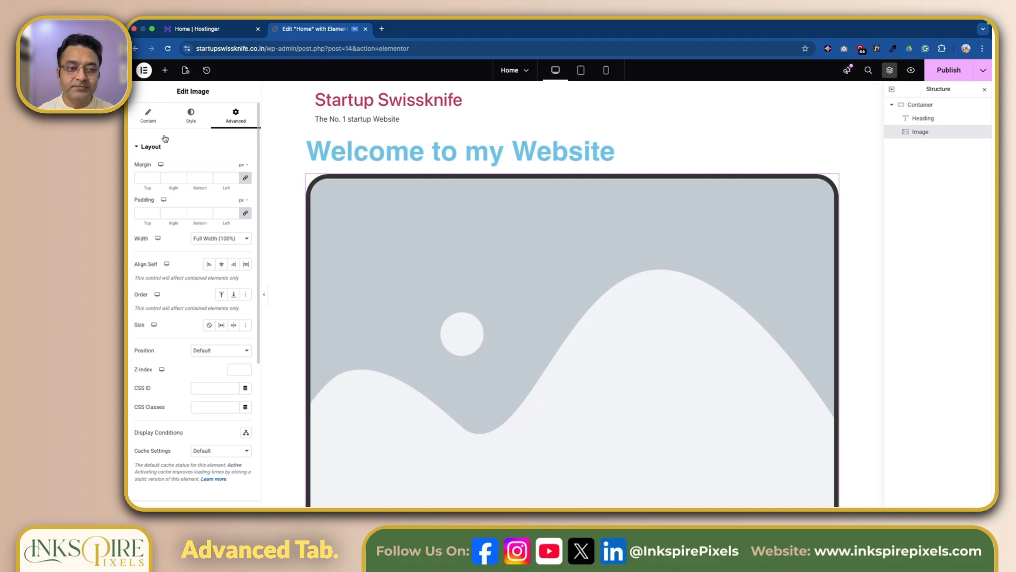
{"action": "left_click", "coordinate": [137, 122]}
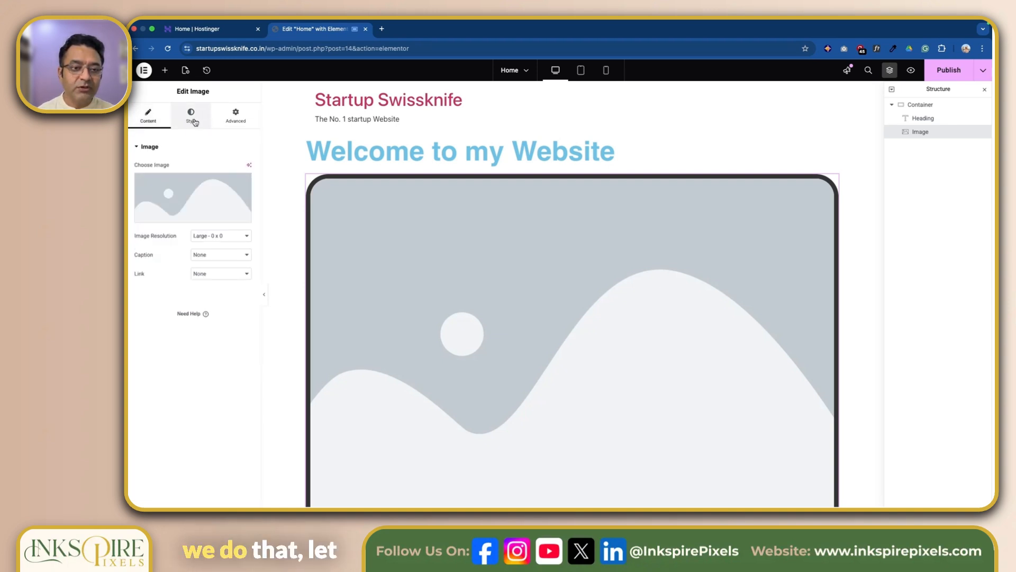
{"action": "left_click", "coordinate": [235, 116]}
{"action": "left_click", "coordinate": [242, 242]}
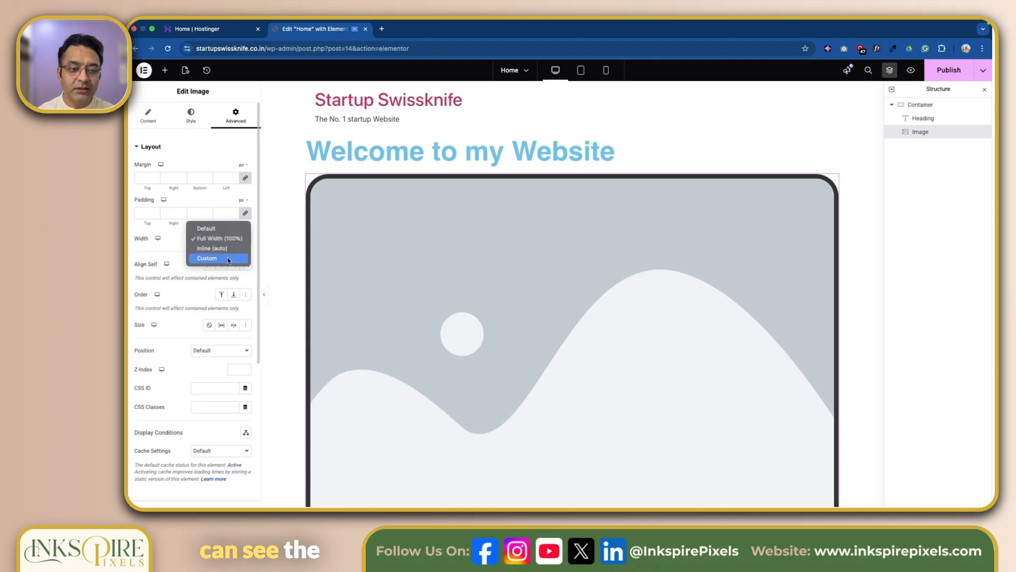
{"action": "left_click", "coordinate": [229, 259]}
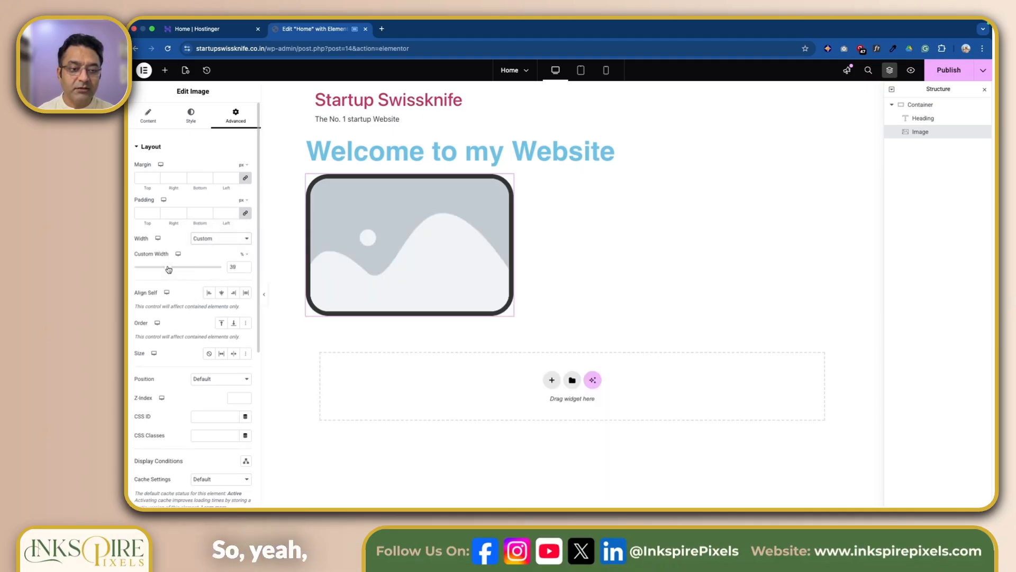
{"action": "left_click_drag", "start_coordinate": [236, 266], "coordinate": [227, 265]}
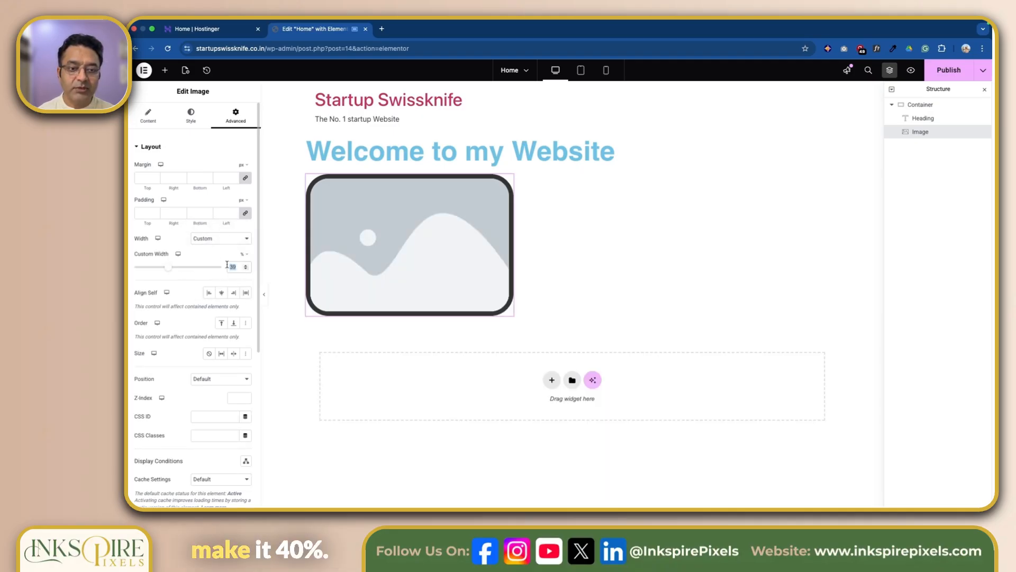
{"action": "type", "text": "40"}
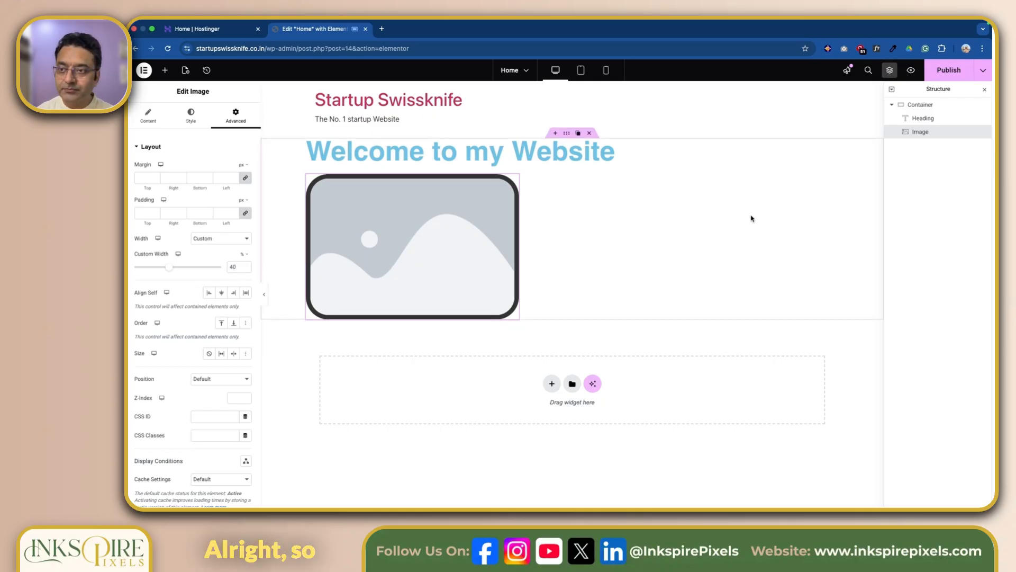
{"action": "left_click", "coordinate": [947, 78]}
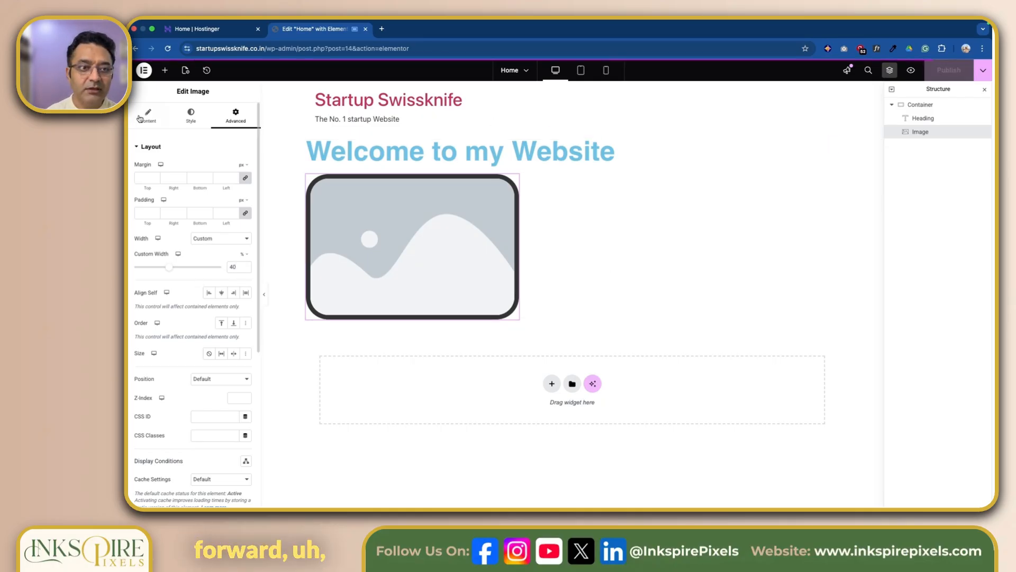
- Add a Text Editor widget between the heading and the image, and repeat its Lorem ipsum placeholder paragraph two more times
{"action": "left_click", "coordinate": [165, 71]}
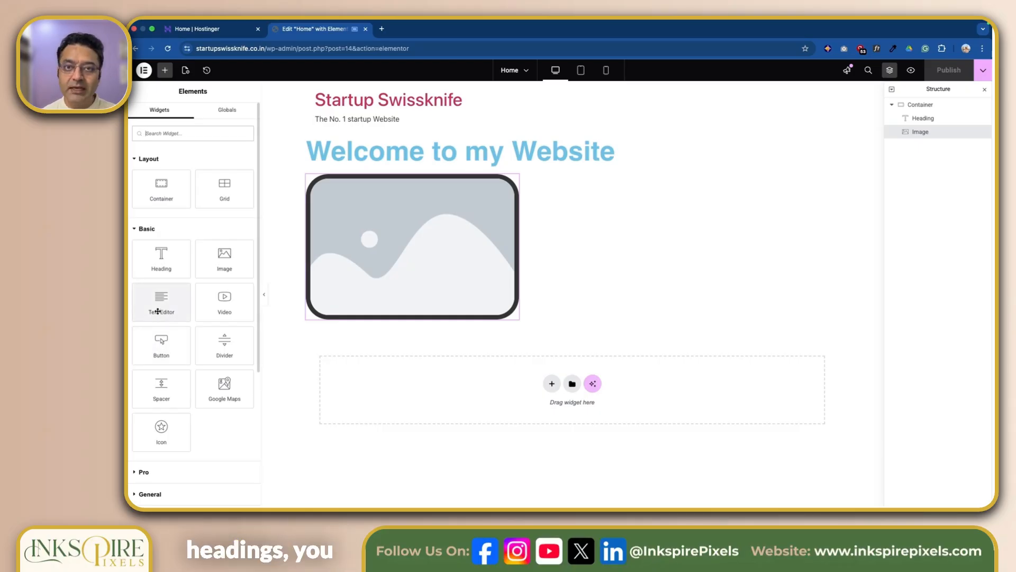
{"action": "left_click_drag", "start_coordinate": [158, 311], "coordinate": [498, 178]}
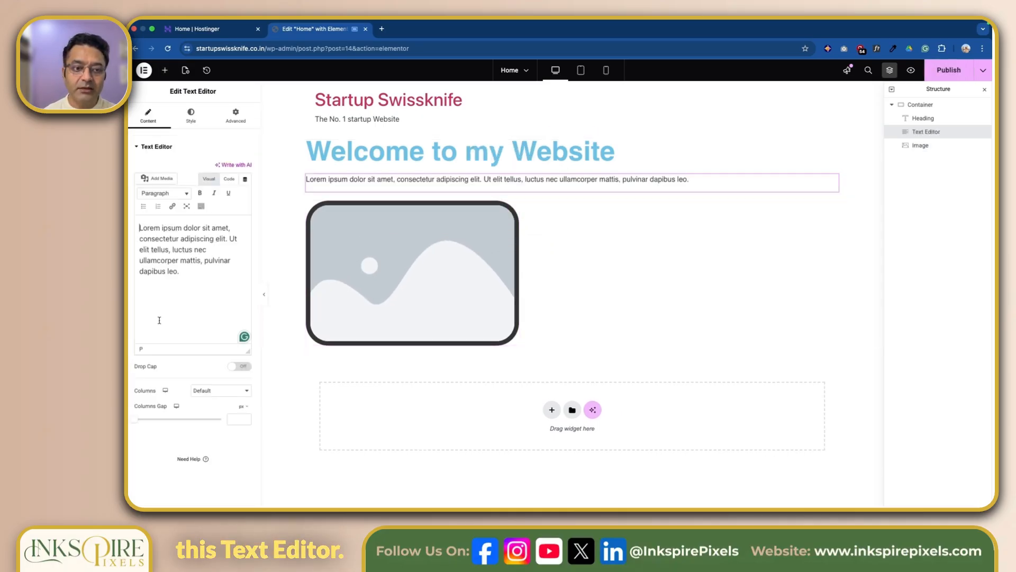
{"action": "left_click", "coordinate": [194, 275]}
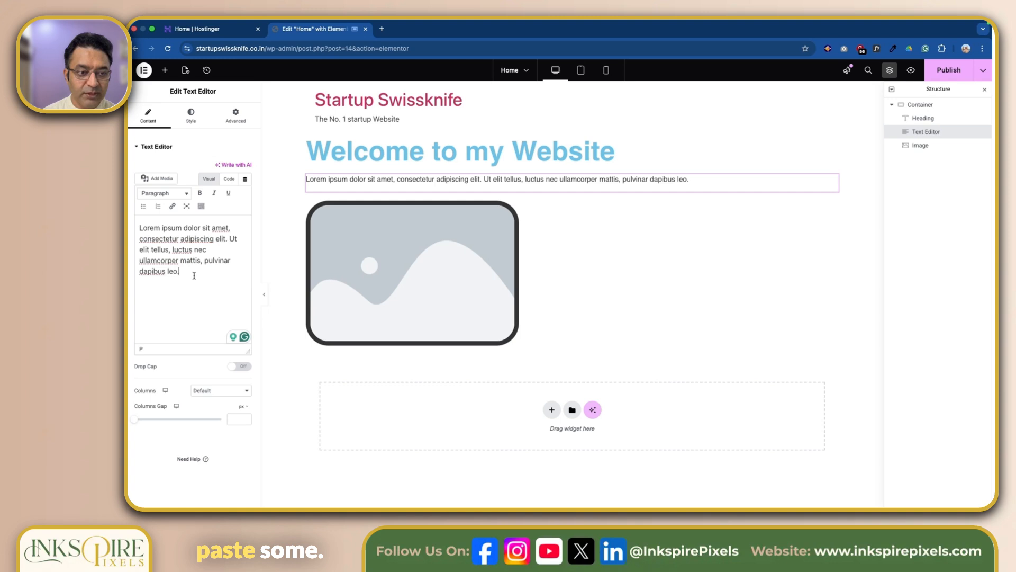
{"action": "type", "text": "Lorem ipsum dolor sit amet, consectetur adipiscing elit. Ut elit tellus, luctus nec ullamcorper mattis, pulvinar dapibus leo."}
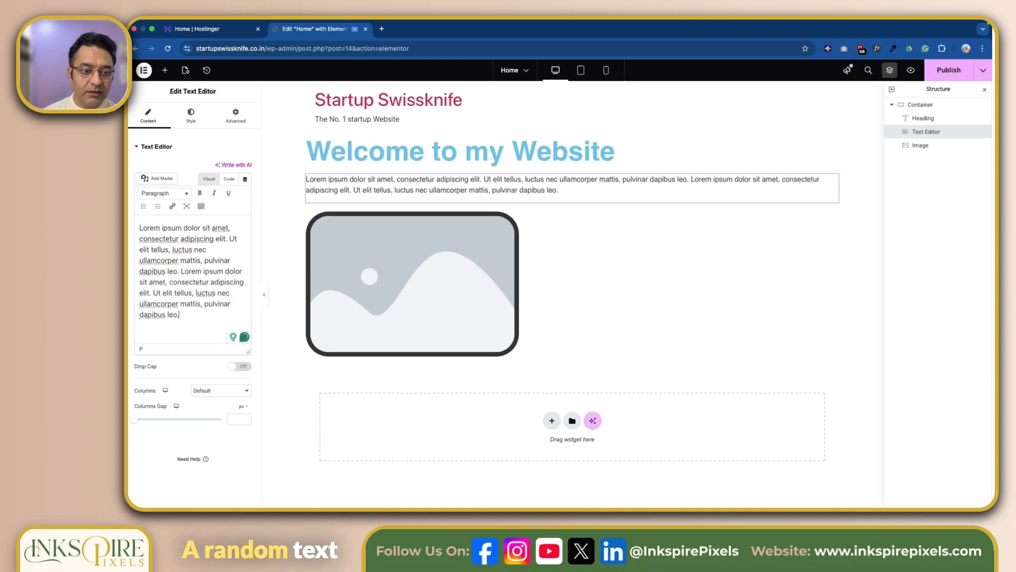
{"action": "type", "text": "Lorem ipsum dolor sit amet, consectetur adipiscing elit. Ut elit tellus, luctus nec ullamcorper mattis, pulvinar dapibus leo."}
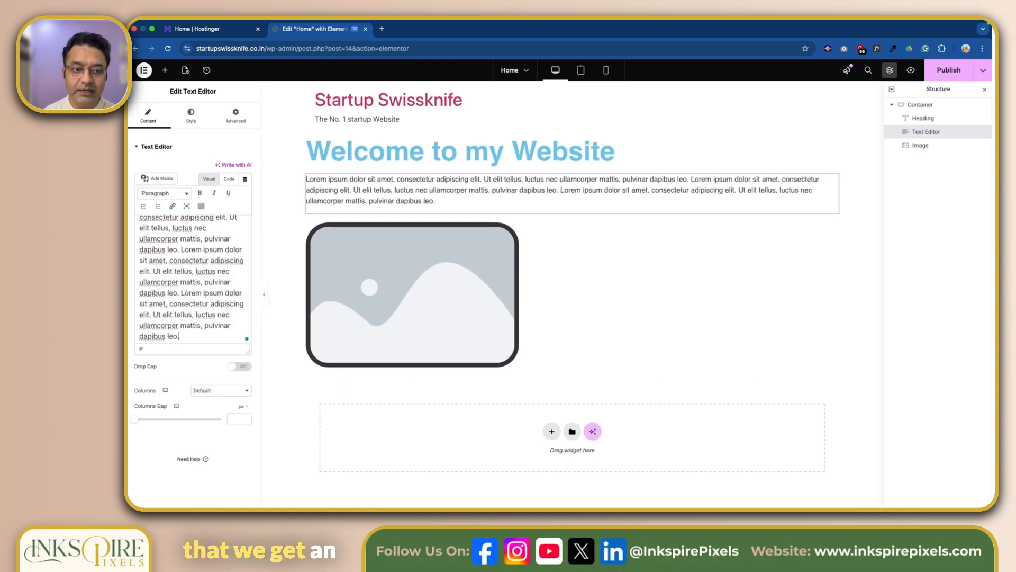
{"action": "scroll", "coordinate": [180, 259], "scroll_direction": "up", "scroll_amount": 2}
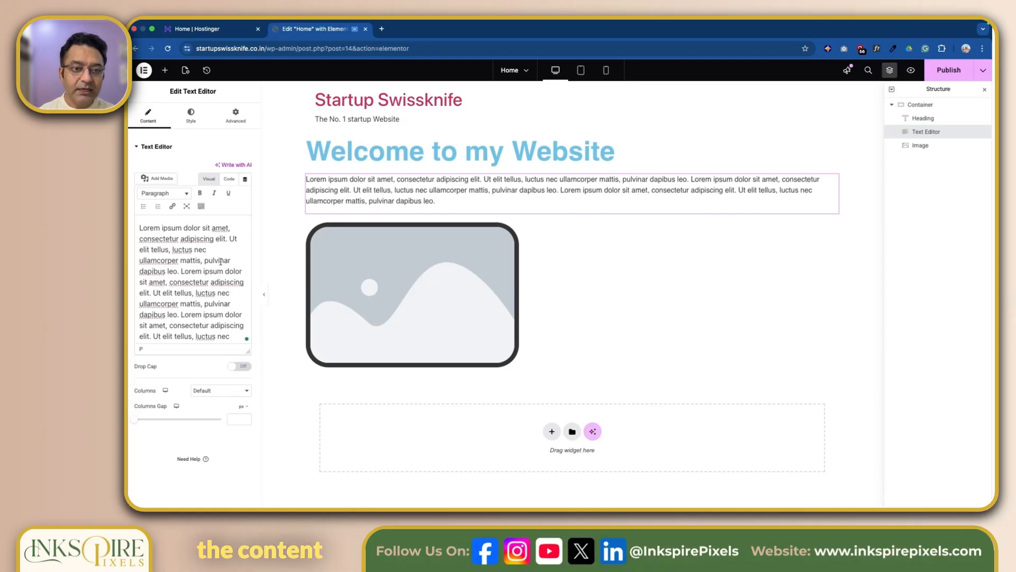
{"action": "scroll", "coordinate": [196, 321], "scroll_direction": "down", "scroll_amount": 5}
{"action": "scroll", "coordinate": [197, 321], "scroll_direction": "up", "scroll_amount": 5}
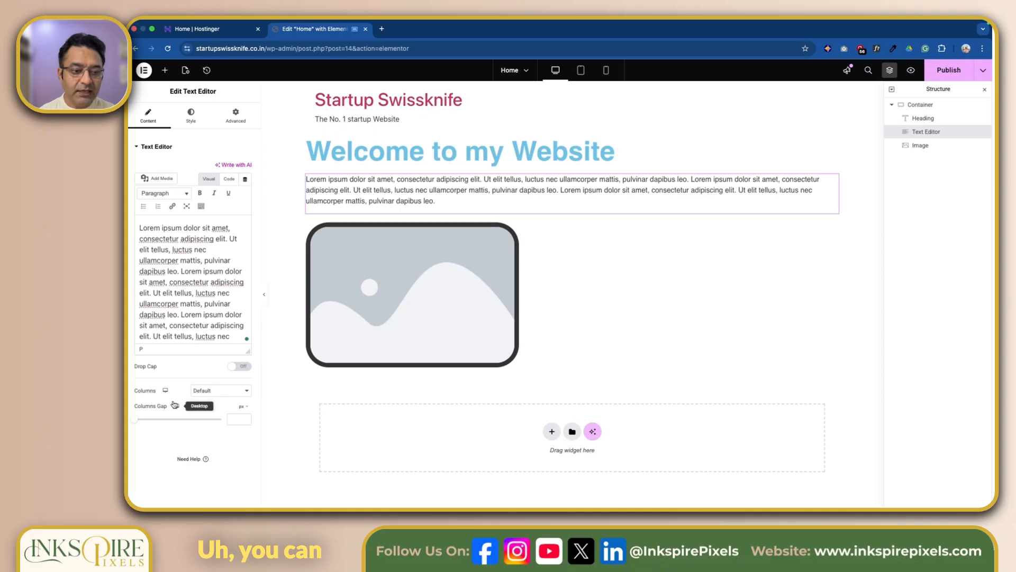
- Try the paragraph text in 2 and 3 columns, and set it to 1 column
{"action": "left_click", "coordinate": [247, 390]}
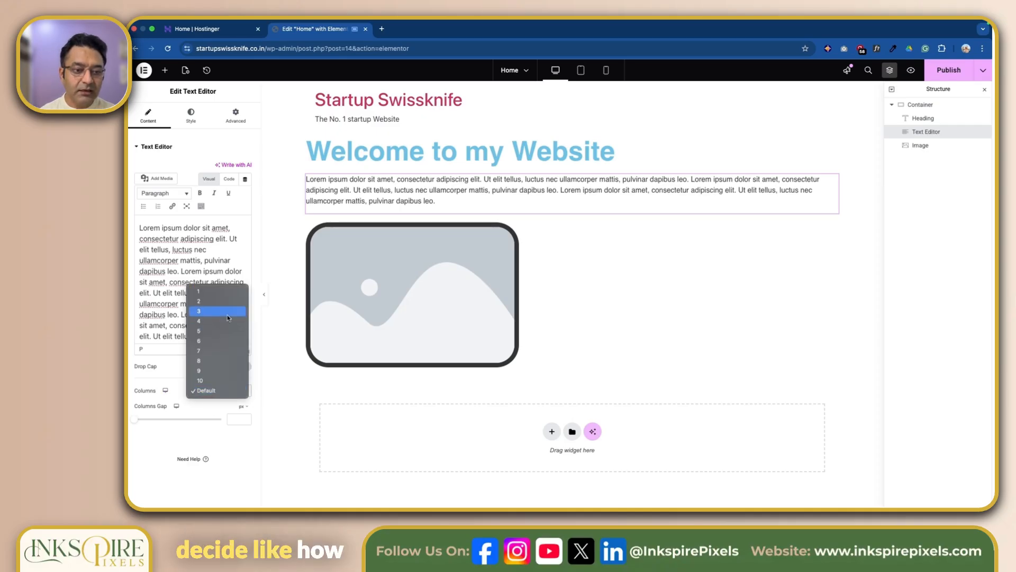
{"action": "left_click", "coordinate": [219, 300]}
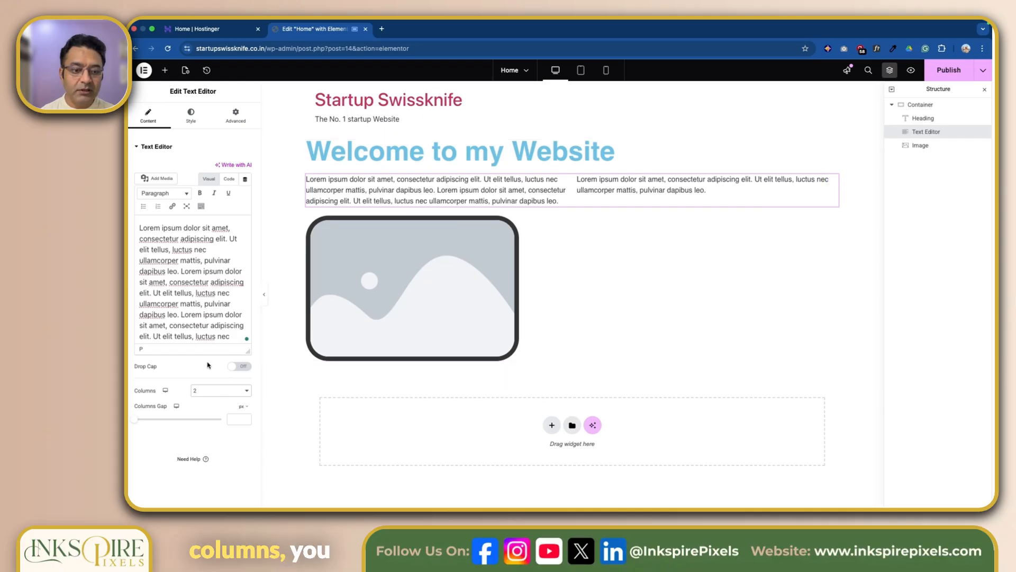
{"action": "left_click", "coordinate": [227, 390]}
{"action": "left_click", "coordinate": [224, 401]}
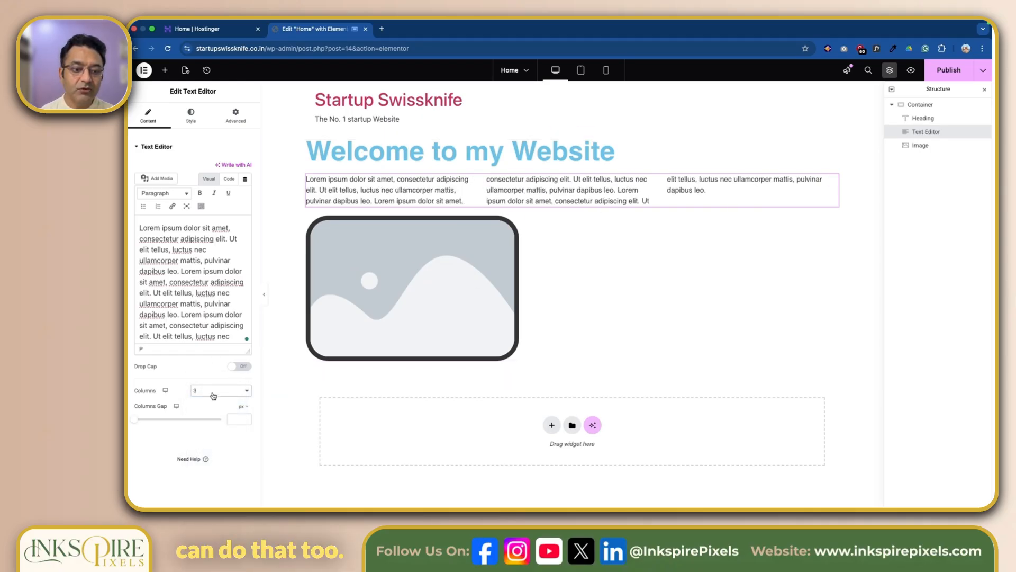
{"action": "left_click", "coordinate": [226, 391]}
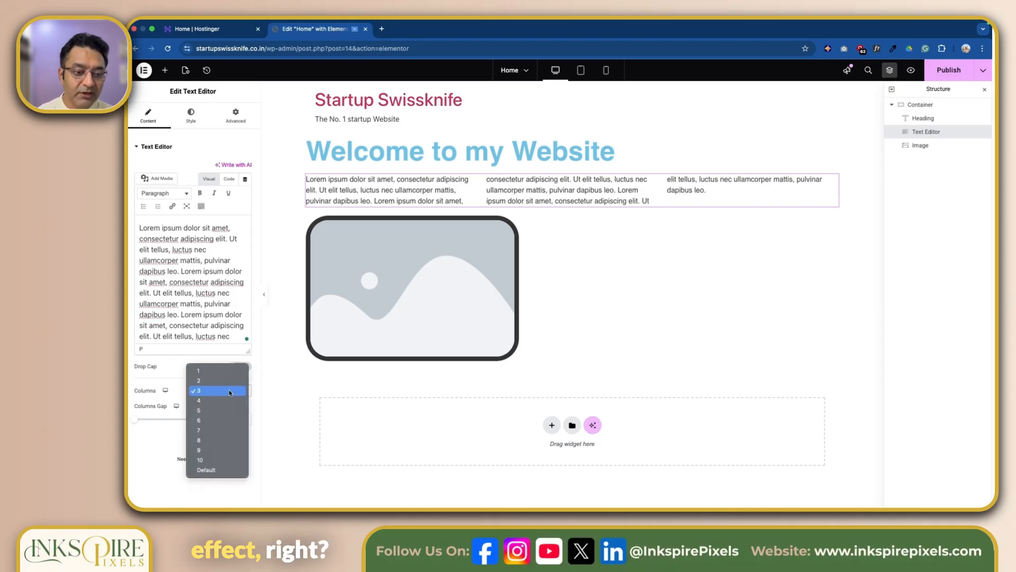
{"action": "left_click", "coordinate": [226, 371]}
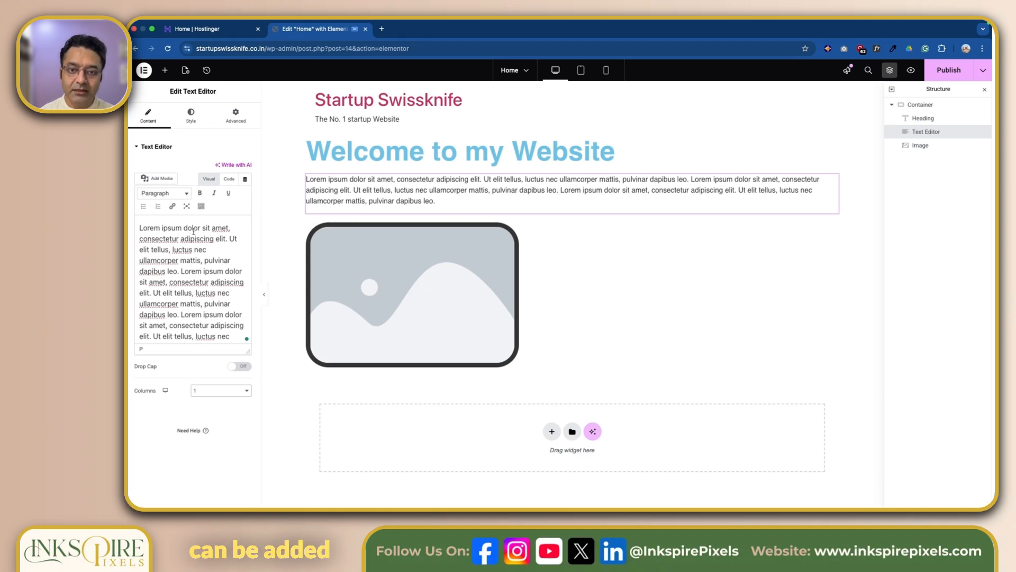
- Style the paragraph from the global Text font with size 13 px and weight 500 (Medium), and apply the global Text color
{"action": "left_click", "coordinate": [199, 117]}
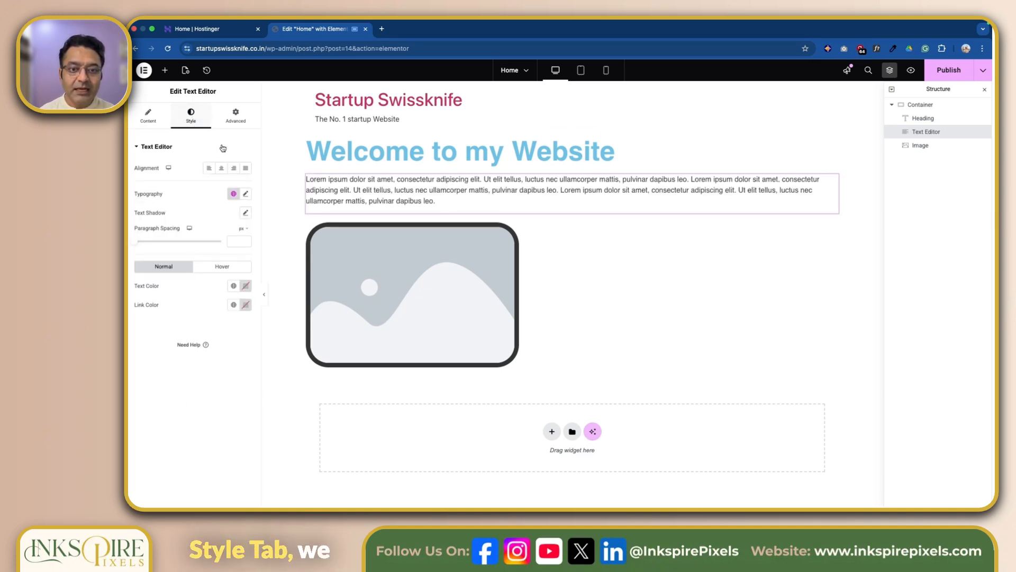
{"action": "left_click", "coordinate": [233, 194]}
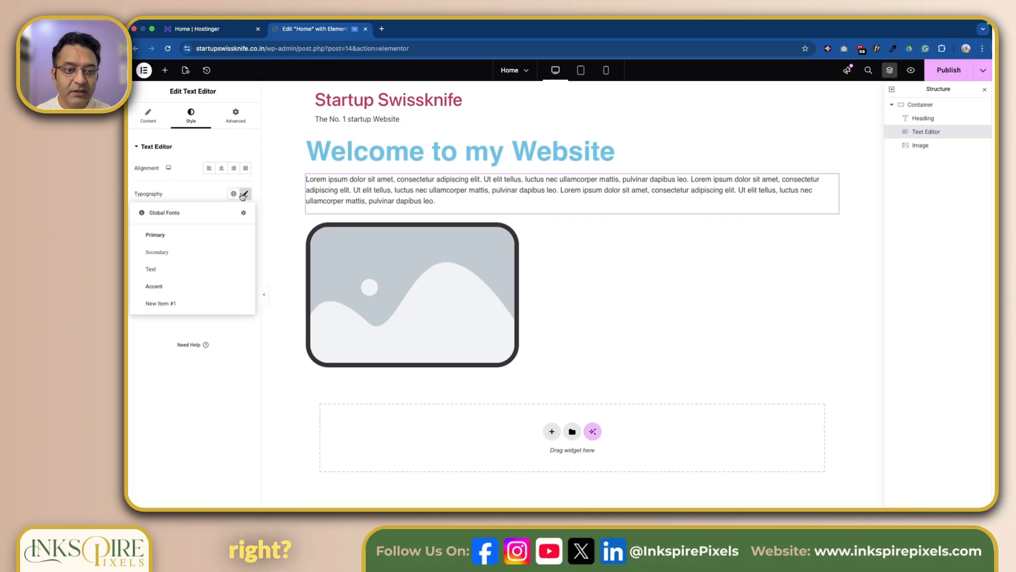
{"action": "left_click", "coordinate": [202, 274]}
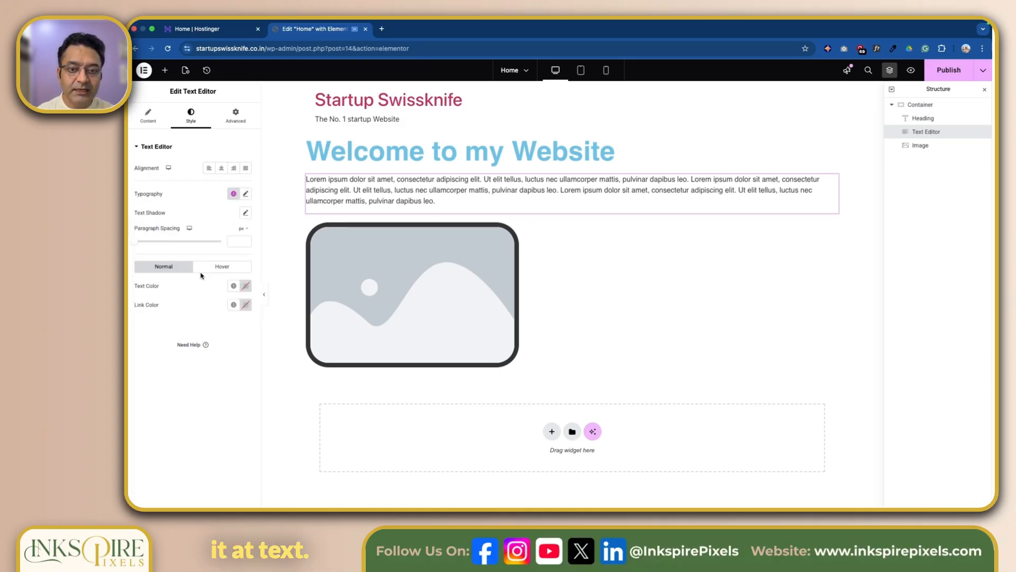
{"action": "left_click", "coordinate": [246, 194]}
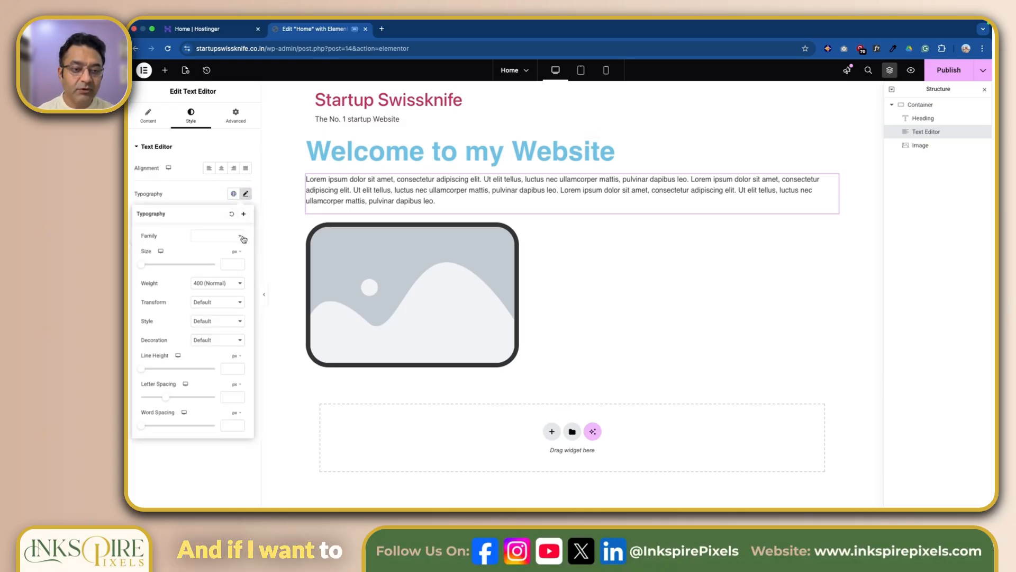
{"action": "left_click_drag", "start_coordinate": [137, 263], "coordinate": [143, 267]}
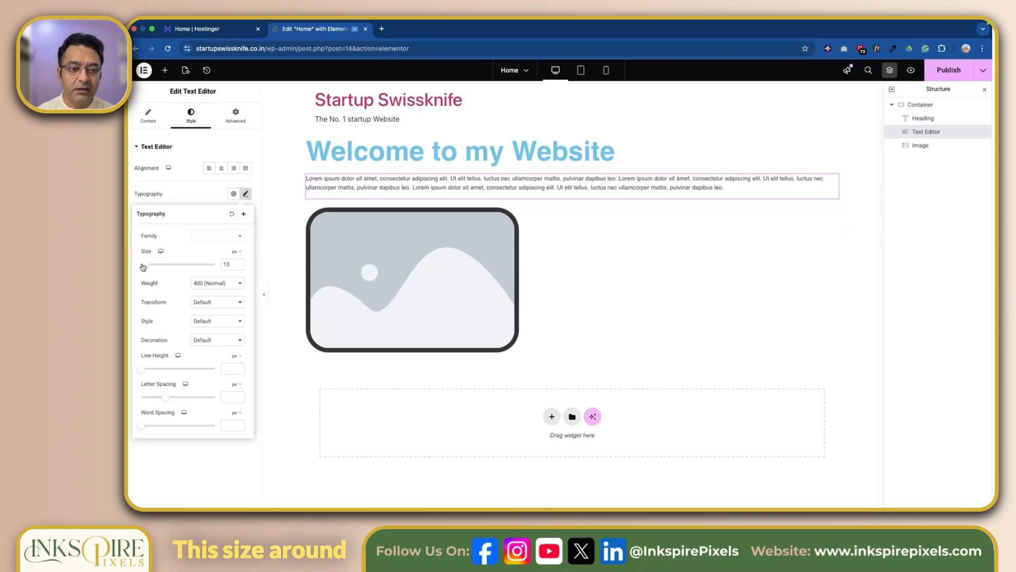
{"action": "left_click", "coordinate": [221, 282]}
{"action": "left_click", "coordinate": [227, 295]}
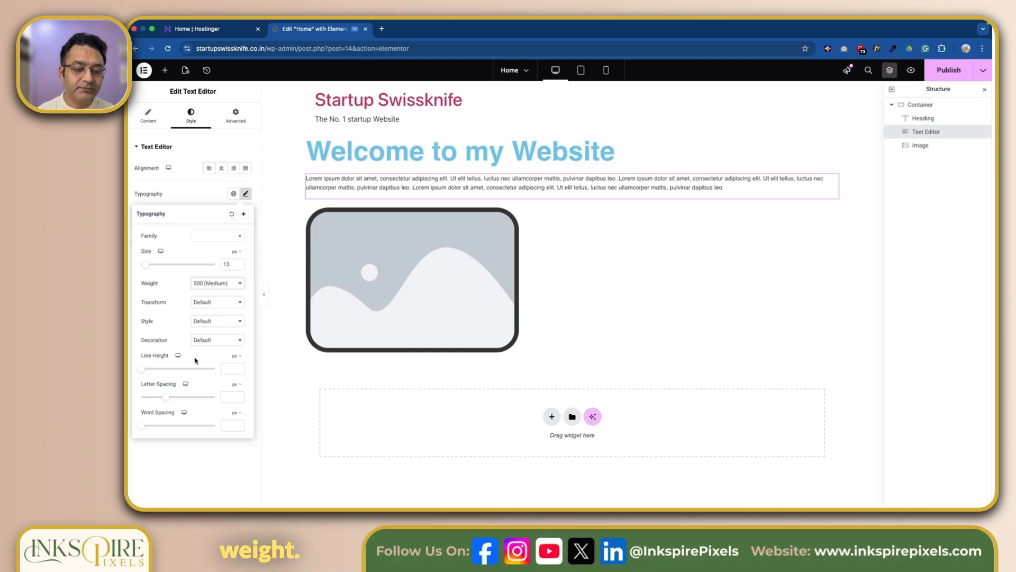
{"action": "left_click", "coordinate": [212, 188]}
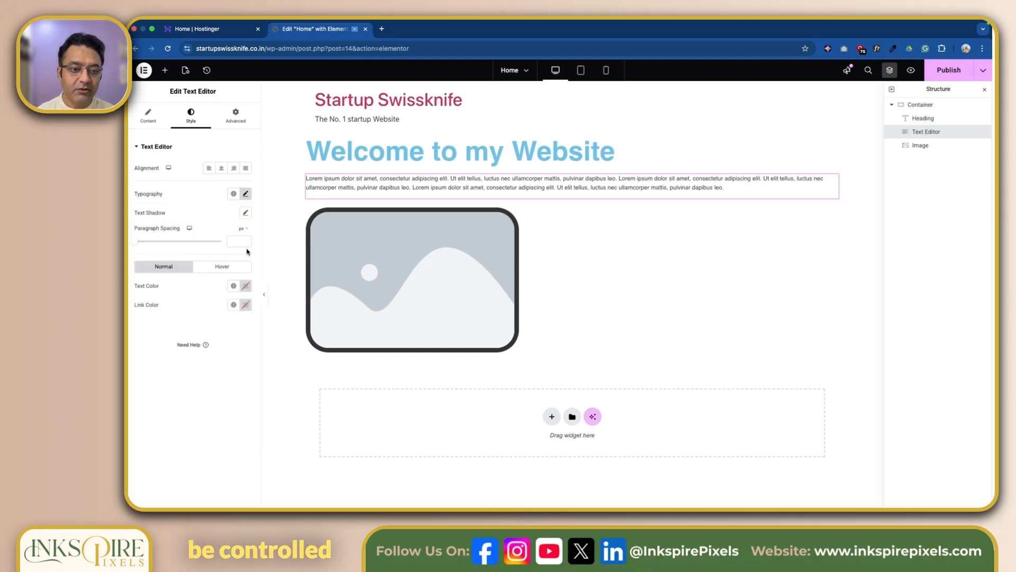
{"action": "left_click", "coordinate": [234, 288]}
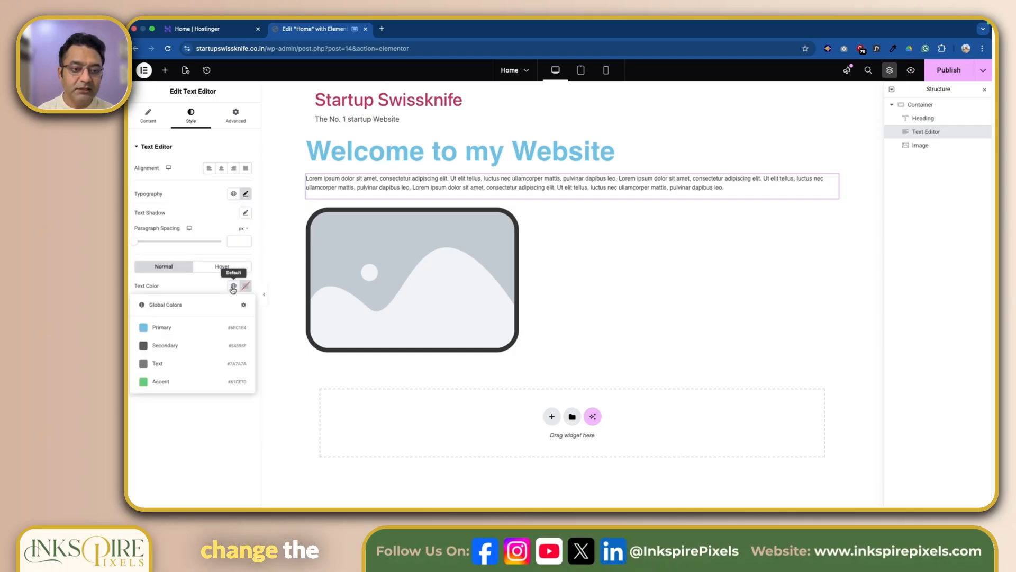
{"action": "left_click", "coordinate": [201, 365]}
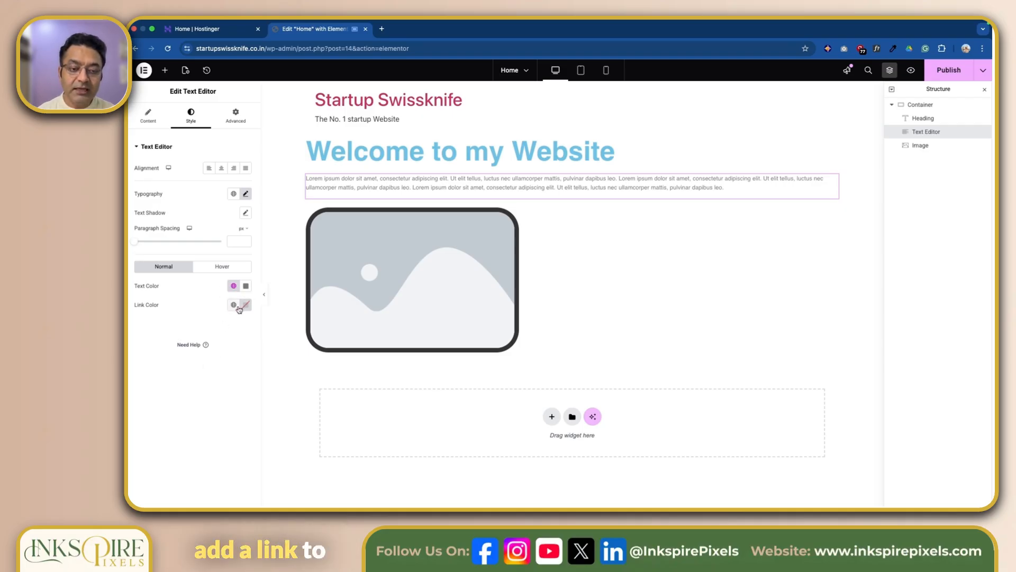
- Review the paragraph's hover link options, then its content, style and advanced settings
{"action": "left_click", "coordinate": [223, 267]}
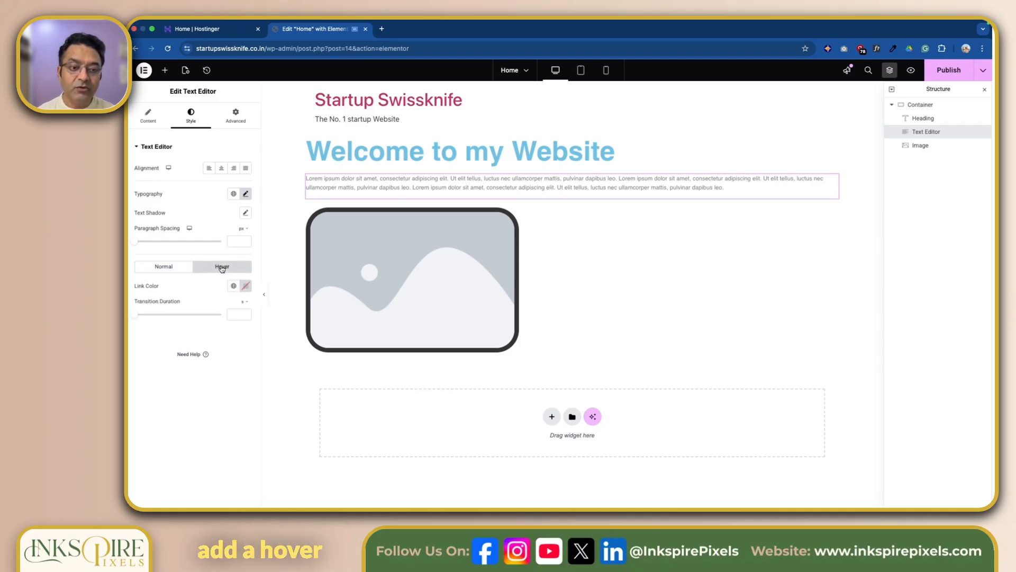
{"action": "left_click", "coordinate": [166, 267]}
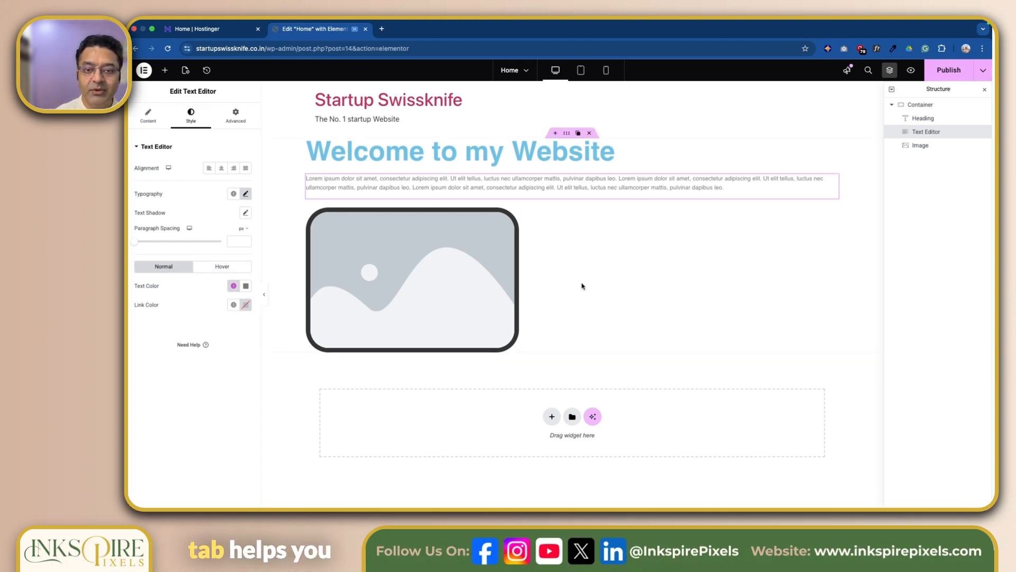
{"action": "left_click", "coordinate": [148, 117]}
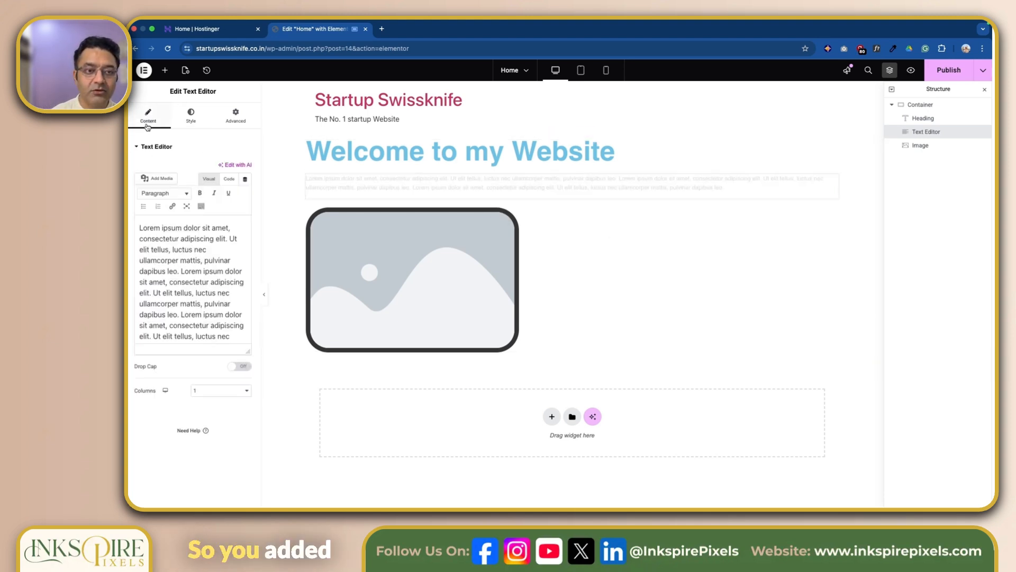
{"action": "left_click", "coordinate": [190, 119]}
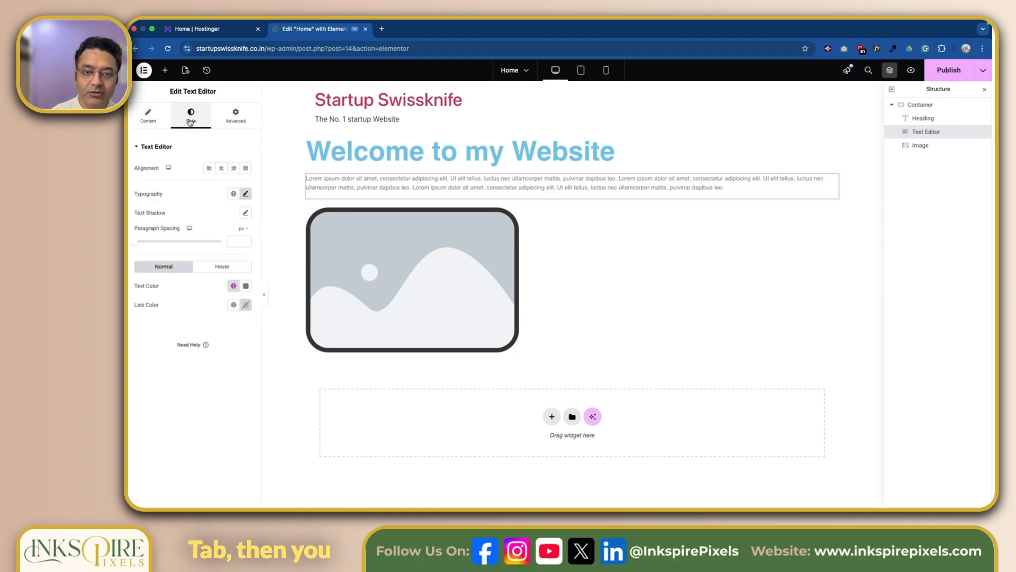
{"action": "left_click", "coordinate": [226, 123]}
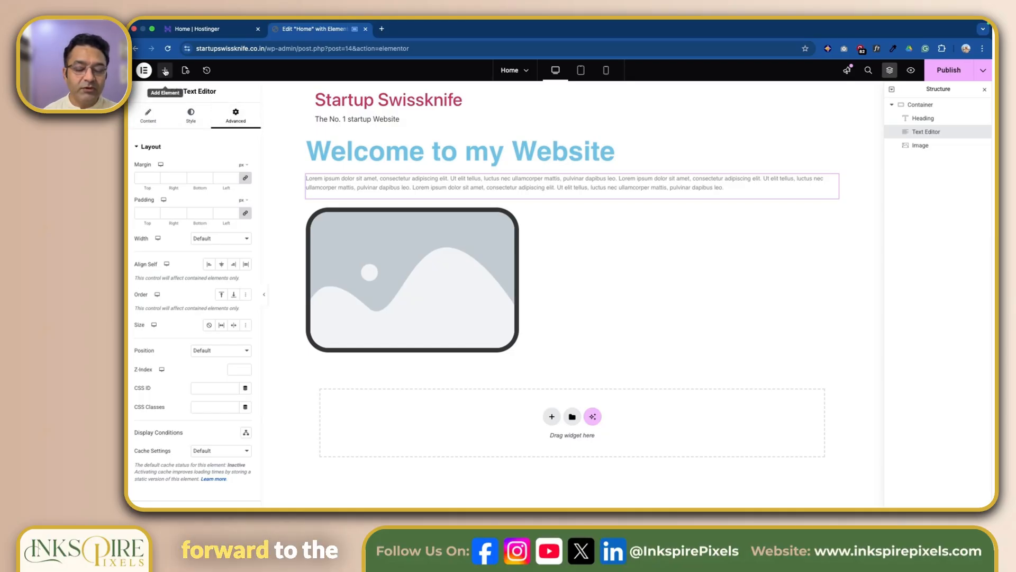
- Add a Video widget below the image in the same container
{"action": "left_click", "coordinate": [166, 70]}
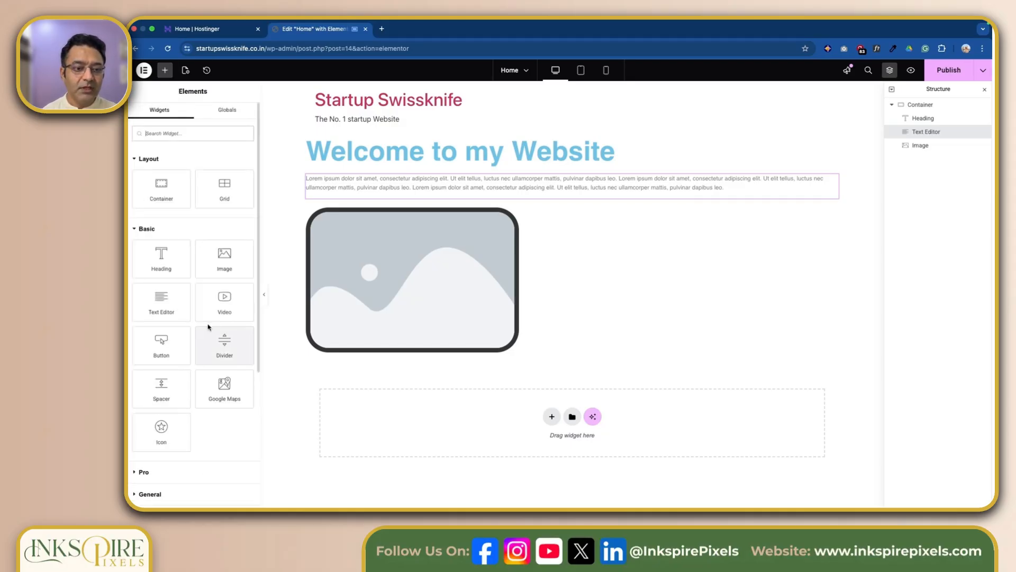
{"action": "left_click_drag", "start_coordinate": [225, 310], "coordinate": [504, 329]}
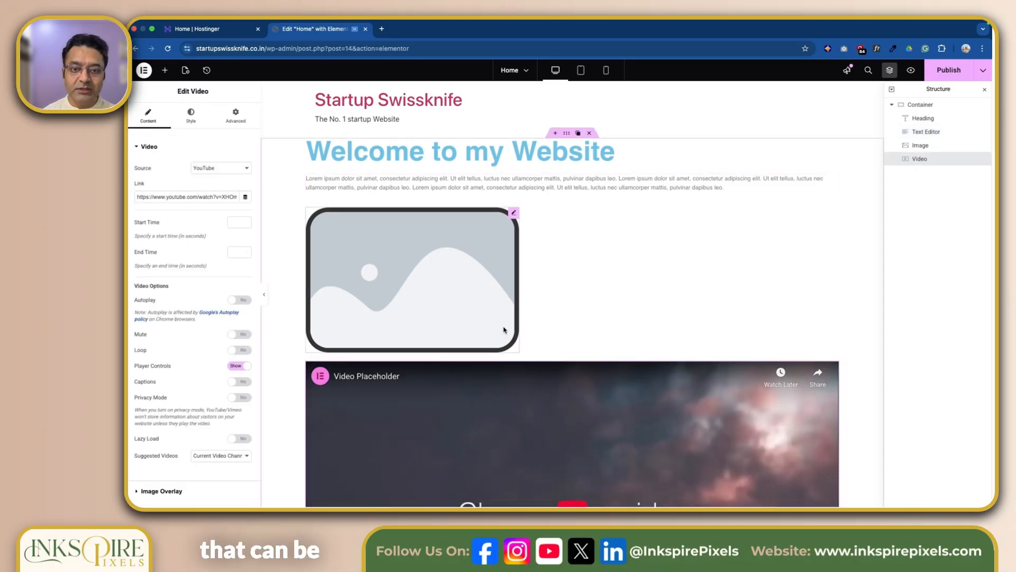
- Look over the video placeholder on the page and view the available video source options
{"action": "scroll", "coordinate": [650, 319], "scroll_direction": "down", "scroll_amount": 3}
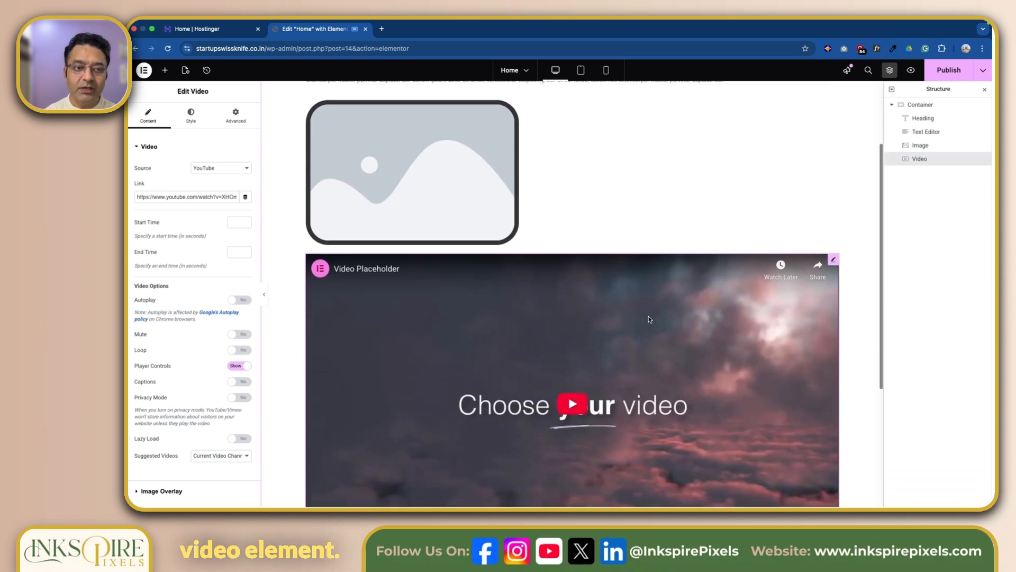
{"action": "scroll", "coordinate": [650, 318], "scroll_direction": "up", "scroll_amount": 3}
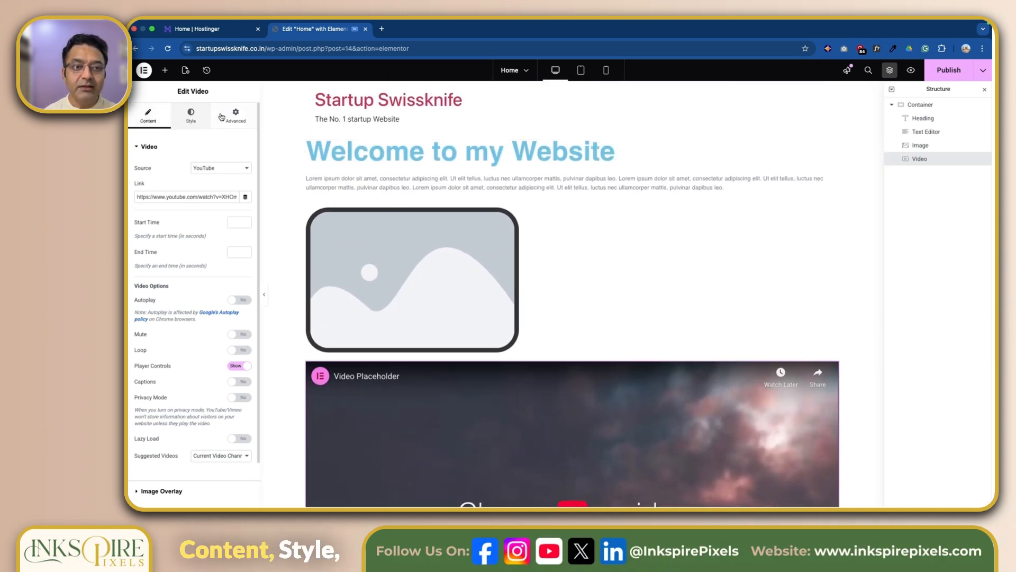
{"action": "scroll", "coordinate": [518, 420], "scroll_direction": "down", "scroll_amount": 5}
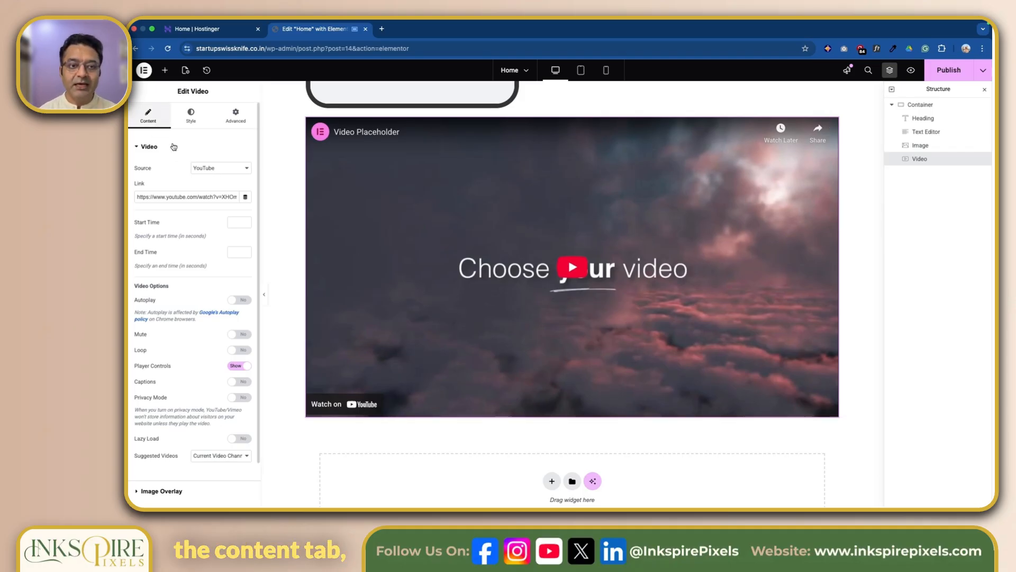
{"action": "left_click", "coordinate": [229, 168]}
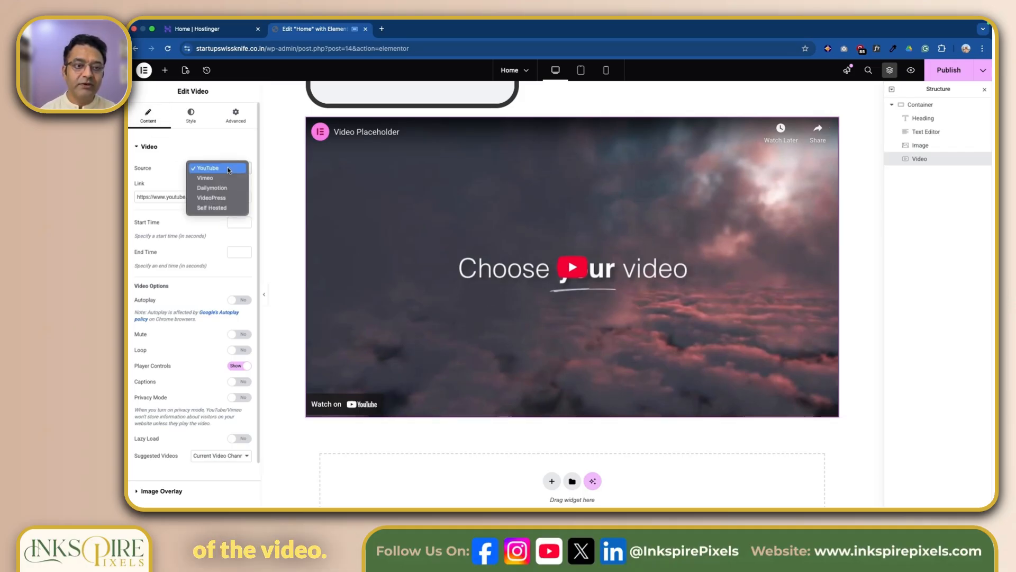
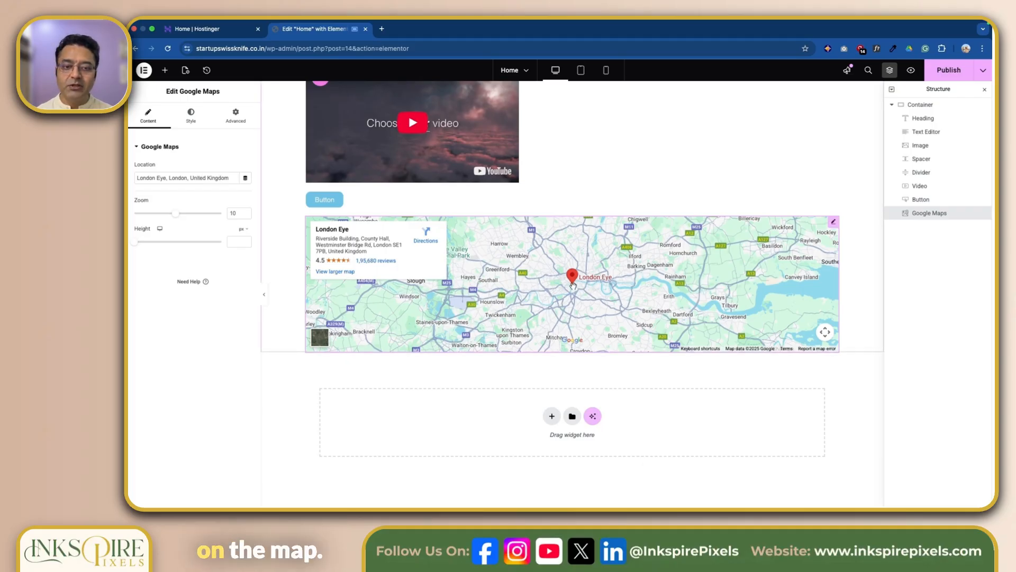
- Set the London Eye map's zoom to 20 and its height to 431 px
{"action": "left_click_drag", "start_coordinate": [176, 215], "coordinate": [190, 216]}
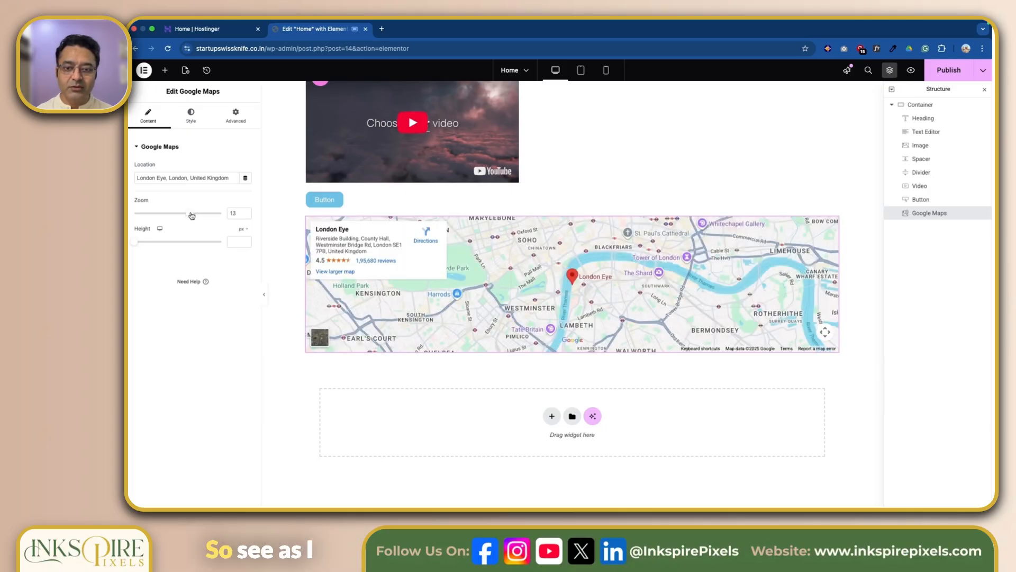
{"action": "left_click_drag", "start_coordinate": [192, 215], "coordinate": [226, 213]}
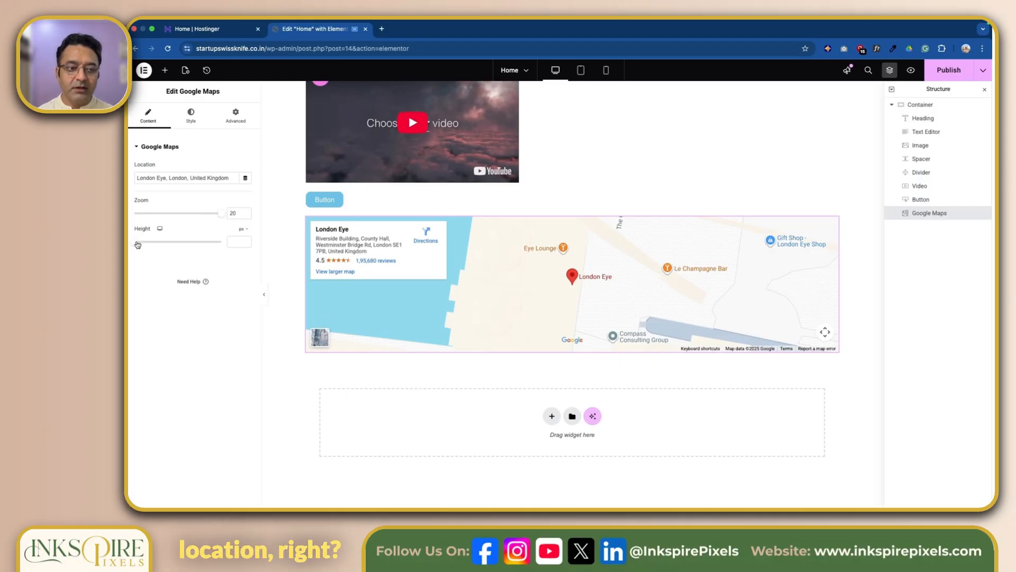
{"action": "left_click", "coordinate": [141, 244]}
{"action": "left_click_drag", "start_coordinate": [140, 244], "coordinate": [162, 244]}
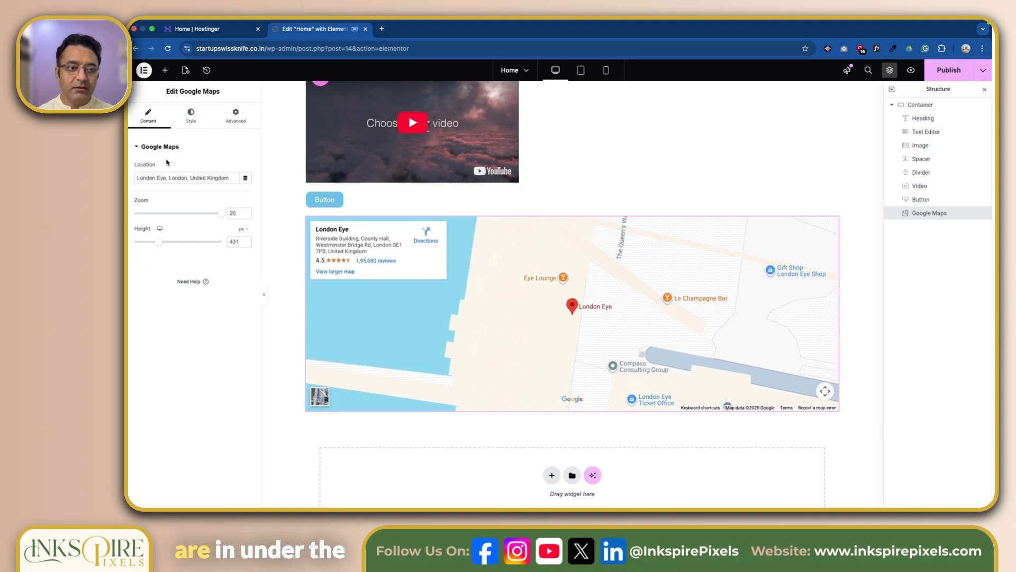
- Review the map's normal and hover style options, its advanced layout settings and its content settings
{"action": "left_click", "coordinate": [190, 115]}
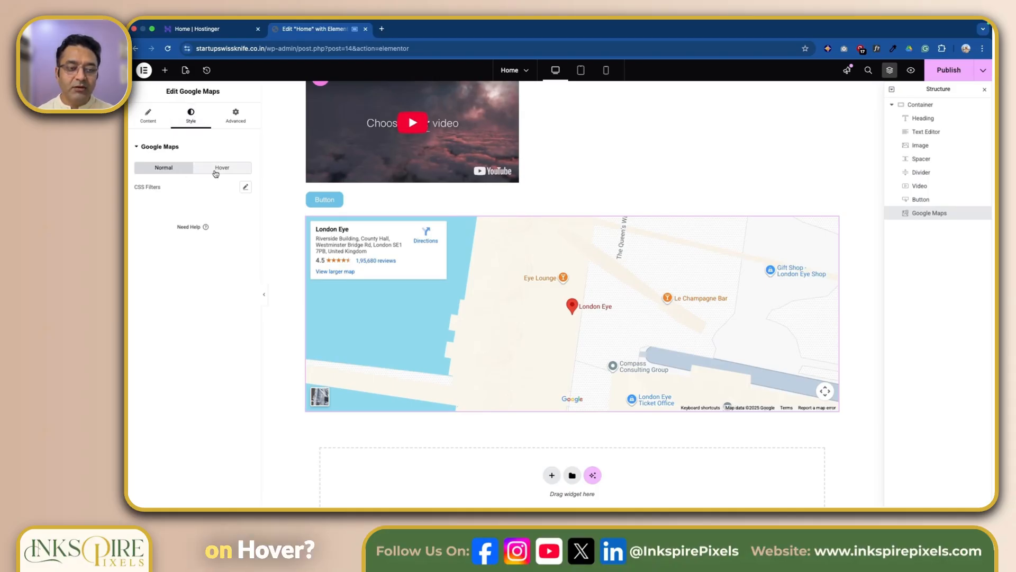
{"action": "left_click", "coordinate": [215, 168]}
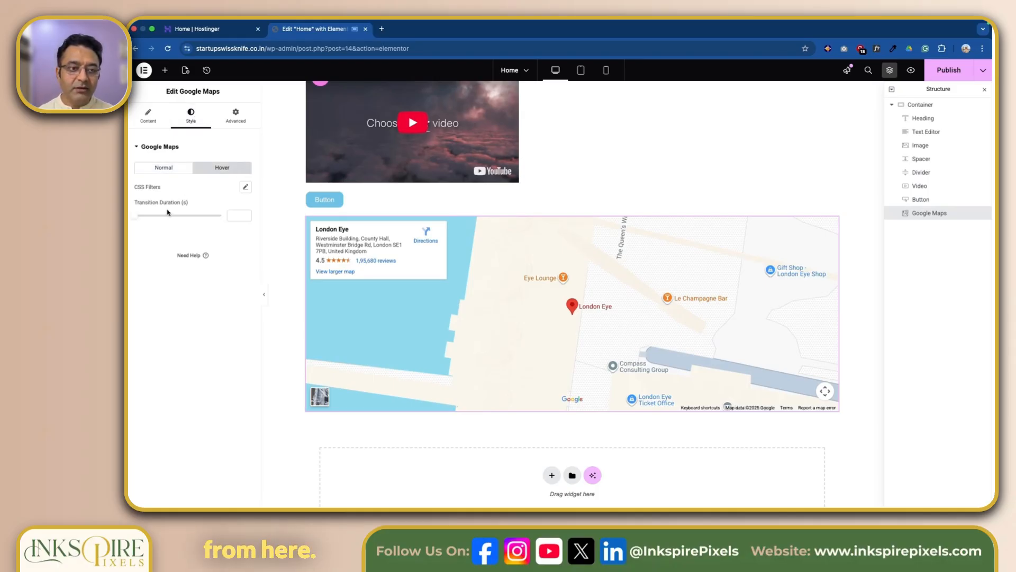
{"action": "left_click", "coordinate": [236, 115]}
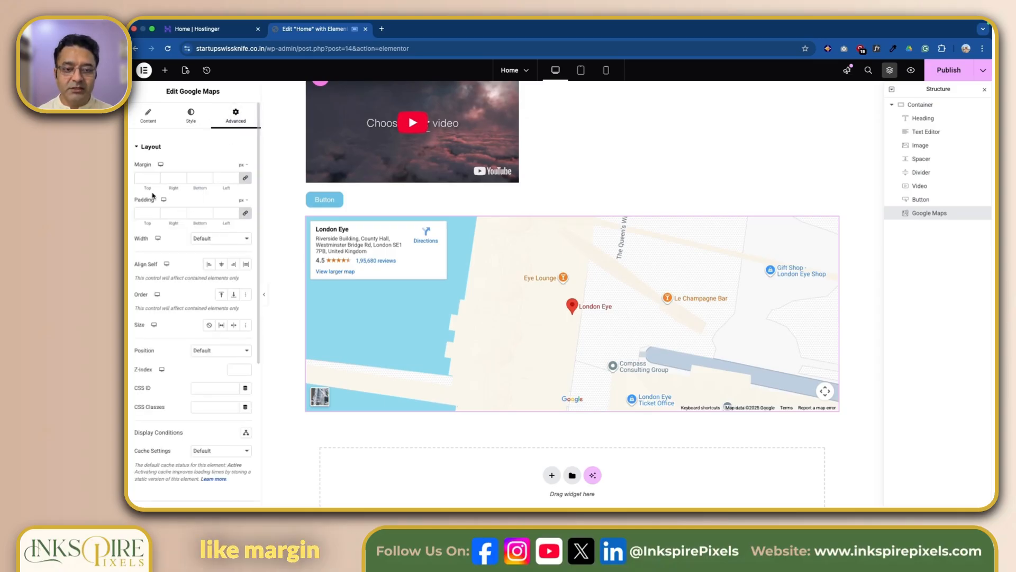
{"action": "scroll", "coordinate": [176, 383], "scroll_direction": "down", "scroll_amount": 5}
{"action": "scroll", "coordinate": [177, 383], "scroll_direction": "up", "scroll_amount": 5}
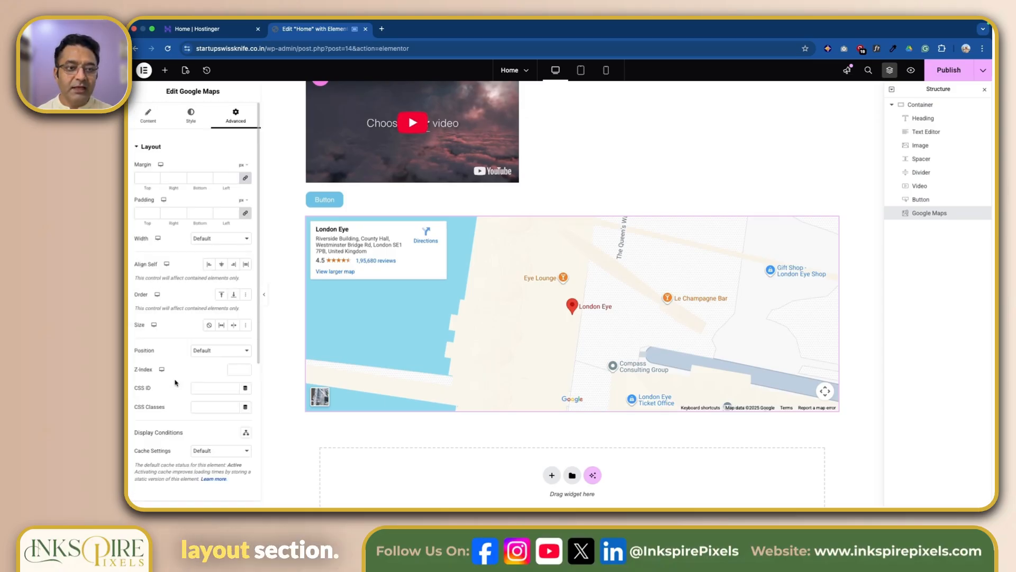
{"action": "left_click", "coordinate": [148, 115]}
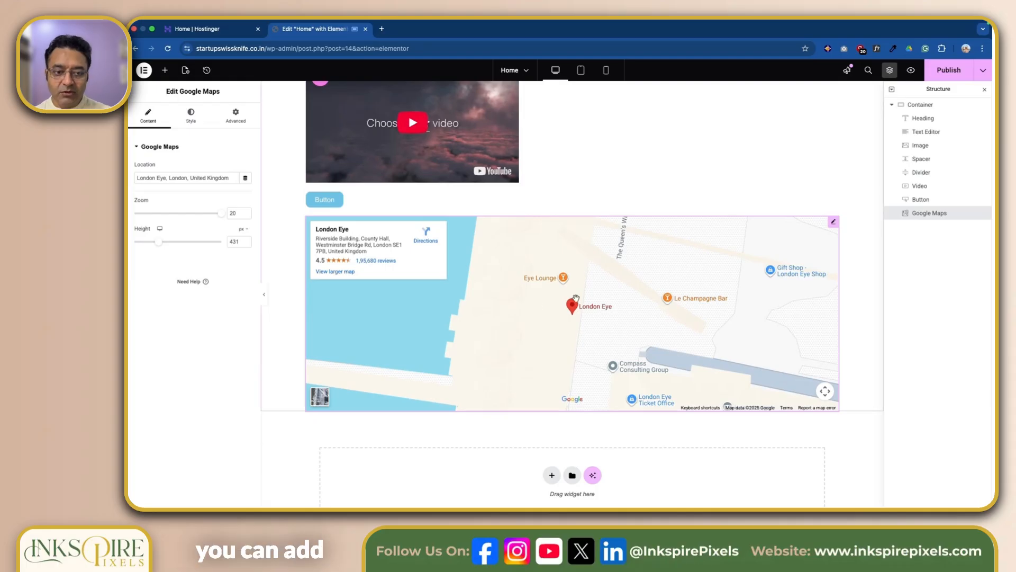
- Give the map a custom width of 40% in its advanced layout settings
{"action": "left_click", "coordinate": [235, 115]}
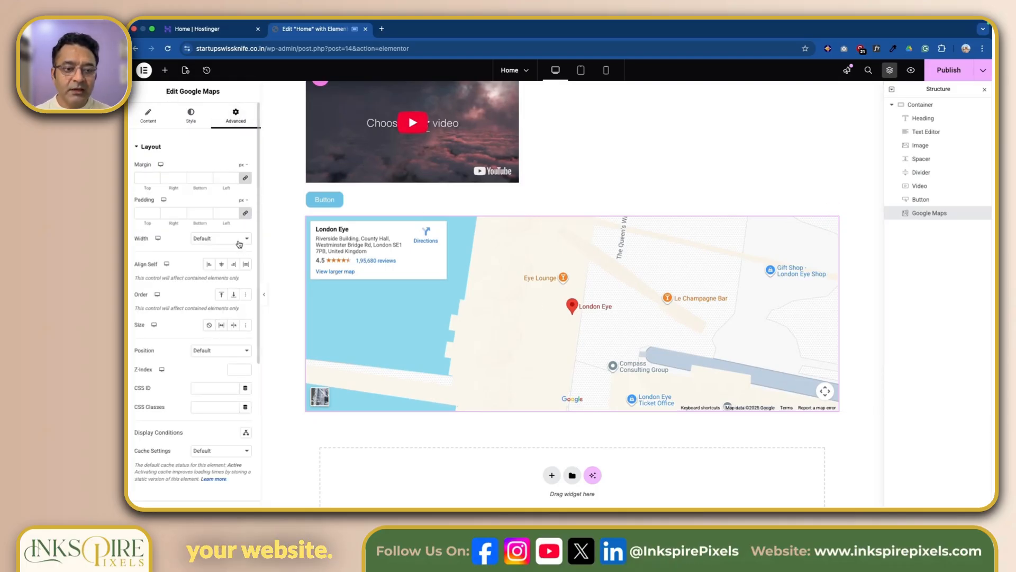
{"action": "left_click", "coordinate": [239, 244]}
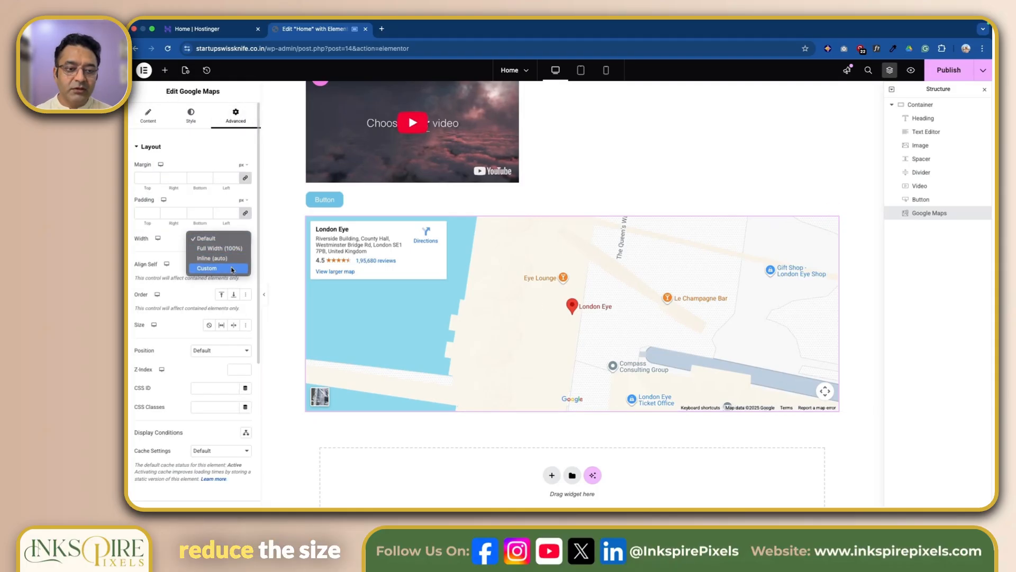
{"action": "left_click", "coordinate": [231, 269]}
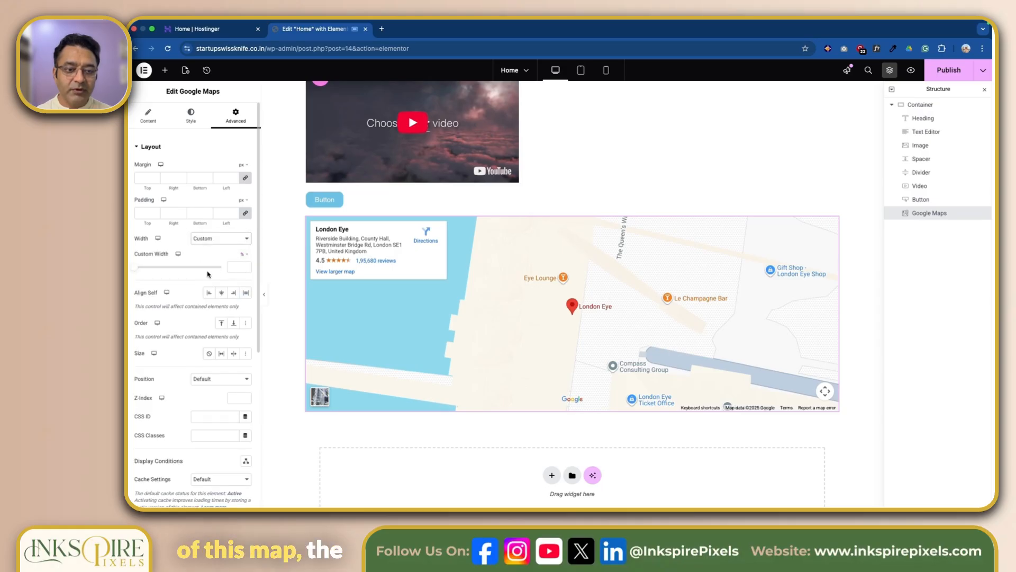
{"action": "left_click", "coordinate": [235, 266]}
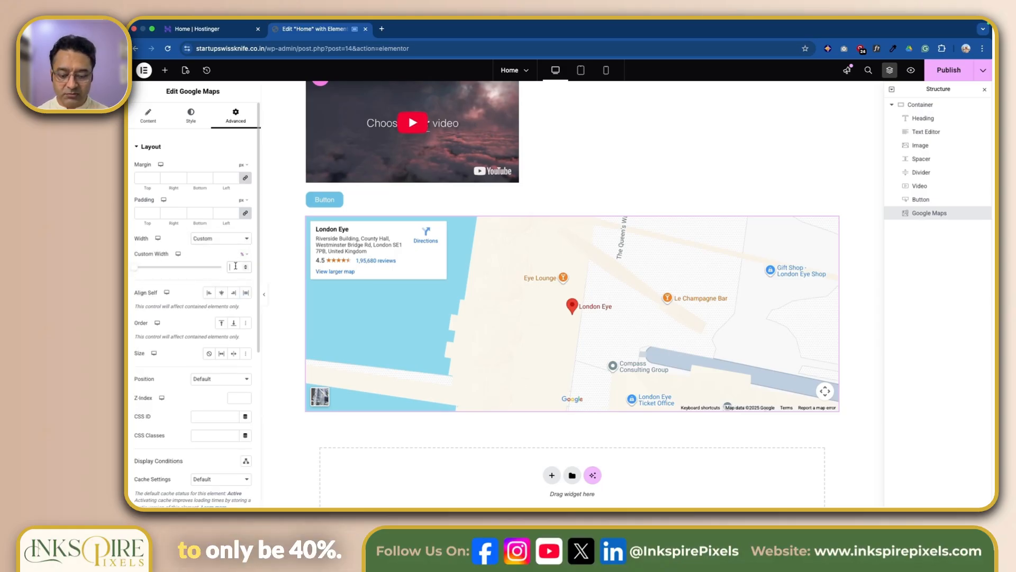
{"action": "type", "text": "40"}
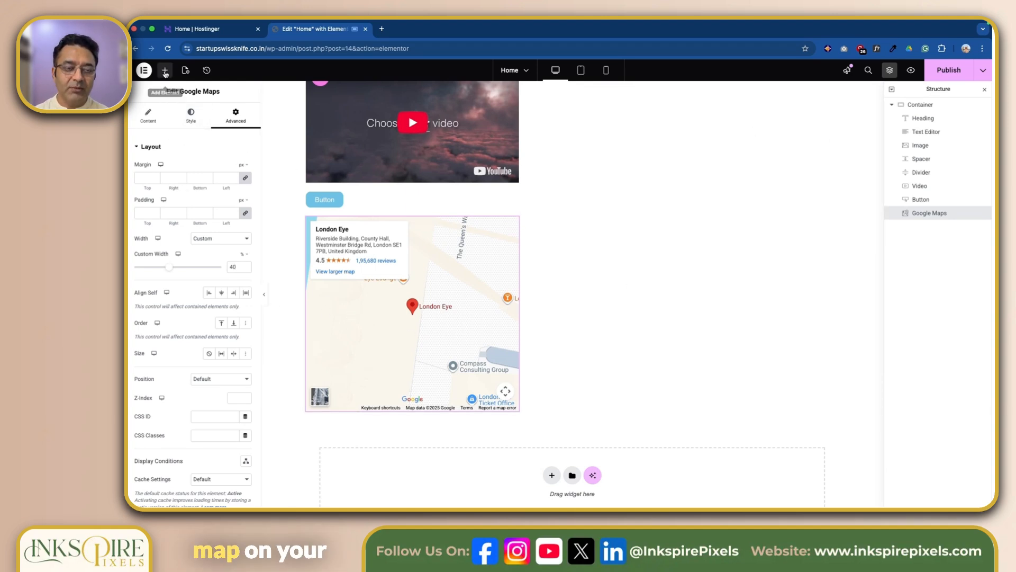
- Add an Icon widget below the map and change its icon to Store from the Icon Library
{"action": "left_click", "coordinate": [164, 70]}
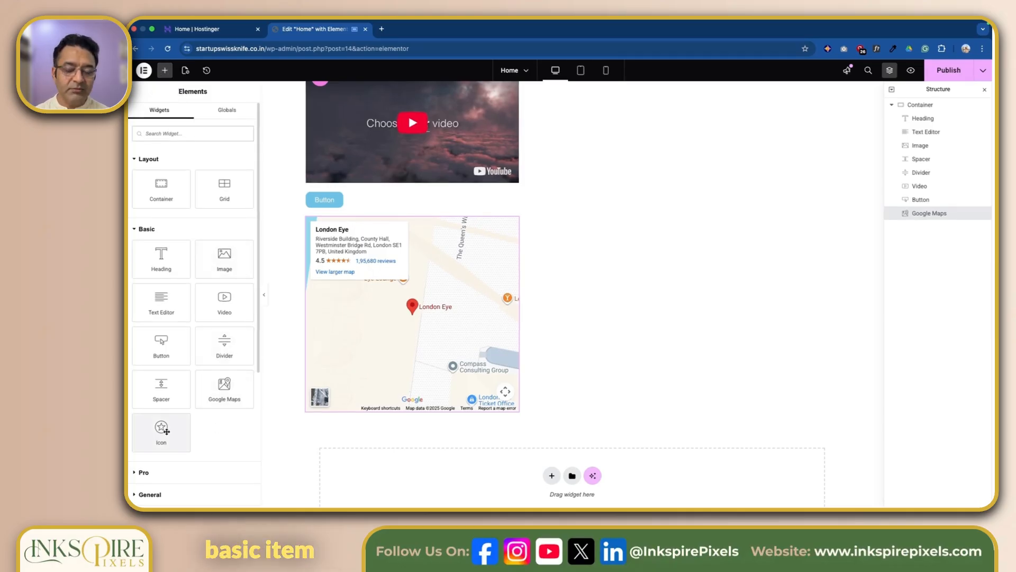
{"action": "left_click_drag", "start_coordinate": [166, 431], "coordinate": [493, 414]}
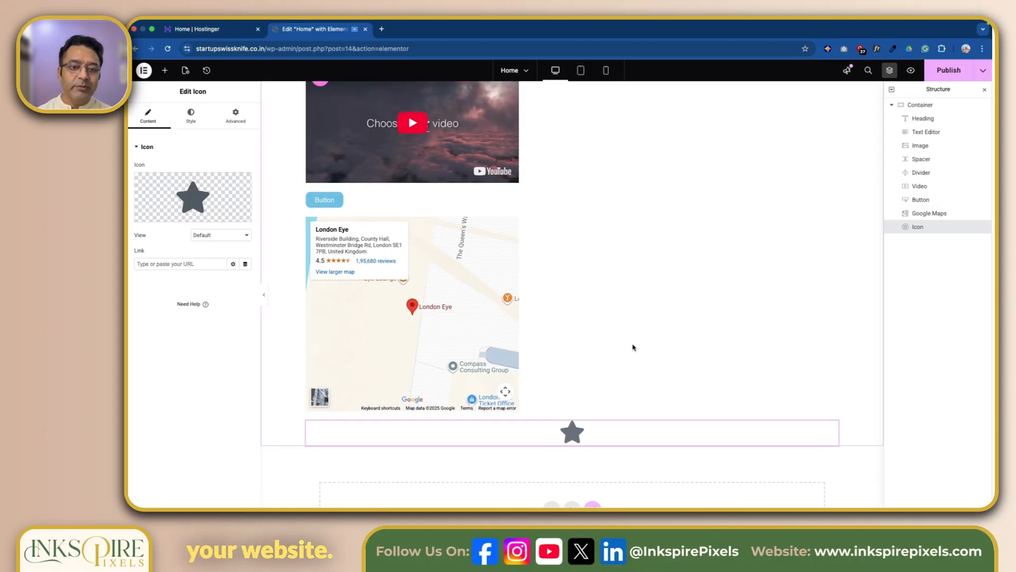
{"action": "mouse_move", "coordinate": [198, 221]}
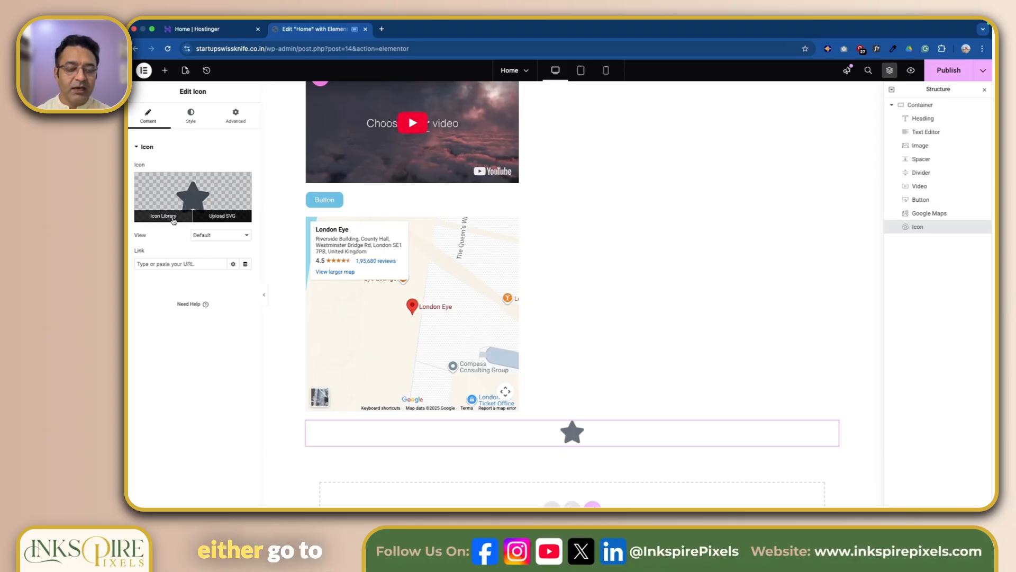
{"action": "left_click", "coordinate": [173, 220]}
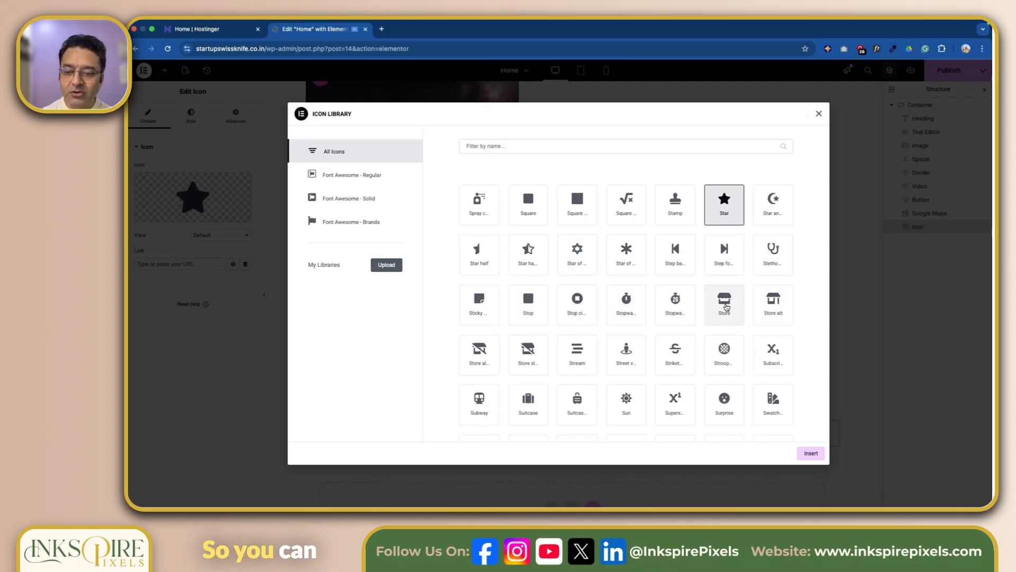
{"action": "left_click", "coordinate": [725, 306]}
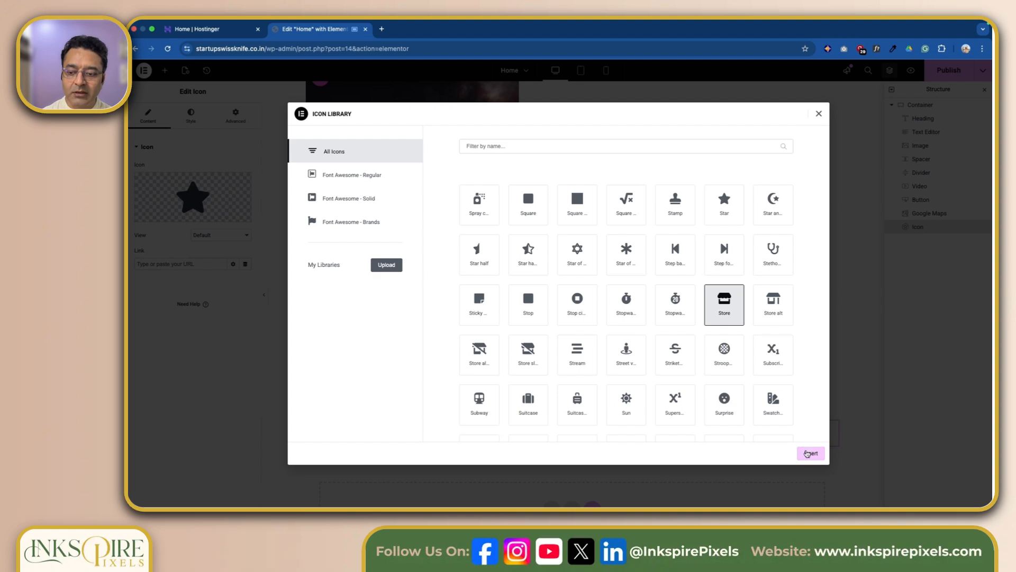
{"action": "left_click", "coordinate": [812, 453]}
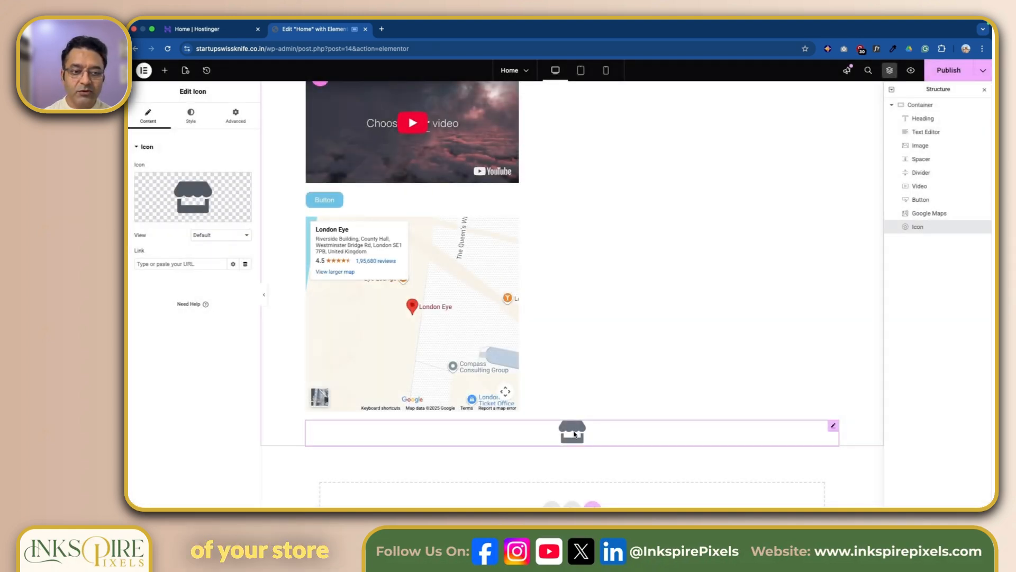
- Check the store icon's link field, then try its start and end alignments and return it to center
{"action": "mouse_move", "coordinate": [228, 214]}
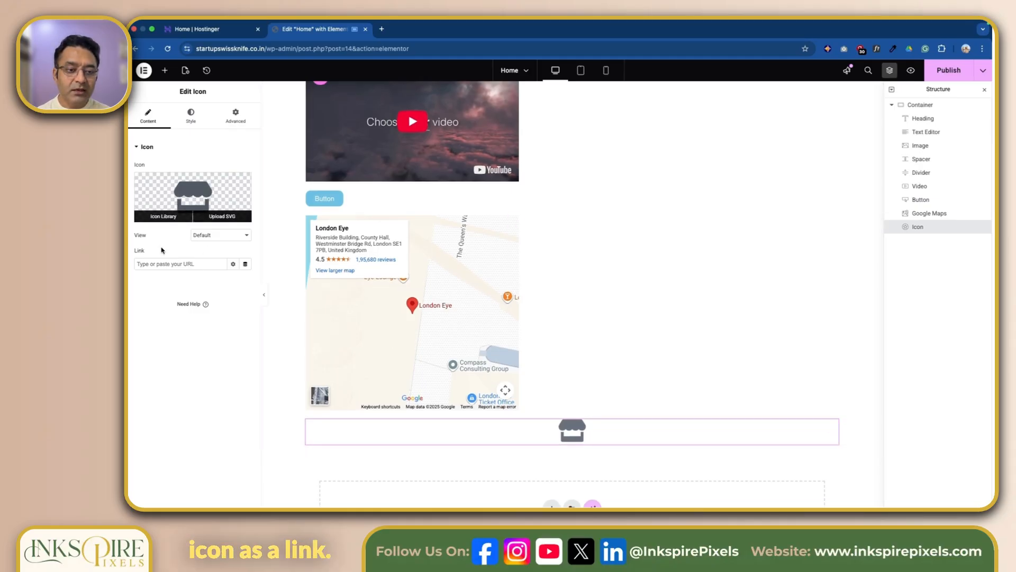
{"action": "left_click", "coordinate": [178, 263]}
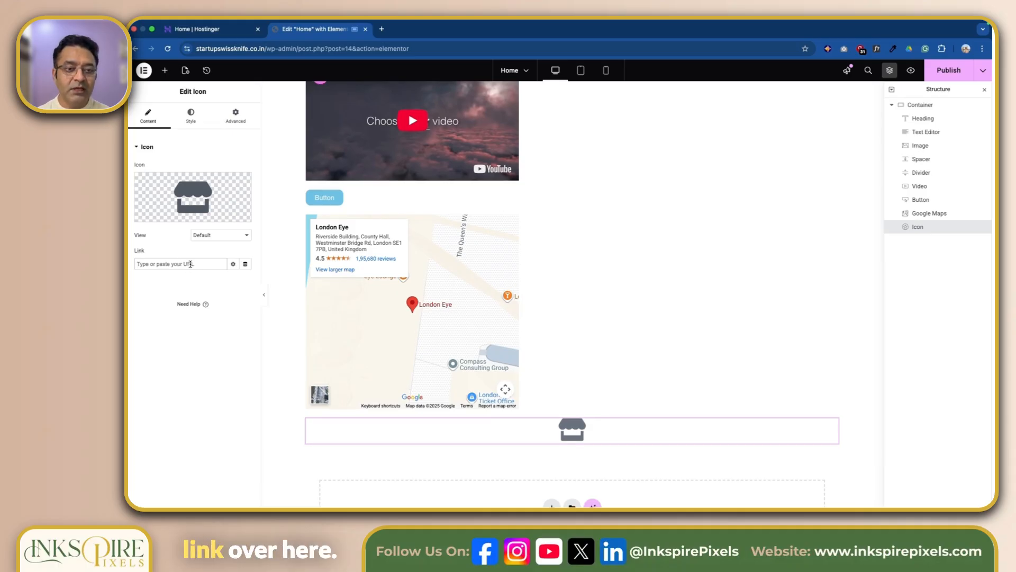
{"action": "left_click", "coordinate": [191, 116]}
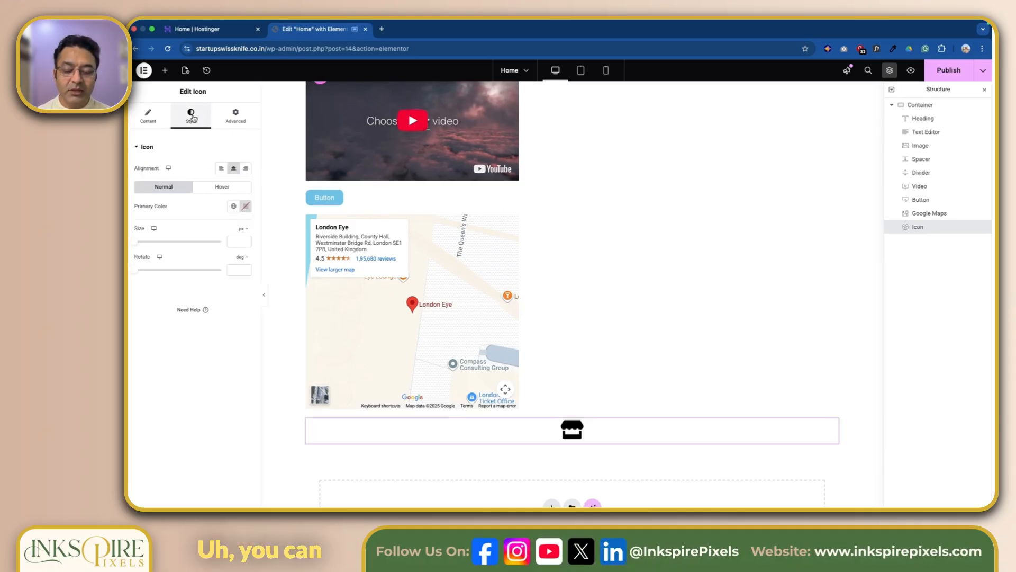
{"action": "left_click", "coordinate": [221, 169]}
{"action": "left_click", "coordinate": [246, 169]}
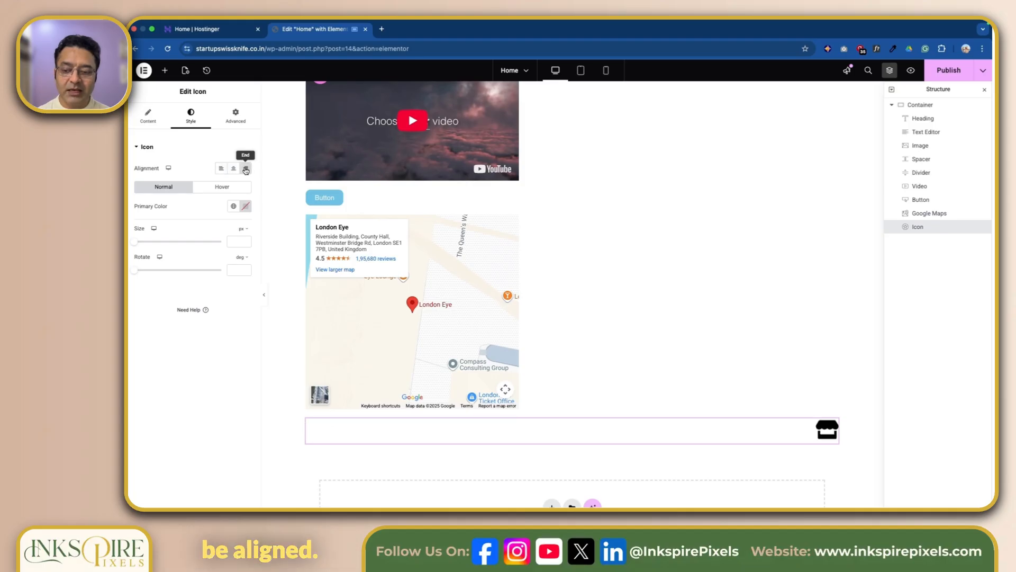
{"action": "left_click", "coordinate": [236, 169]}
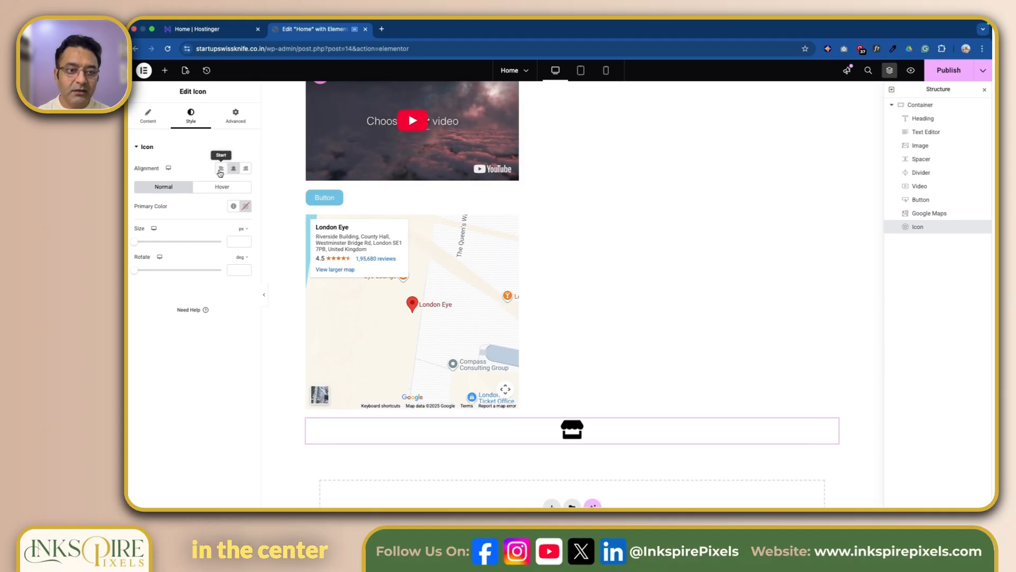
{"action": "left_click", "coordinate": [220, 169]}
{"action": "left_click", "coordinate": [233, 170]}
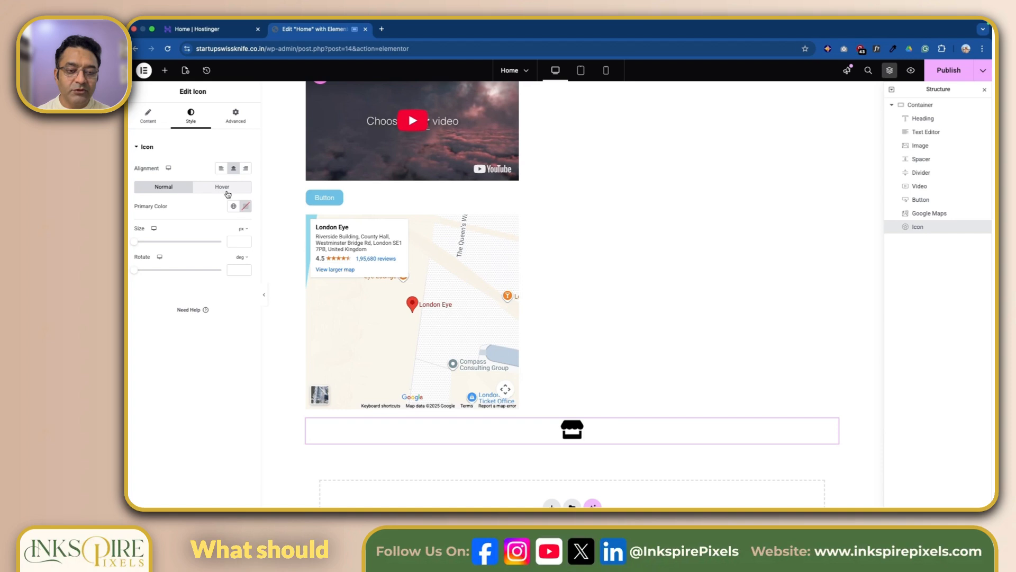
- Set the store icon's primary color in the normal state to the light blue global color
{"action": "left_click", "coordinate": [222, 188]}
{"action": "left_click", "coordinate": [169, 191]}
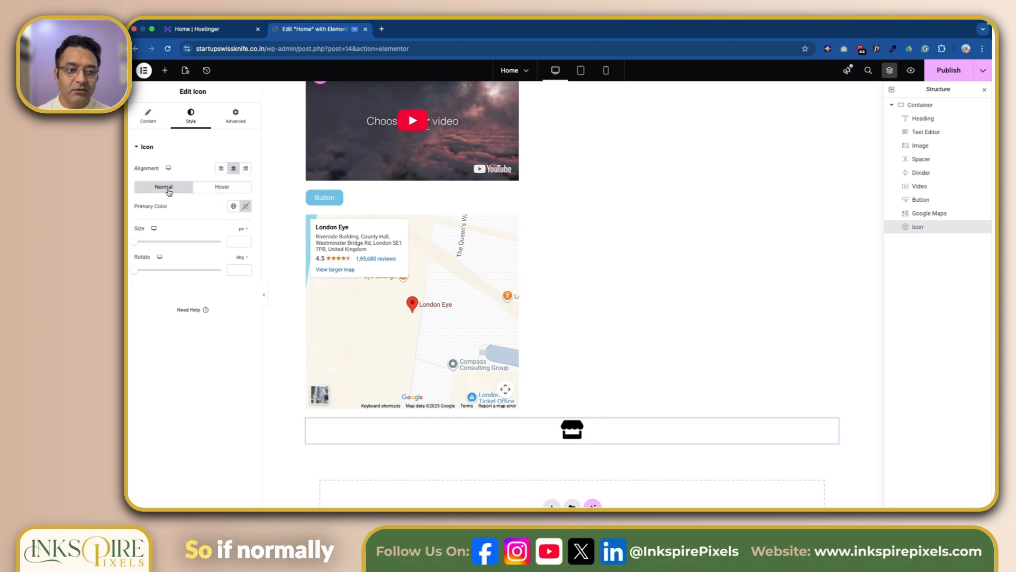
{"action": "left_click", "coordinate": [234, 207]}
{"action": "left_click", "coordinate": [175, 248]}
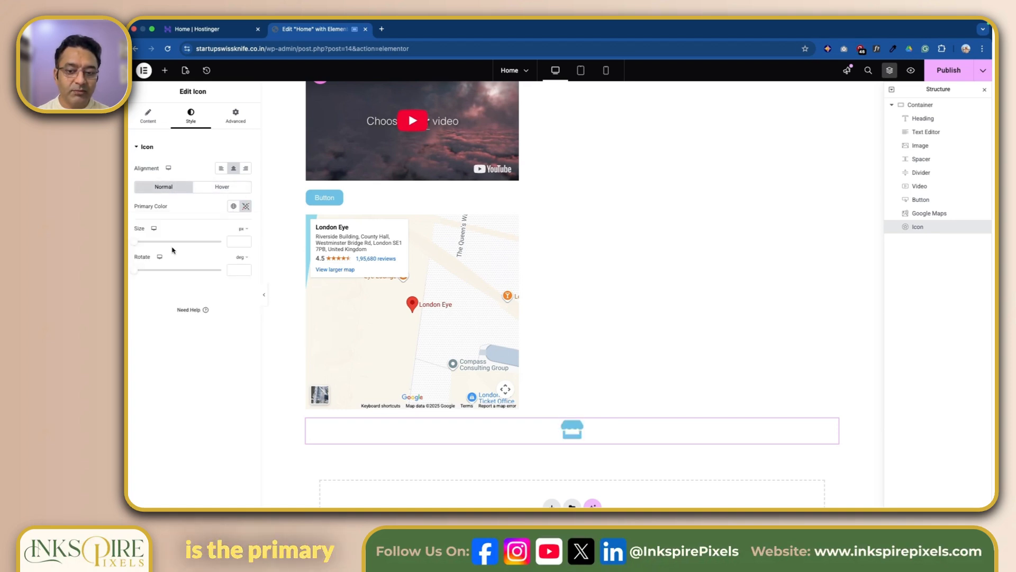
- Set the store icon's primary color on hover to the green global color and check the effect on the page
{"action": "left_click", "coordinate": [223, 187]}
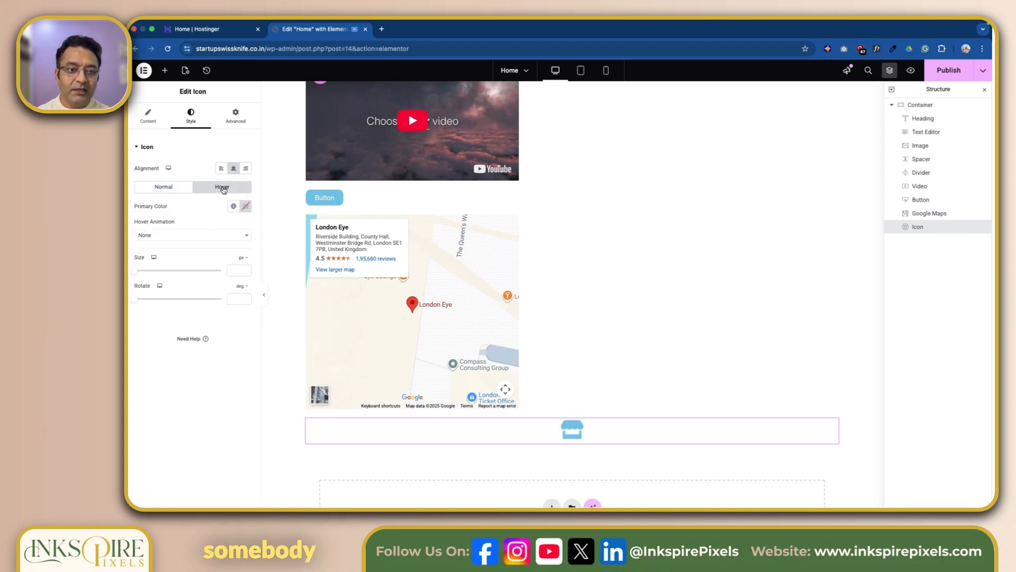
{"action": "left_click", "coordinate": [233, 206]}
{"action": "left_click", "coordinate": [195, 303]}
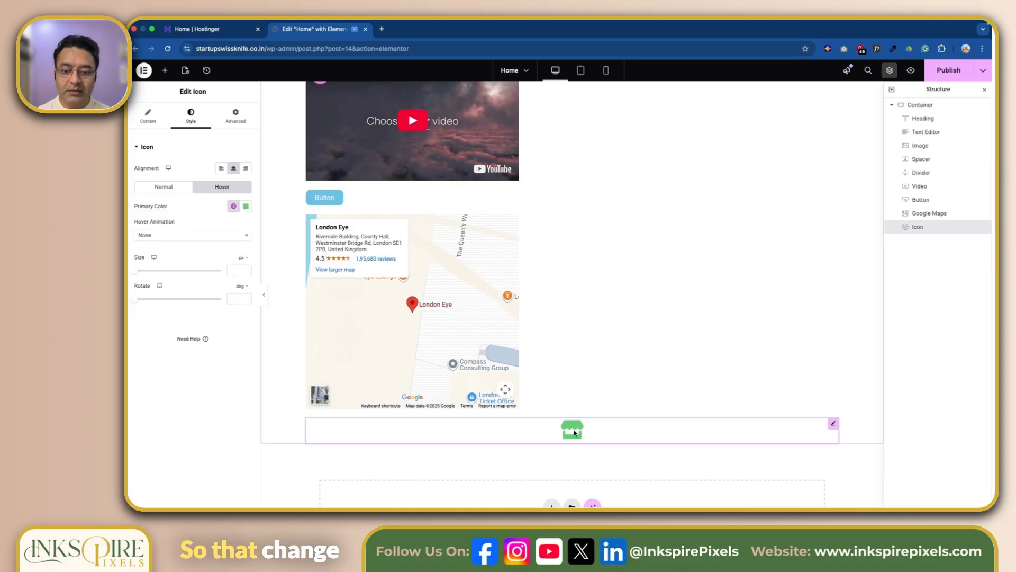
{"action": "scroll", "coordinate": [609, 355], "scroll_direction": "down", "scroll_amount": 3}
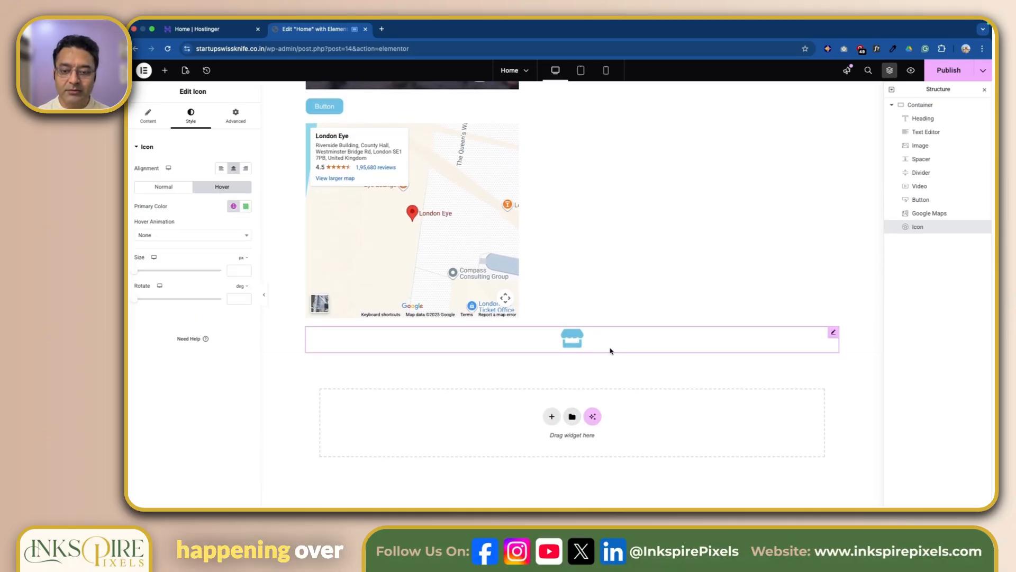
- Apply the Pulse Grow hover animation to the store icon and set its size to 100 px
{"action": "left_click", "coordinate": [165, 236]}
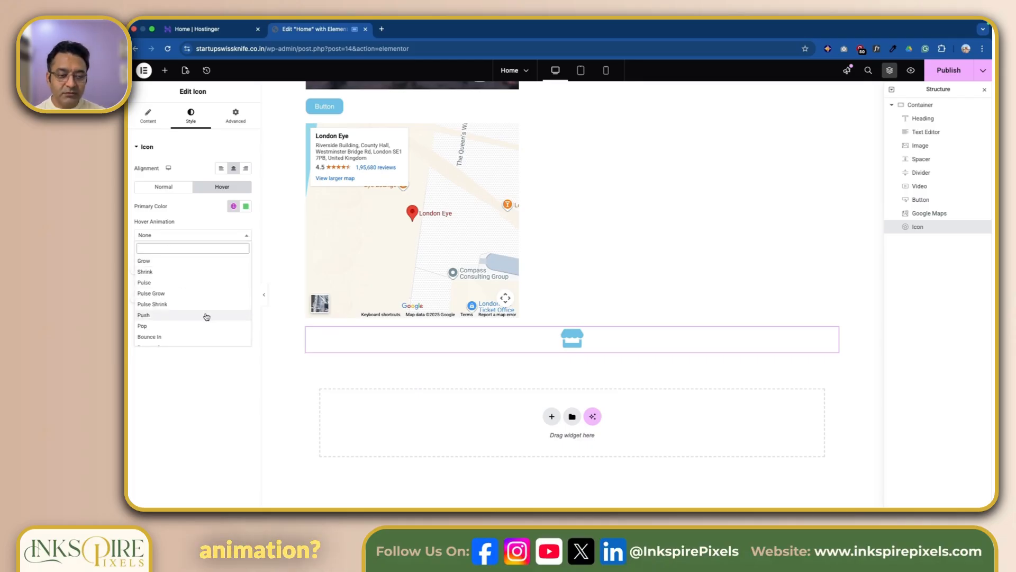
{"action": "left_click", "coordinate": [207, 293]}
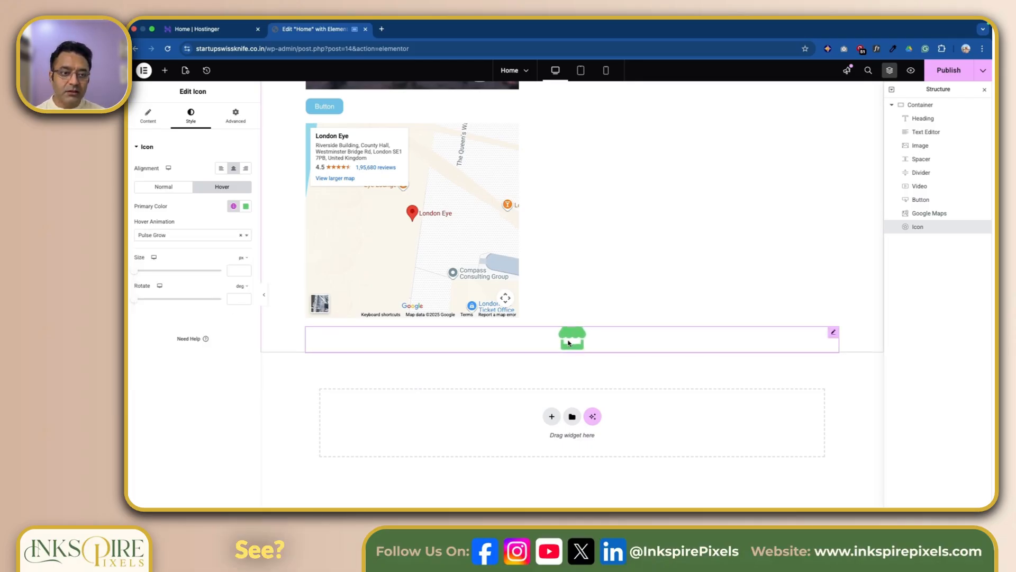
{"action": "left_click", "coordinate": [138, 271]}
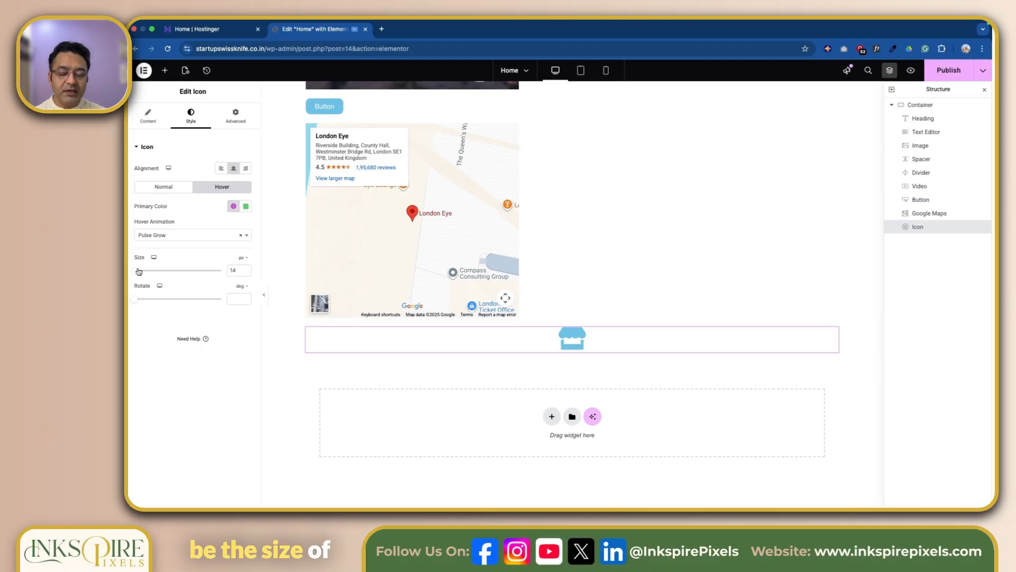
{"action": "left_click_drag", "start_coordinate": [138, 271], "coordinate": [164, 273]}
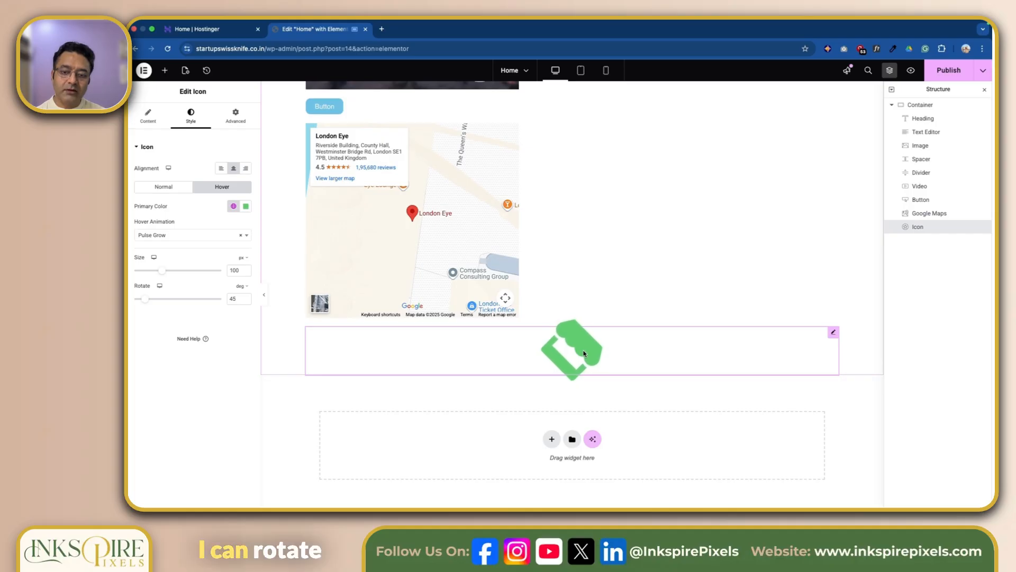
- Reset the store icon's rotation to 0 degrees and review its content and style settings
{"action": "left_click_drag", "start_coordinate": [145, 299], "coordinate": [130, 299]}
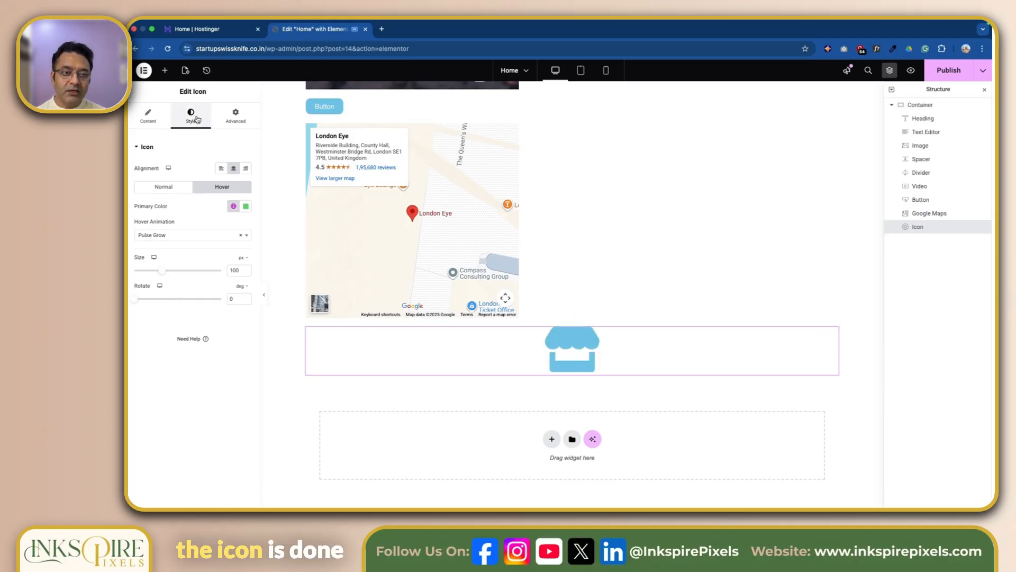
{"action": "left_click", "coordinate": [149, 117]}
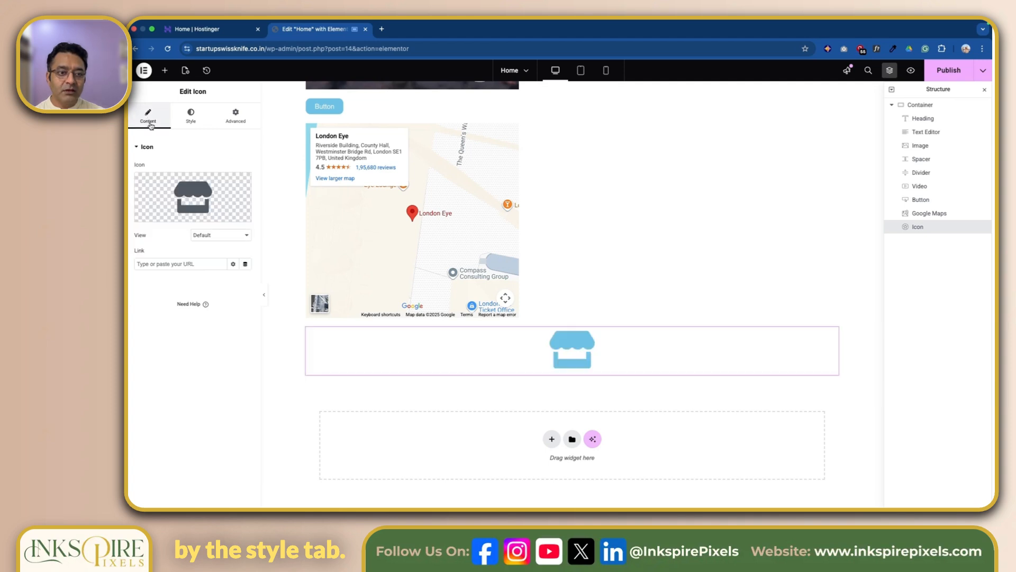
{"action": "left_click", "coordinate": [192, 116]}
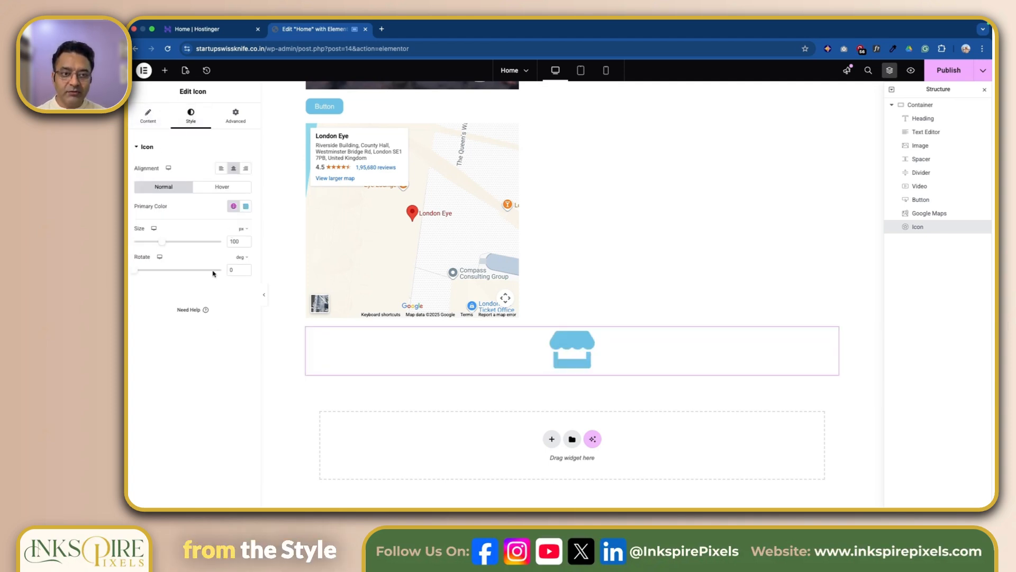
- Set the store icon's margin and padding to 10 px on all sides
{"action": "left_click", "coordinate": [236, 115]}
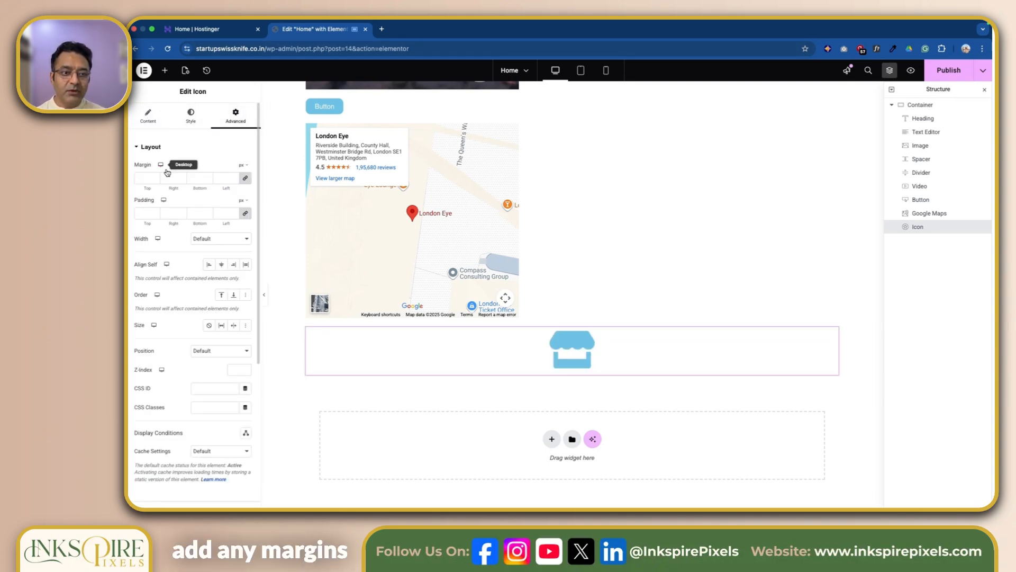
{"action": "left_click", "coordinate": [148, 178]}
{"action": "type", "text": "10"}
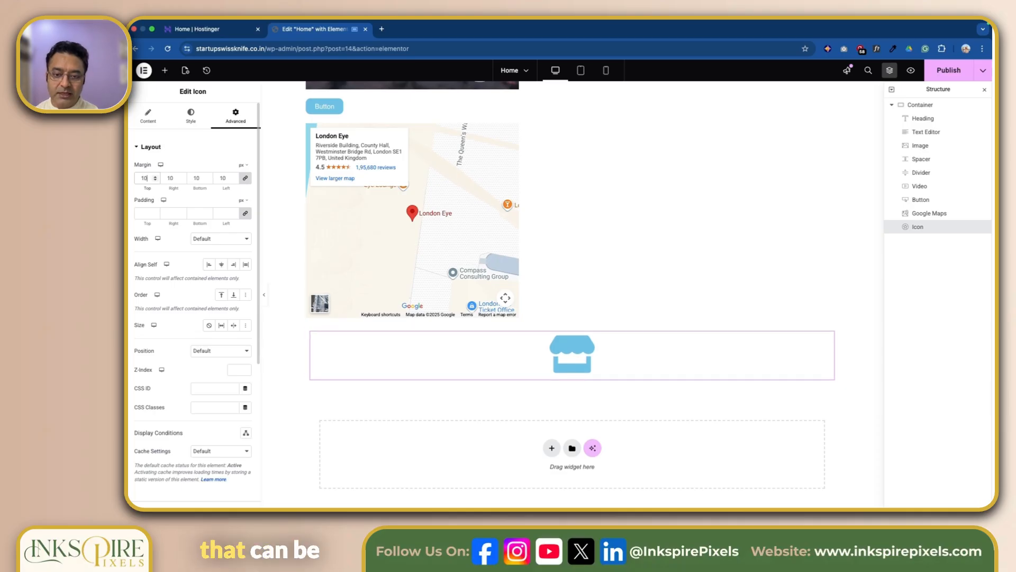
{"action": "left_click", "coordinate": [147, 212]}
{"action": "type", "text": "10"}
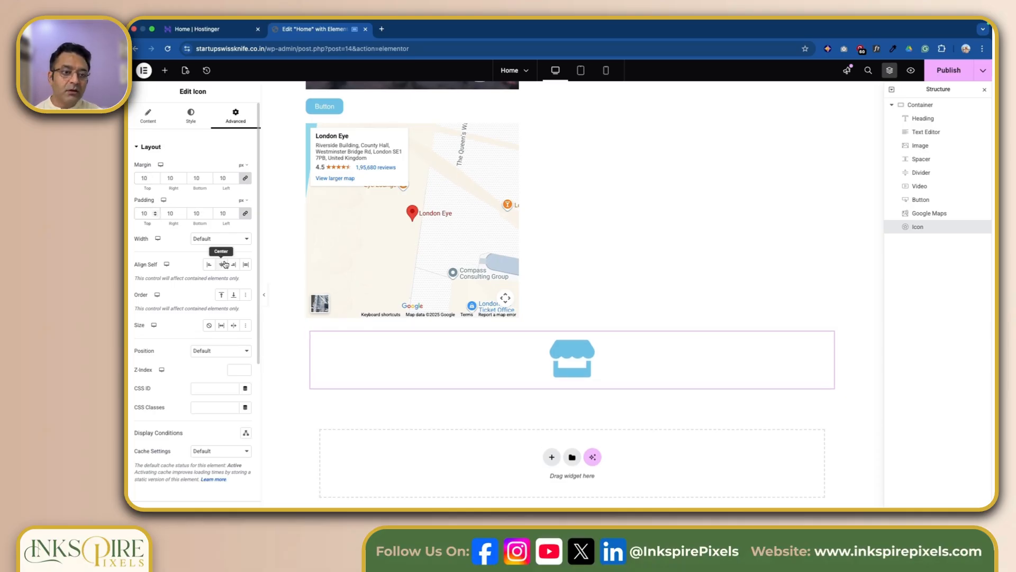
- Try the Inline (auto) width for the store icon, then give it a custom width of 10%
{"action": "left_click", "coordinate": [239, 243]}
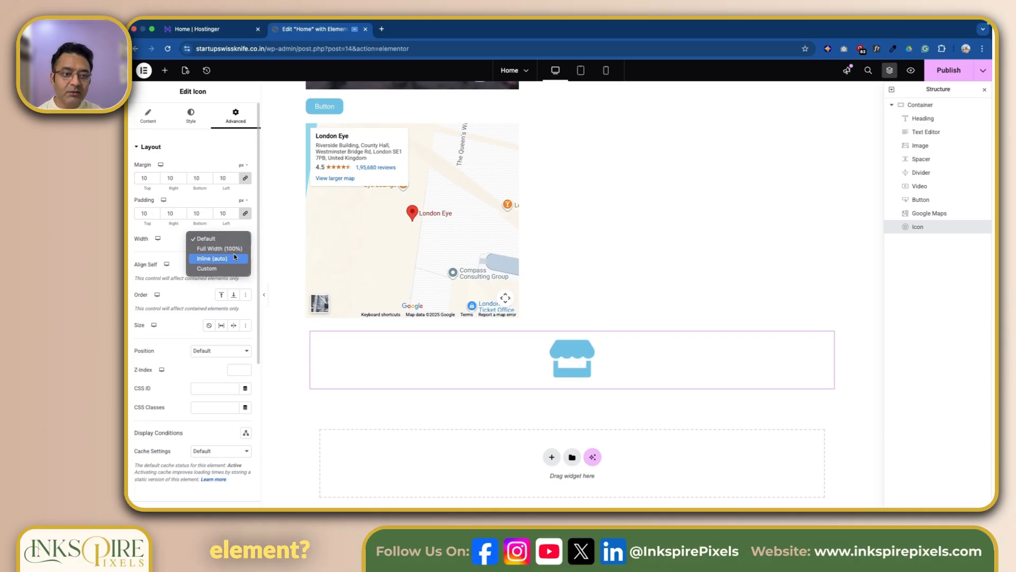
{"action": "left_click", "coordinate": [230, 260]}
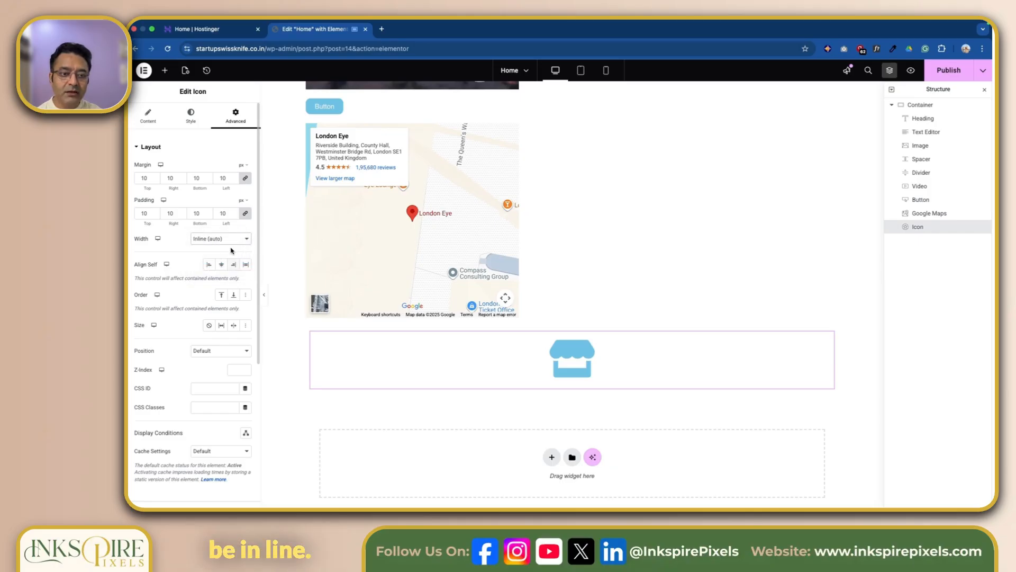
{"action": "left_click", "coordinate": [235, 240]}
{"action": "left_click", "coordinate": [214, 249]}
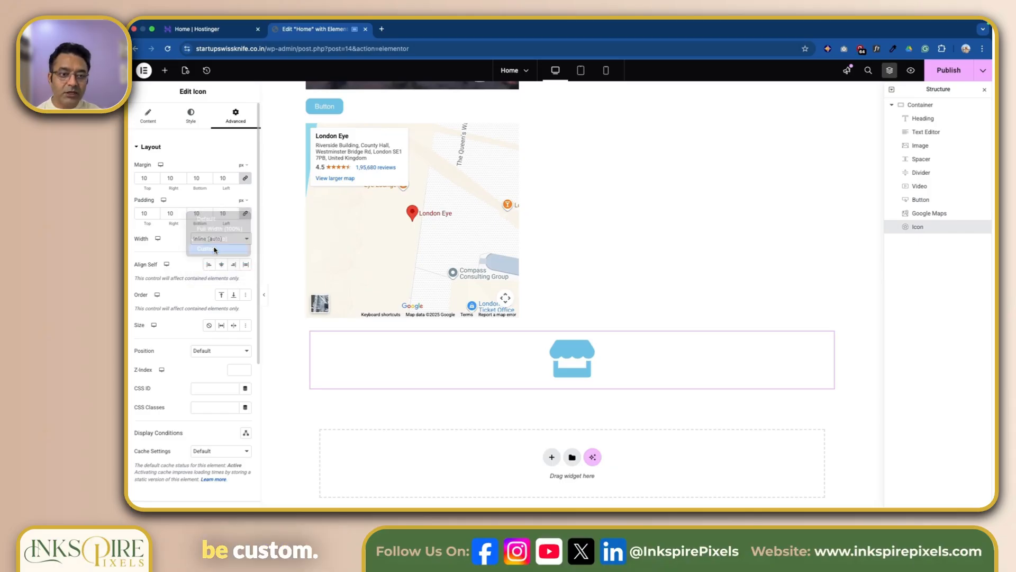
{"action": "left_click", "coordinate": [142, 271]}
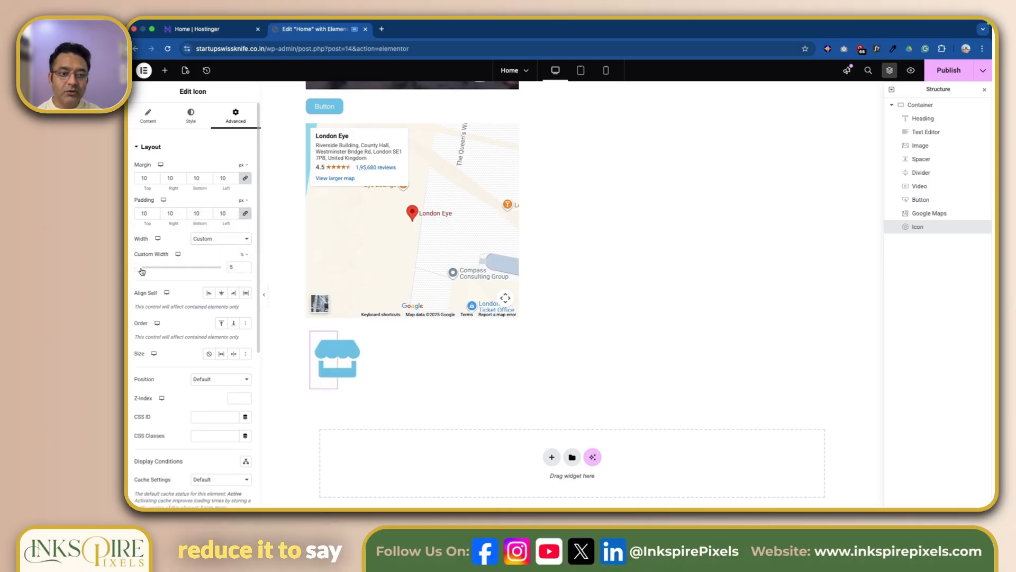
{"action": "left_click_drag", "start_coordinate": [144, 271], "coordinate": [145, 271]}
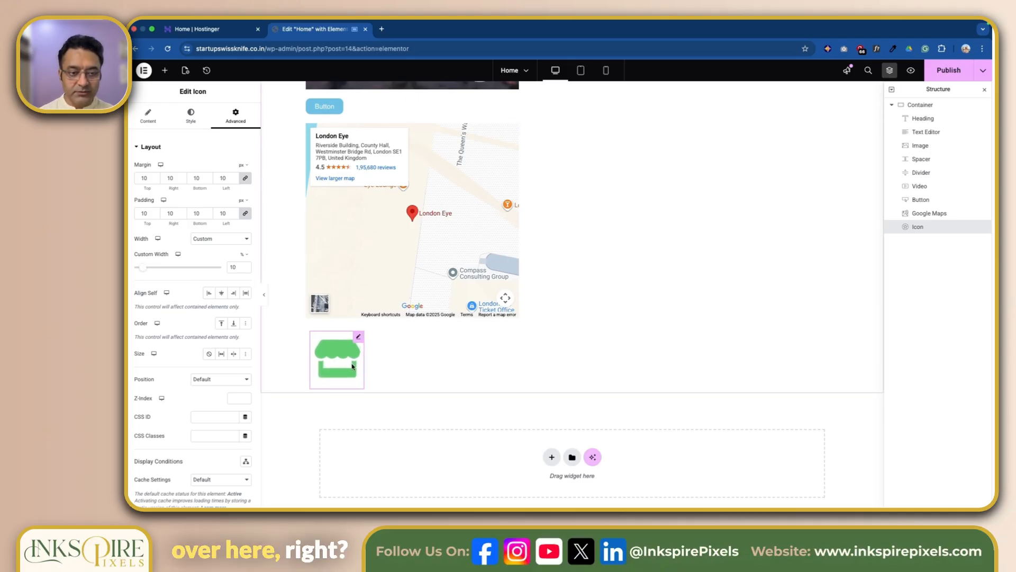
- Try the center and end self-alignments for the store icon, then align it to the start
{"action": "left_click", "coordinate": [221, 296]}
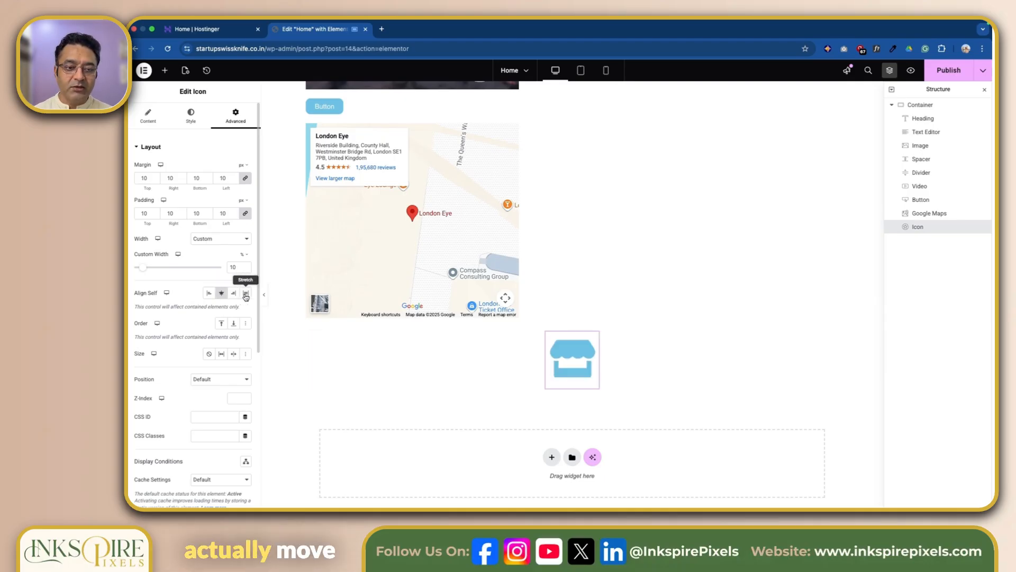
{"action": "left_click", "coordinate": [232, 294]}
{"action": "left_click", "coordinate": [210, 297]}
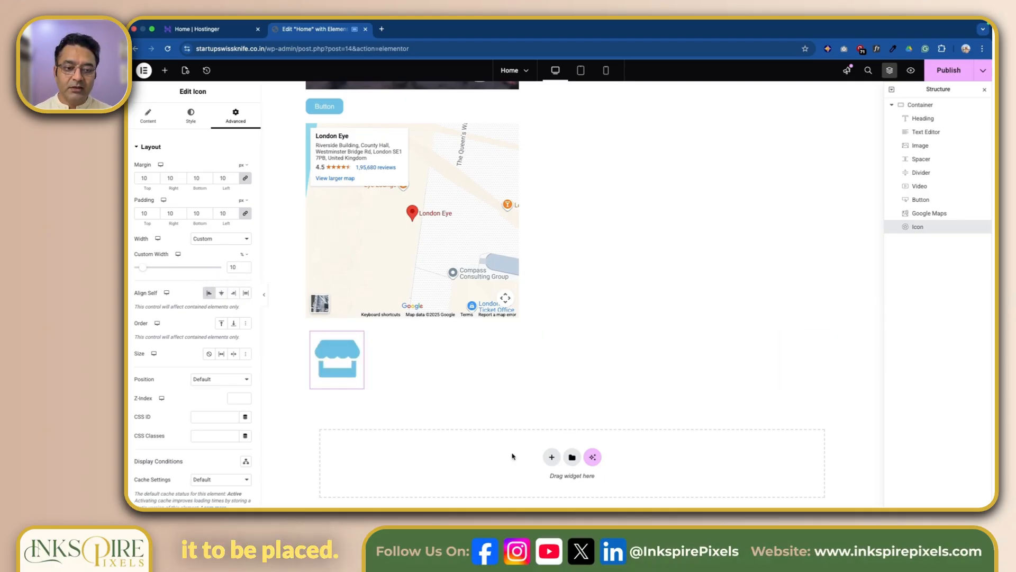
- Review the widgets placed on the Home page and look through the widget categories available below Basic
{"action": "left_click", "coordinate": [165, 71]}
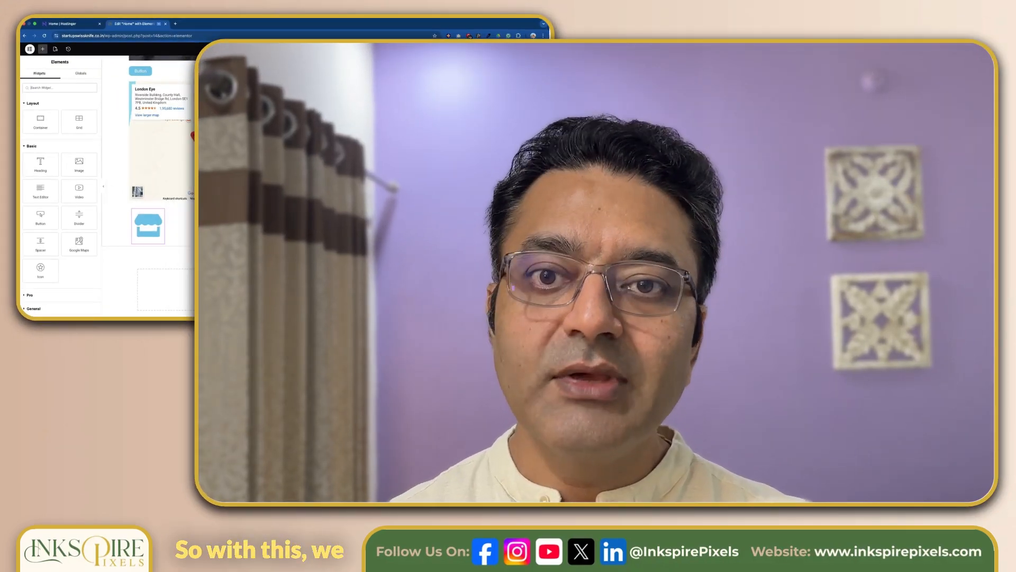
{"action": "scroll", "coordinate": [326, 185], "scroll_direction": "up", "scroll_amount": 1}
{"action": "scroll", "coordinate": [162, 185], "scroll_direction": "up", "scroll_amount": 10}
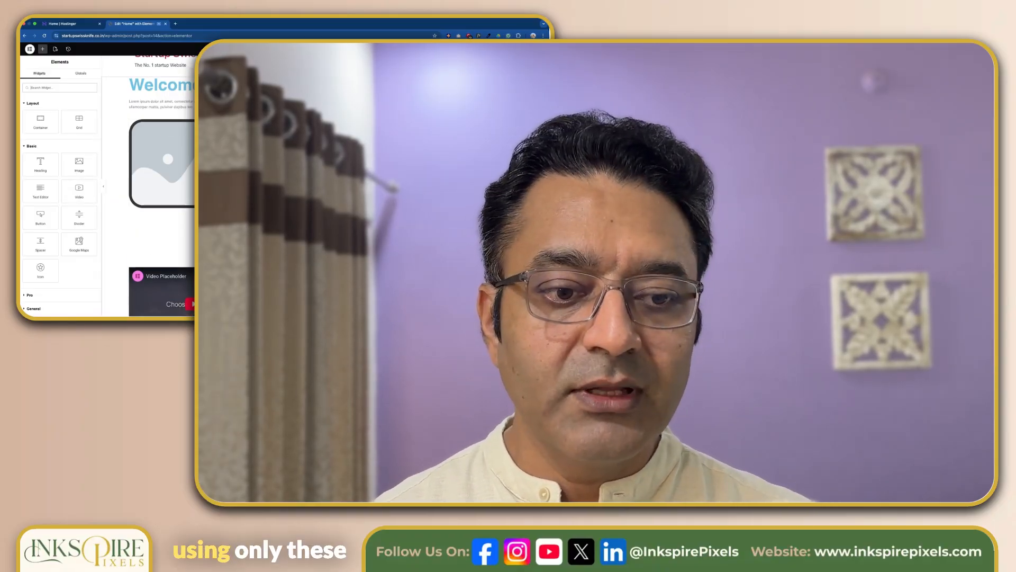
{"action": "scroll", "coordinate": [162, 185], "scroll_direction": "down", "scroll_amount": 5}
{"action": "scroll", "coordinate": [162, 185], "scroll_direction": "down", "scroll_amount": 7}
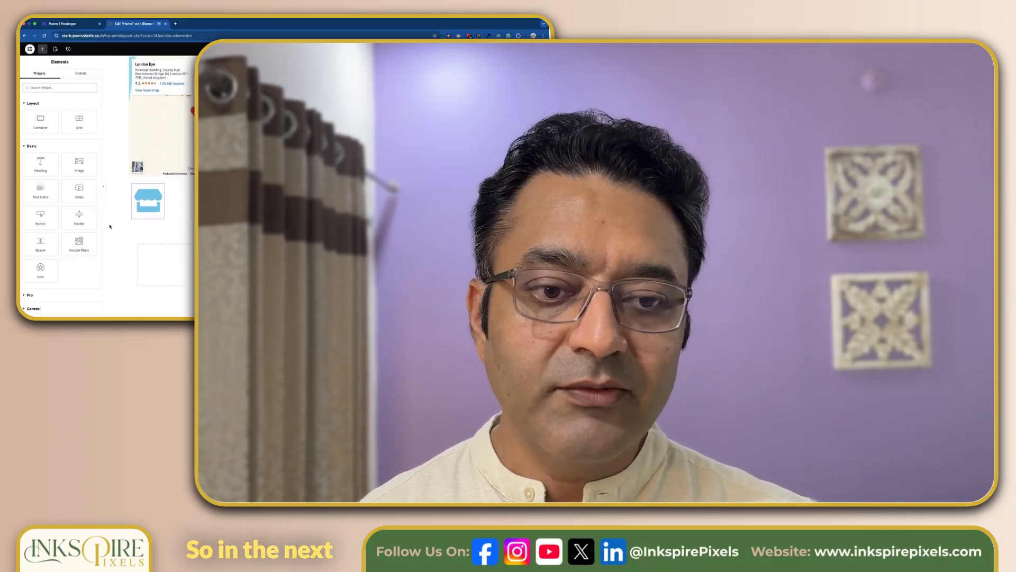
{"action": "scroll", "coordinate": [70, 193], "scroll_direction": "down", "scroll_amount": 5}
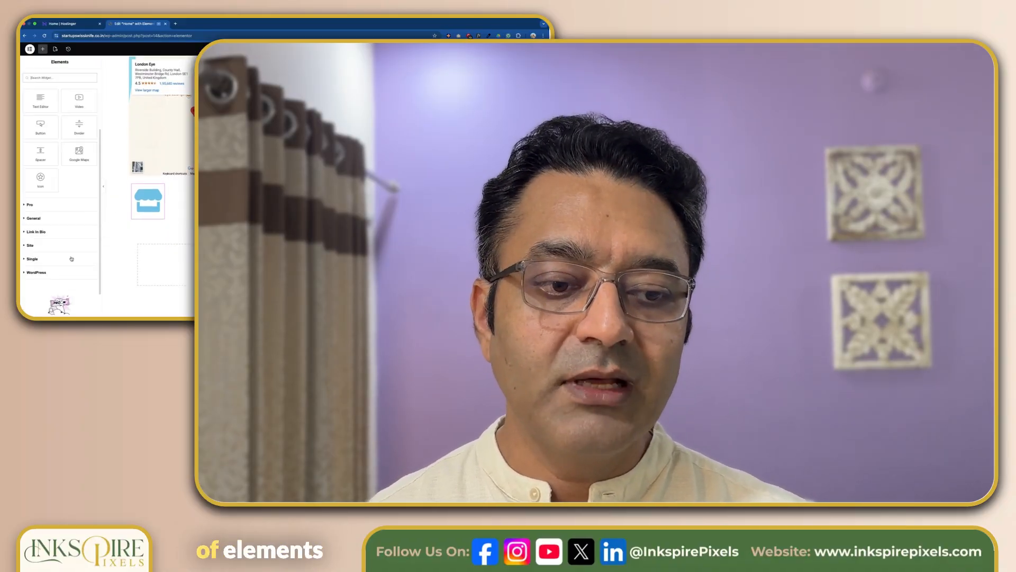